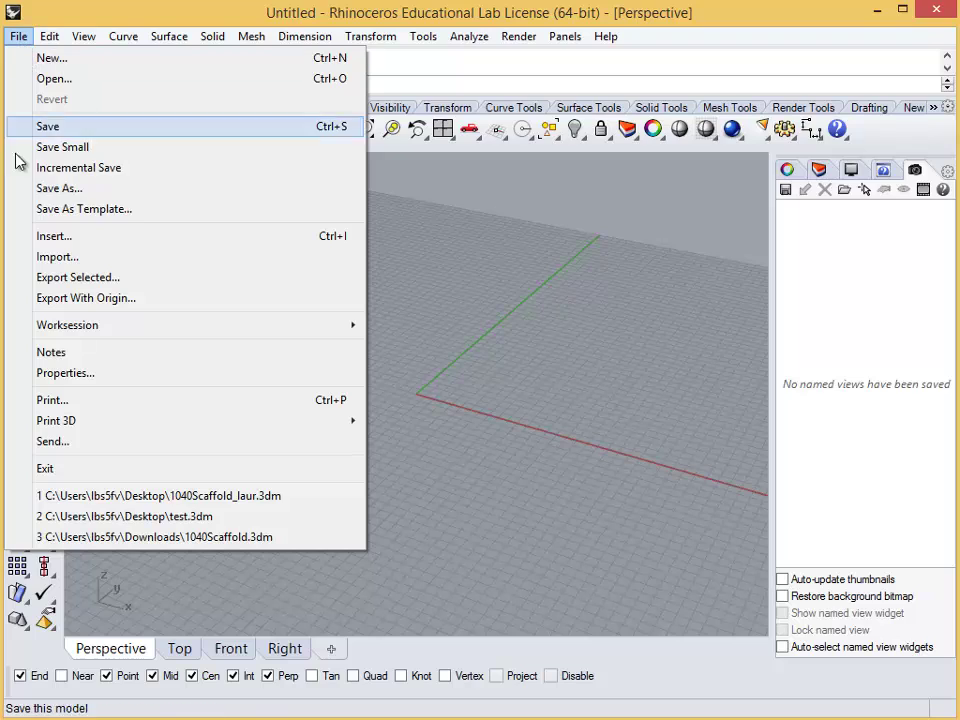
- Set the document's distance display to Feet & Inches with a display precision of 1' 1-1/16"
left_click(78, 374)
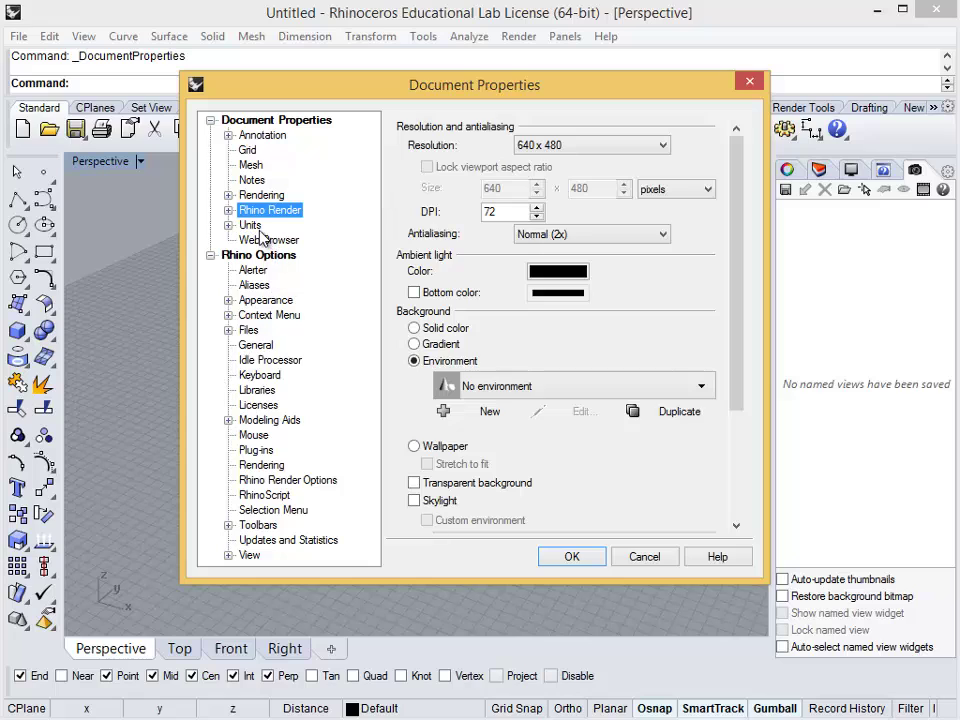
left_click(250, 226)
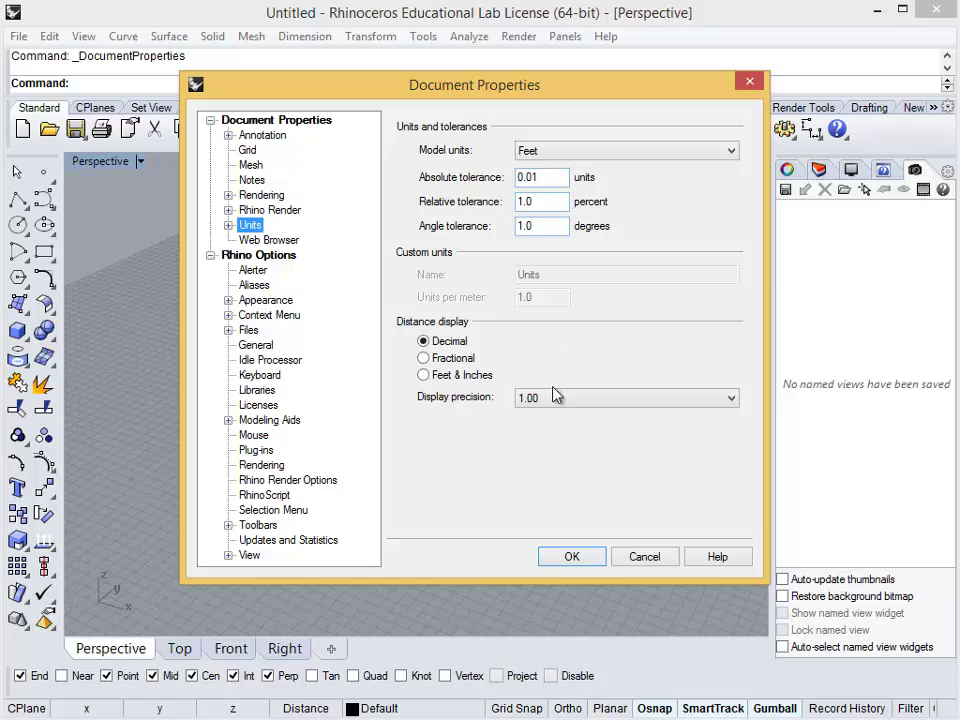
left_click(424, 375)
left_click(428, 342)
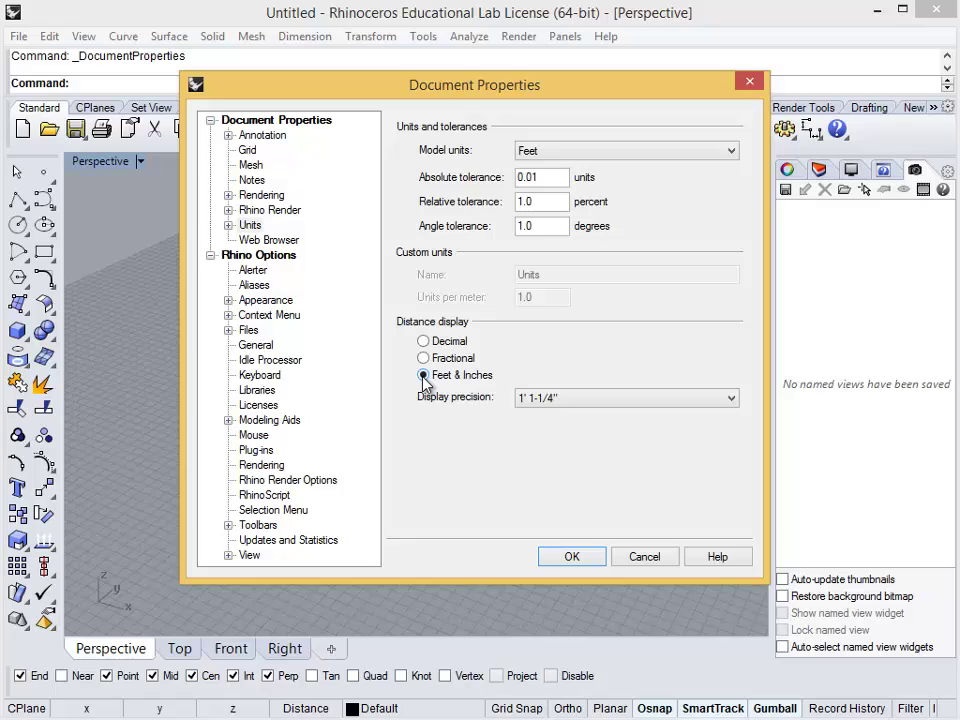
left_click(567, 397)
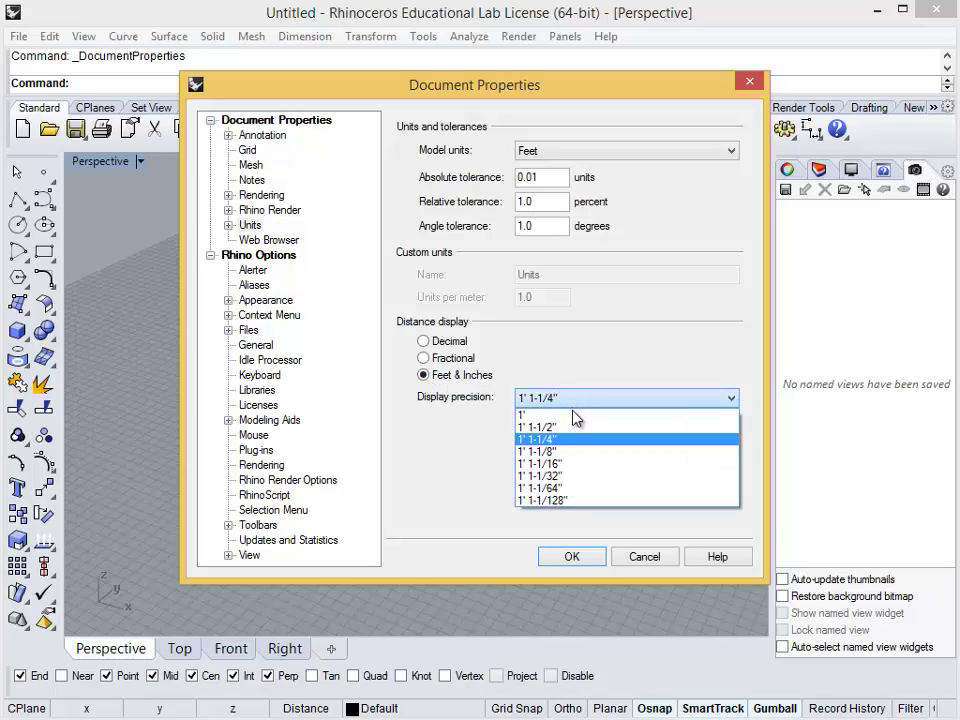
left_click(568, 468)
left_click(574, 555)
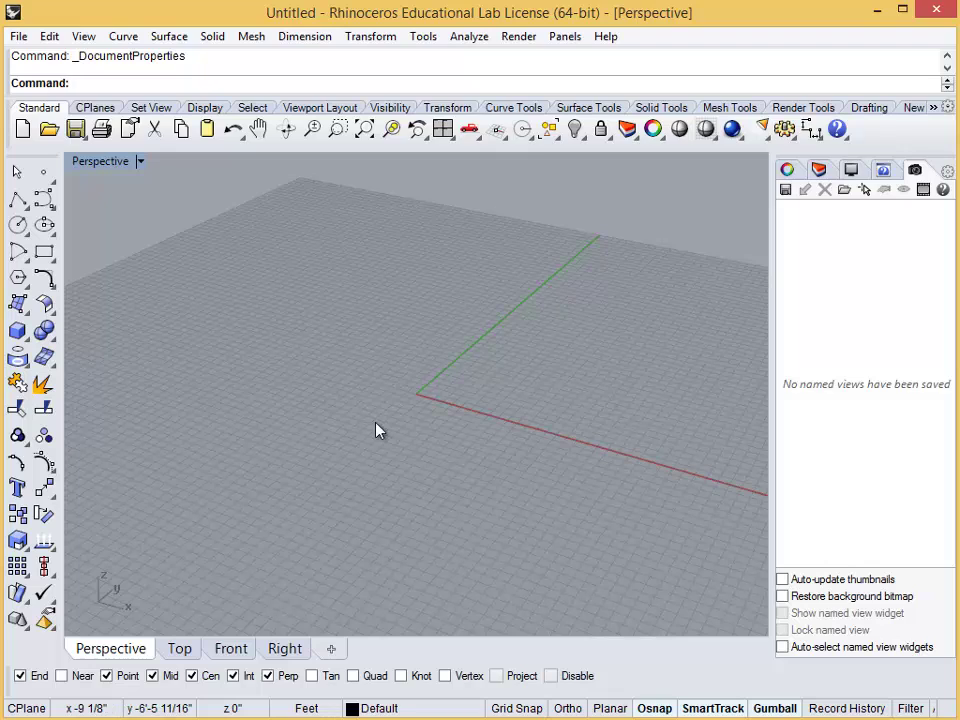
- Create a 16' by 16' plane by three points starting at 0,0,0, with its edges along the positive Y and X axes
left_click(20, 305)
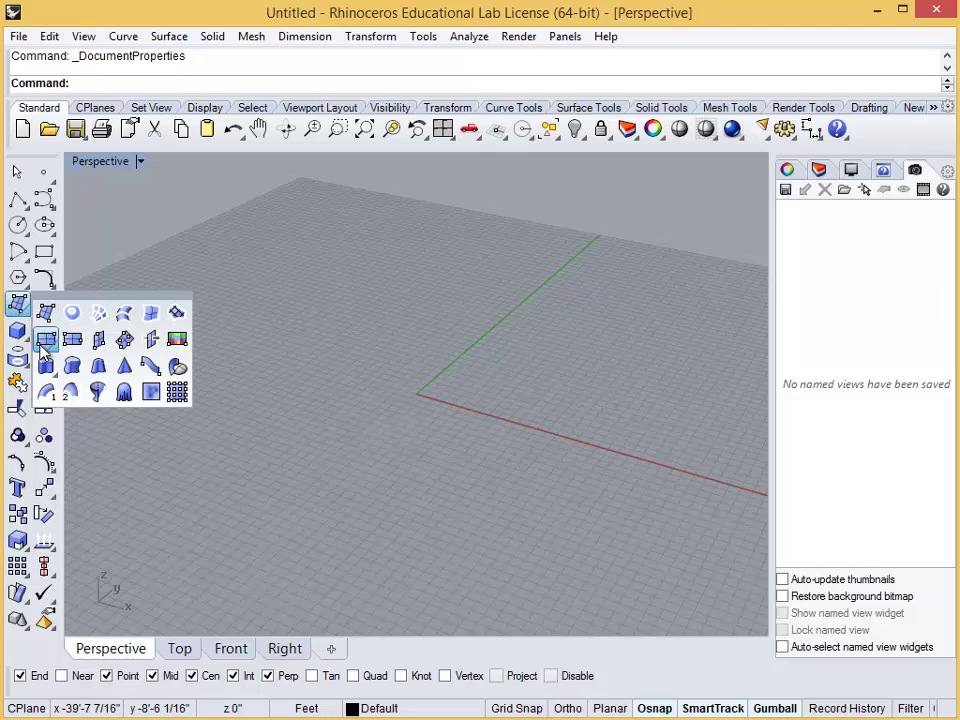
left_click(45, 340)
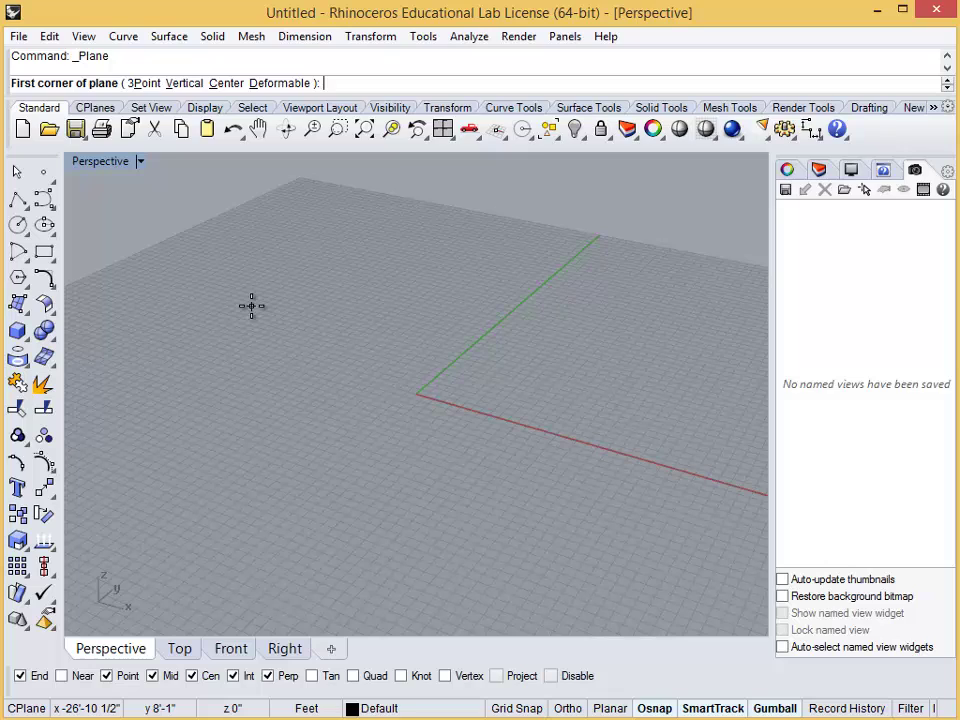
left_click(145, 84)
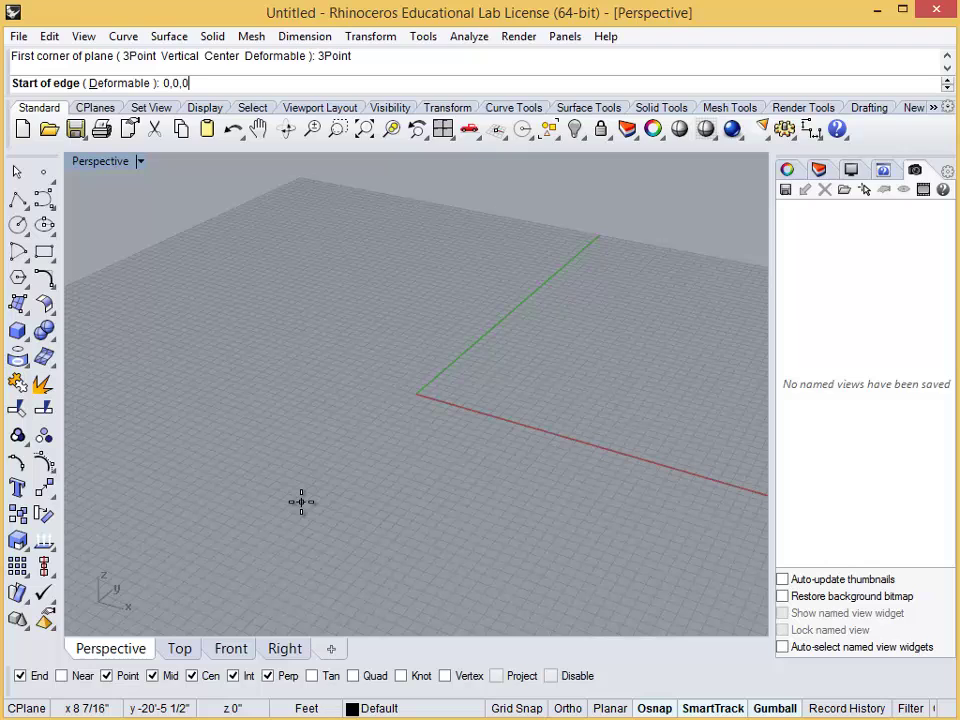
key("Return")
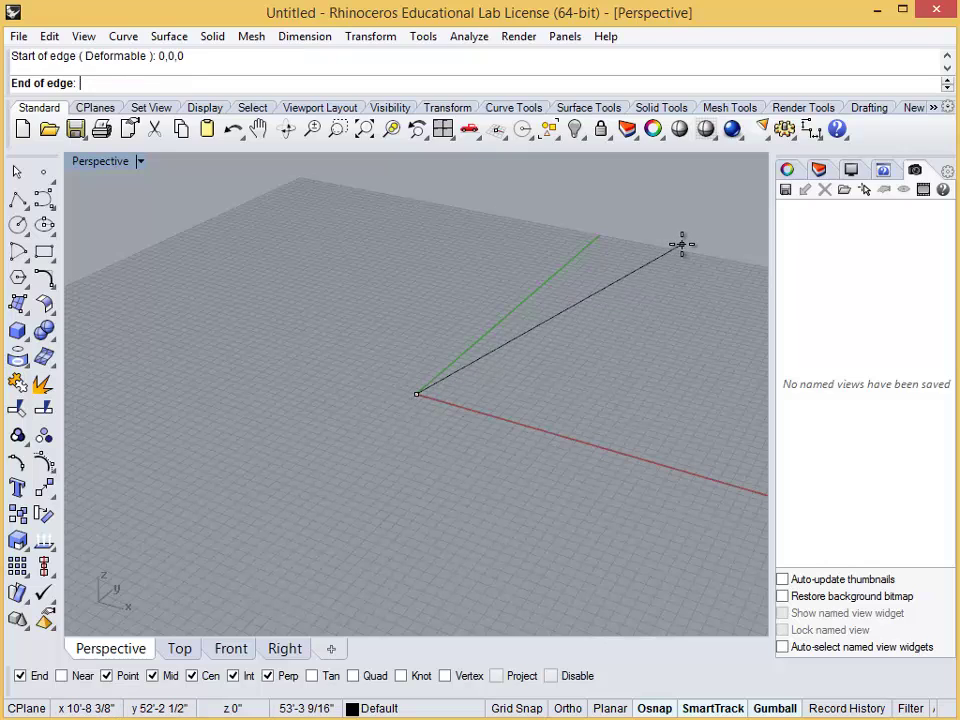
type("16'")
key("Return")
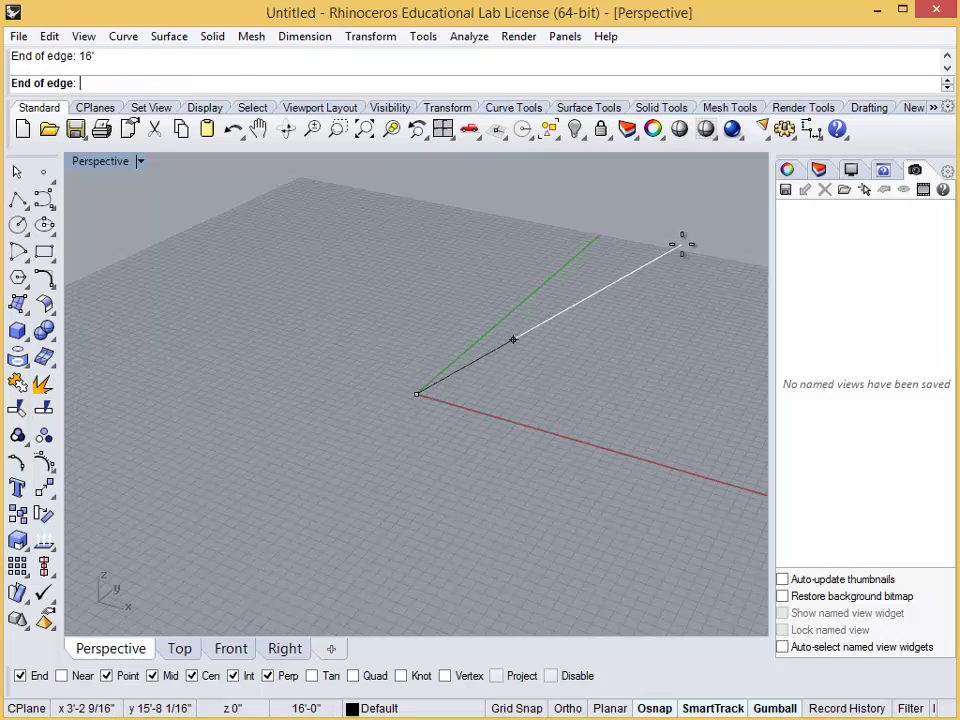
key("shift")
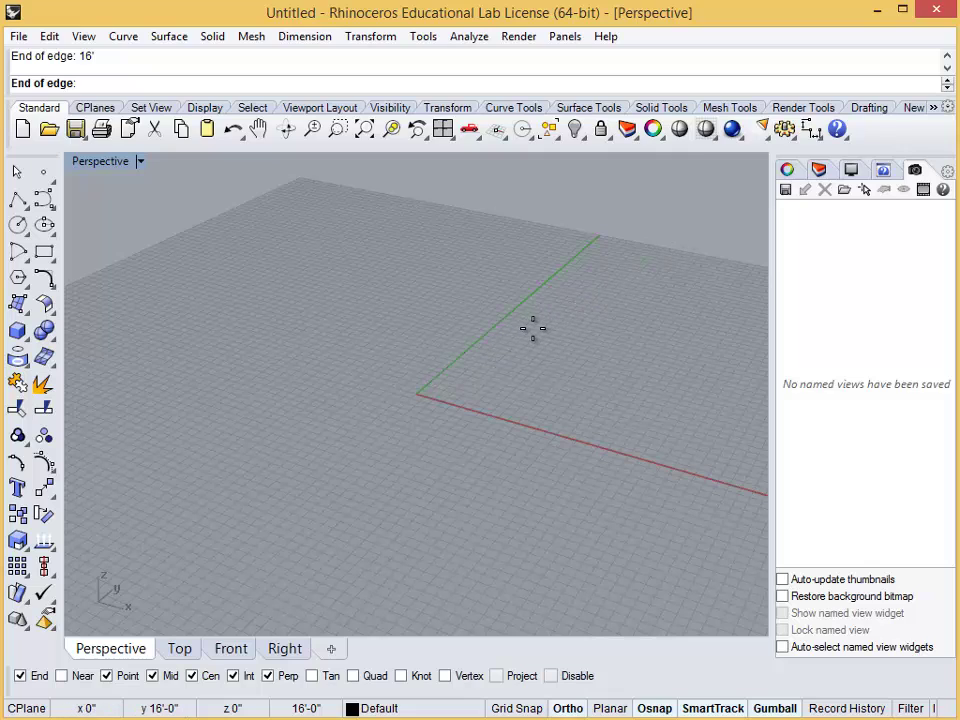
left_click(533, 328)
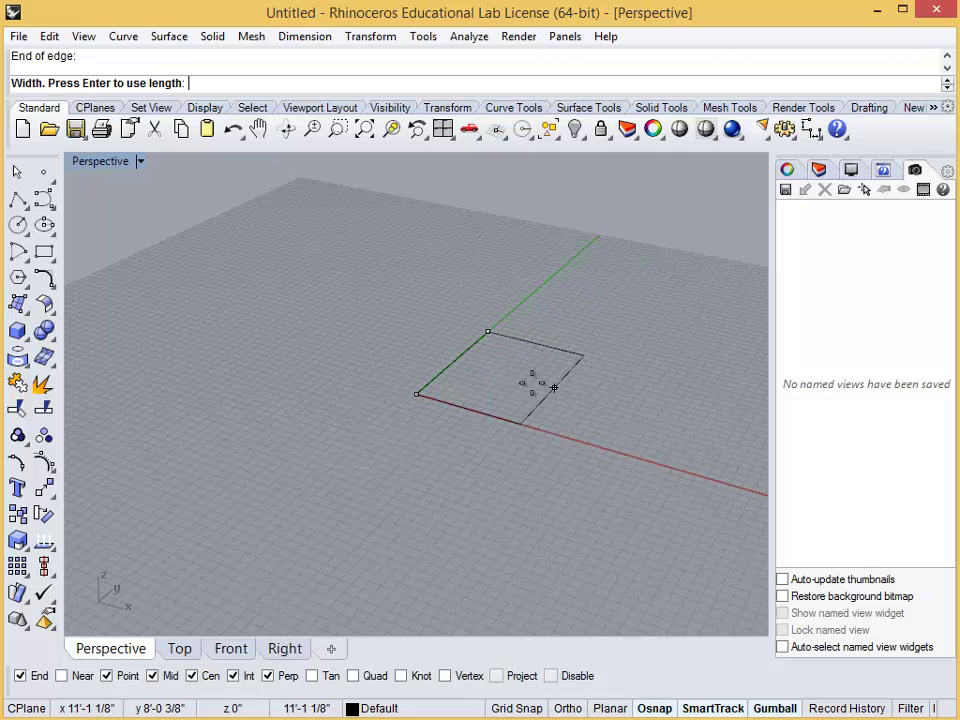
type("1")
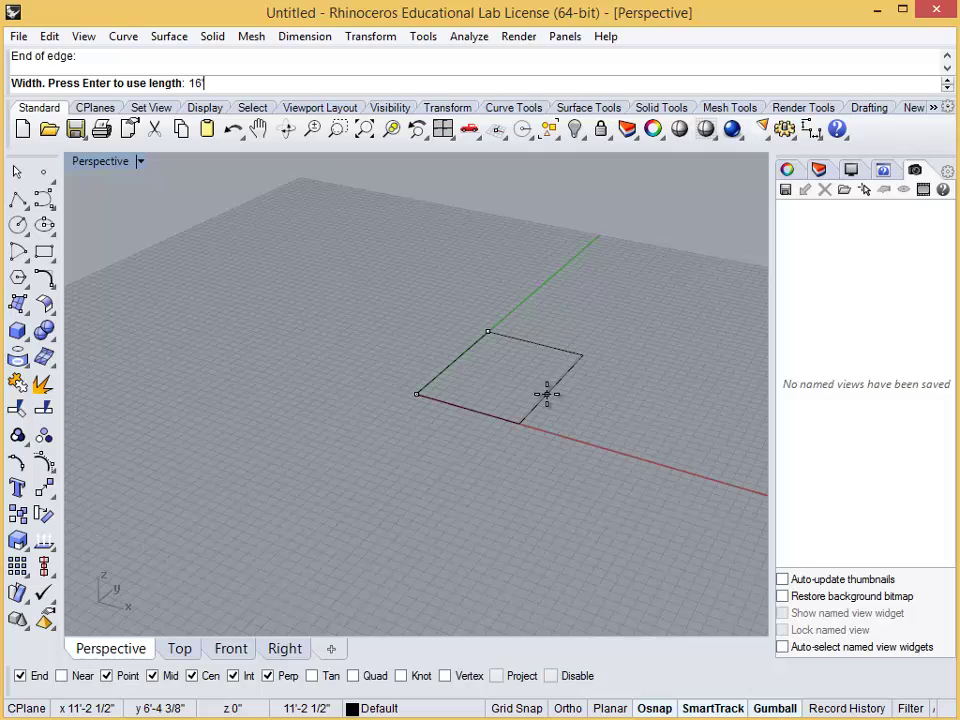
type("6")
key("Return")
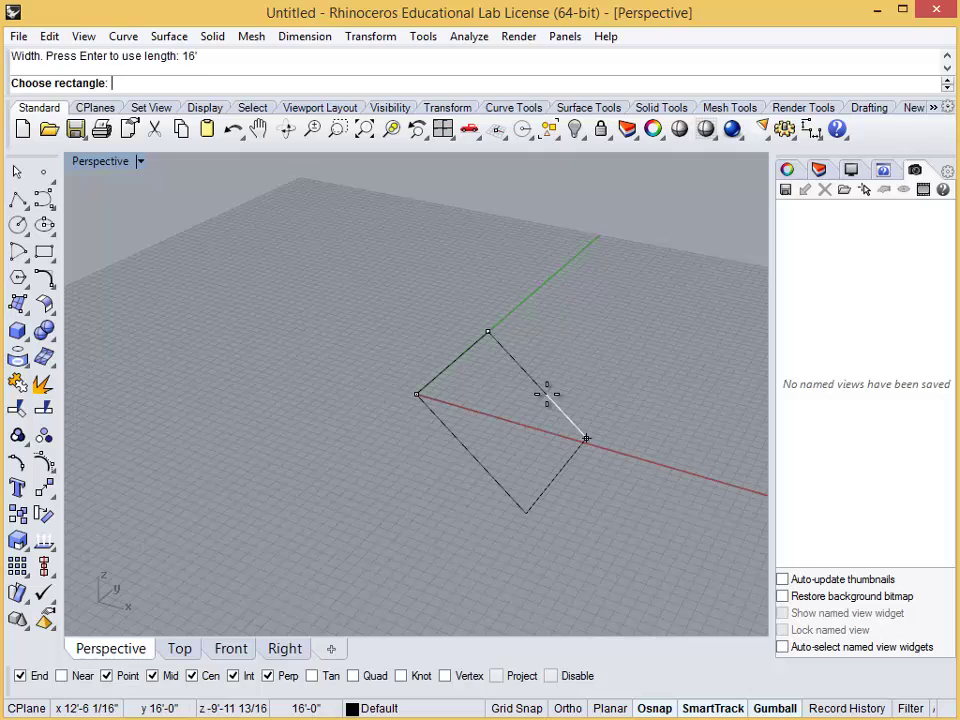
key("F8")
left_click(695, 387)
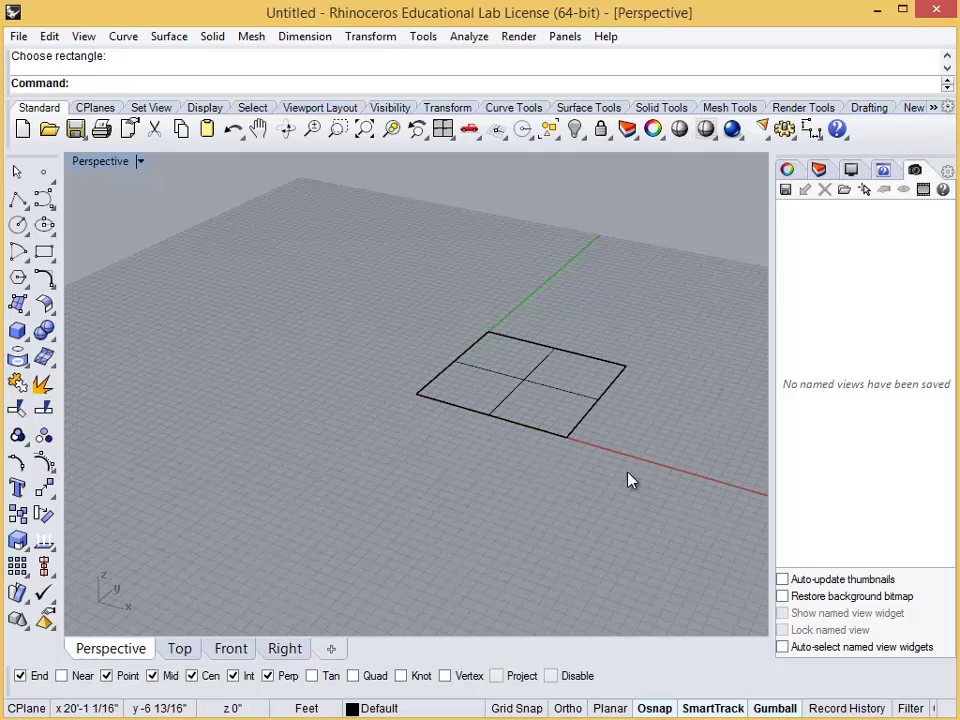
- Create a box standing inside the ground plane with a 5' base length, a freehand width and a height of about 5'-4"
scroll(530, 358, "up", 1)
scroll(530, 358, "up", 1)
scroll(630, 400, "up", 1)
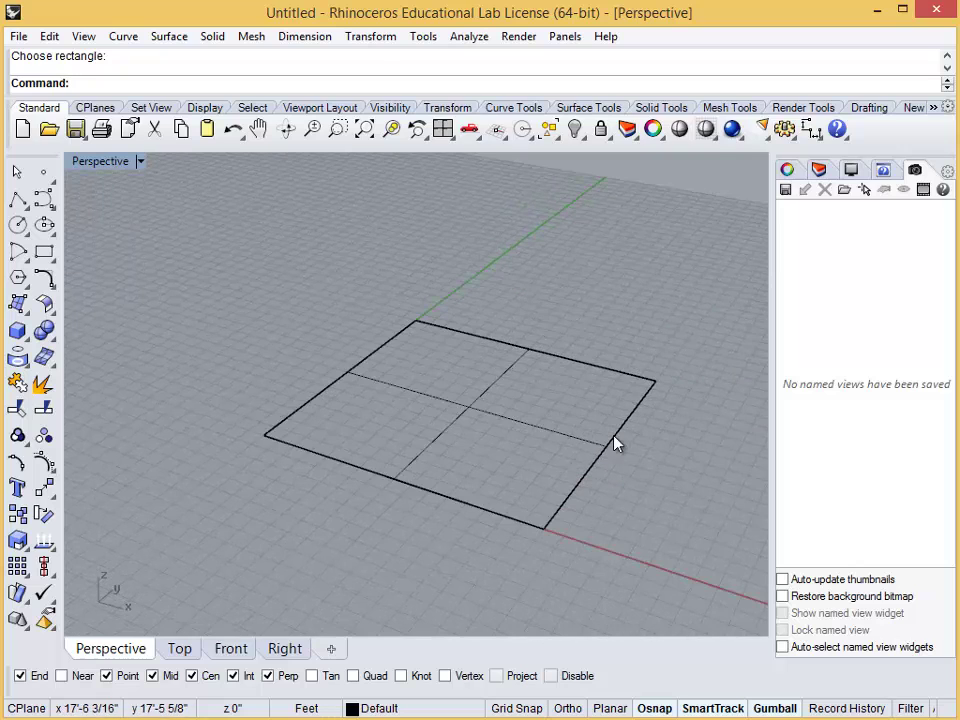
scroll(540, 450, "up", 1)
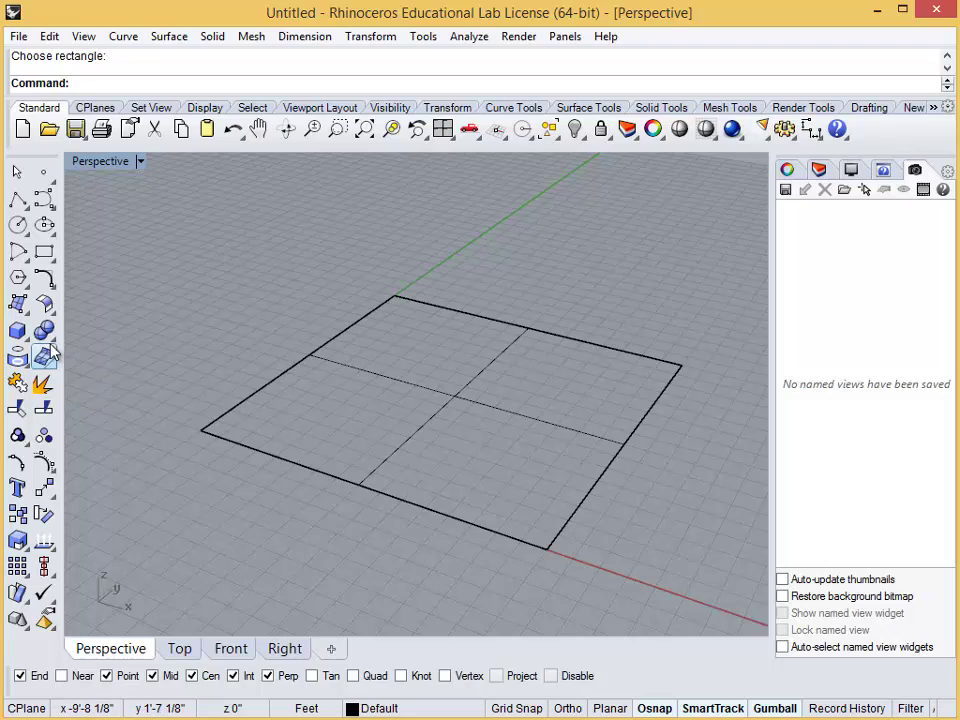
left_click(18, 331)
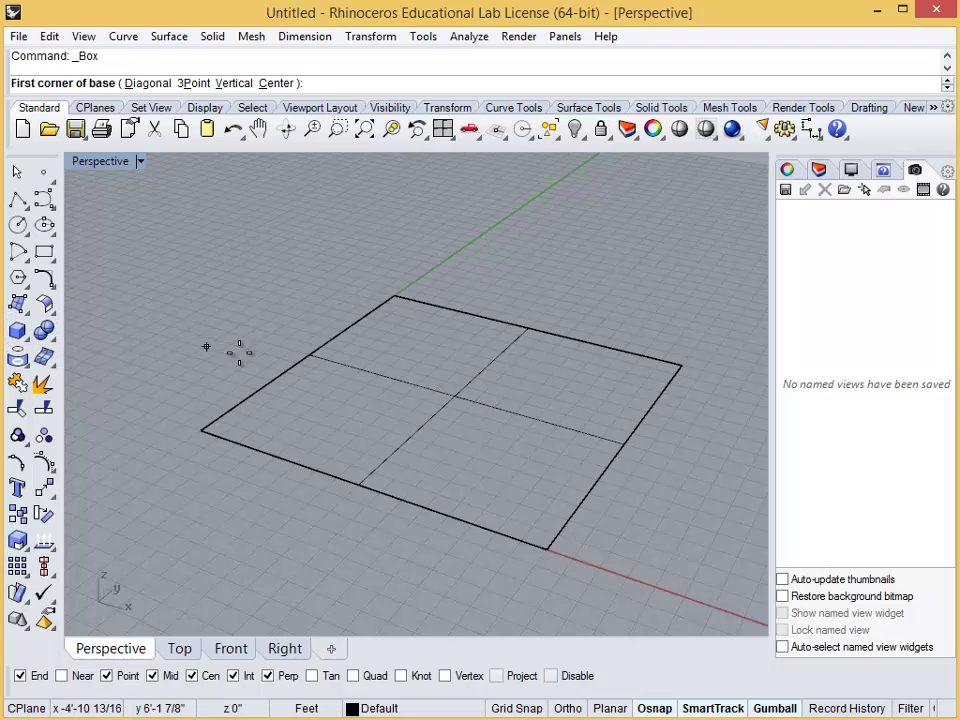
left_click(363, 429)
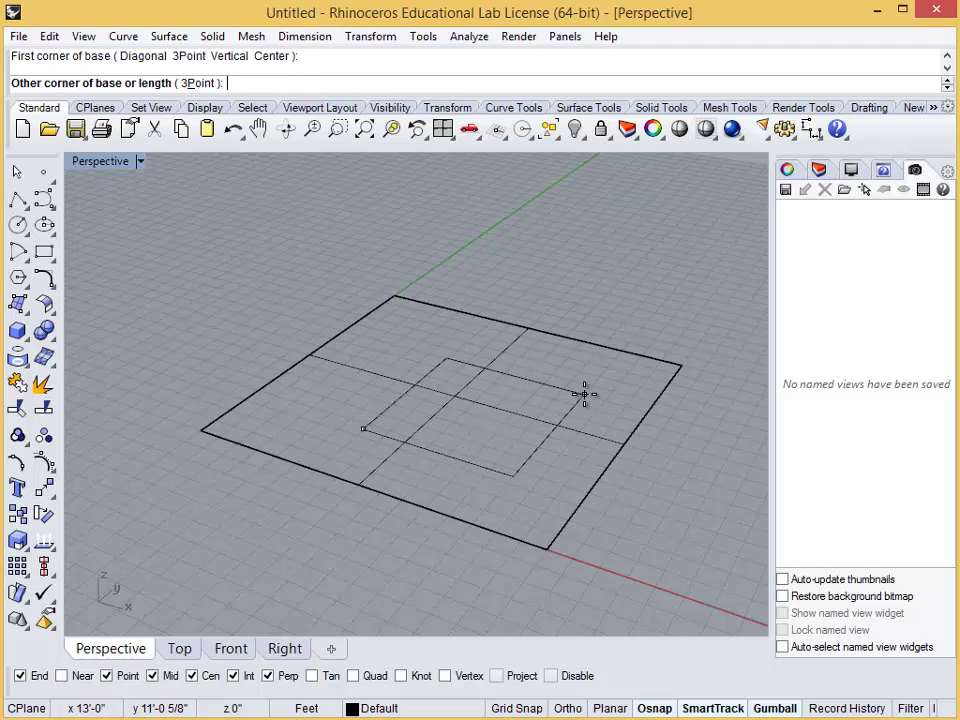
type("5'")
key("Return")
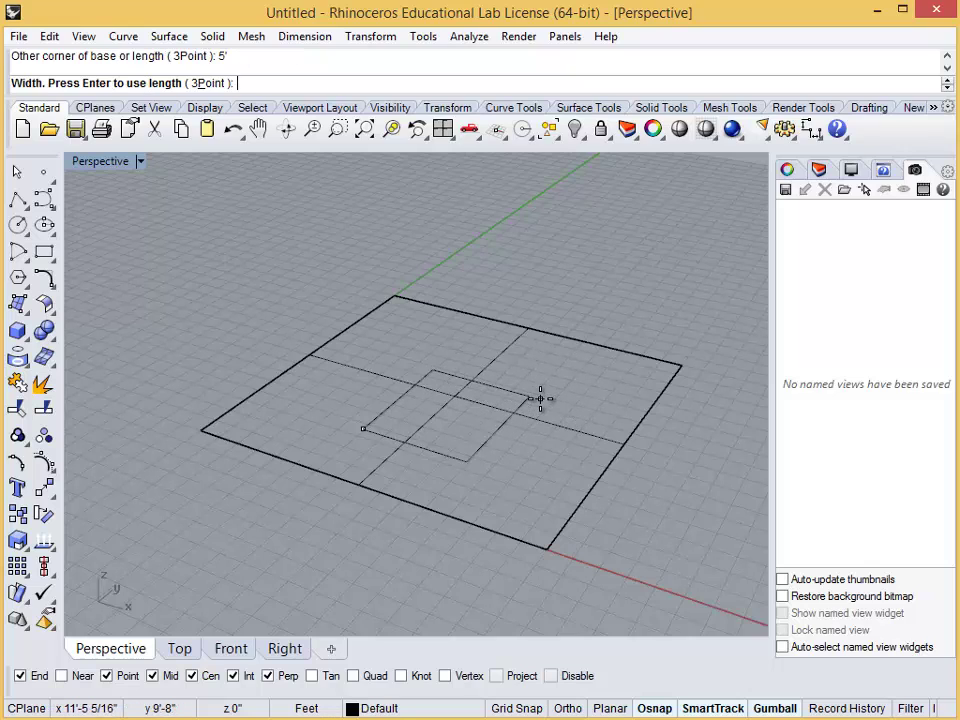
left_click(539, 398)
left_click(566, 299)
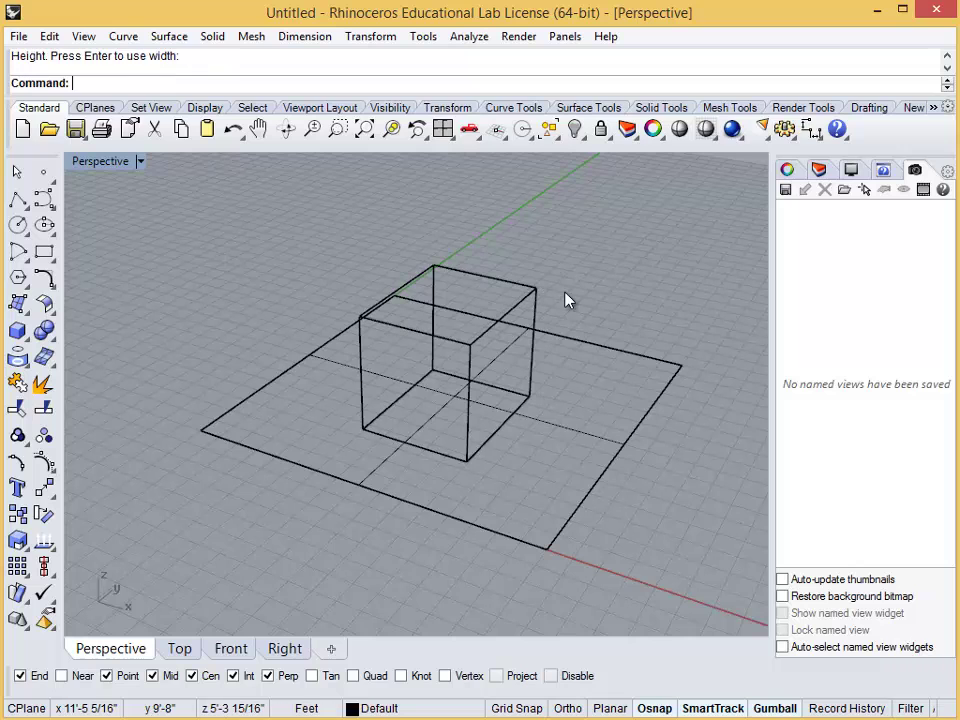
- In the Front view, draw a two-segment polyline from the origin up to a peak and down to the box's far bottom corner
right_click_drag(566, 299, 538, 508)
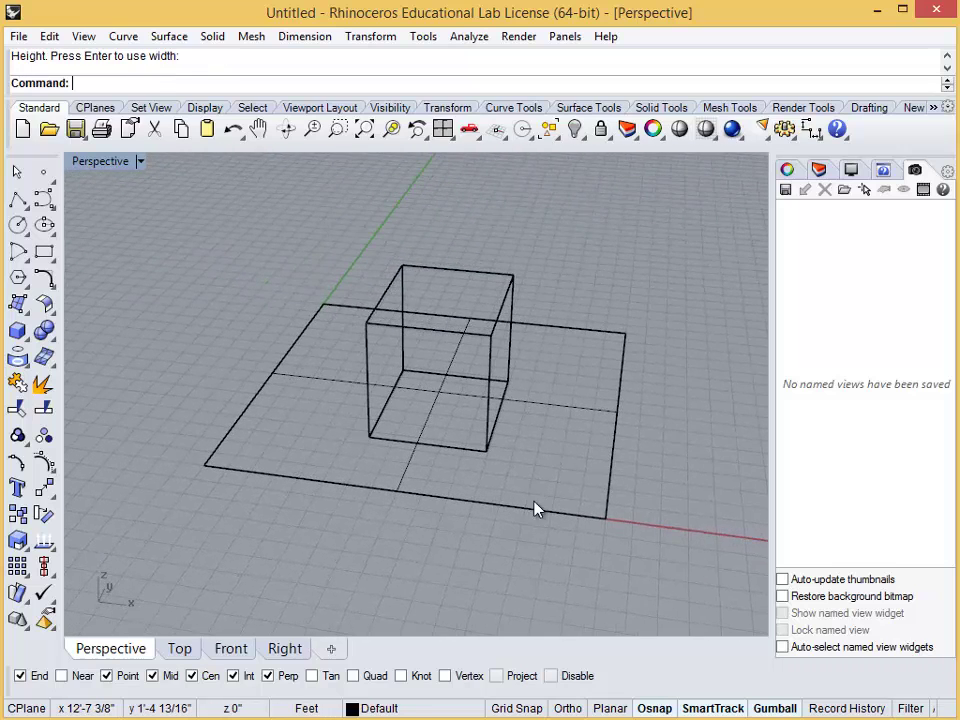
left_click(248, 650)
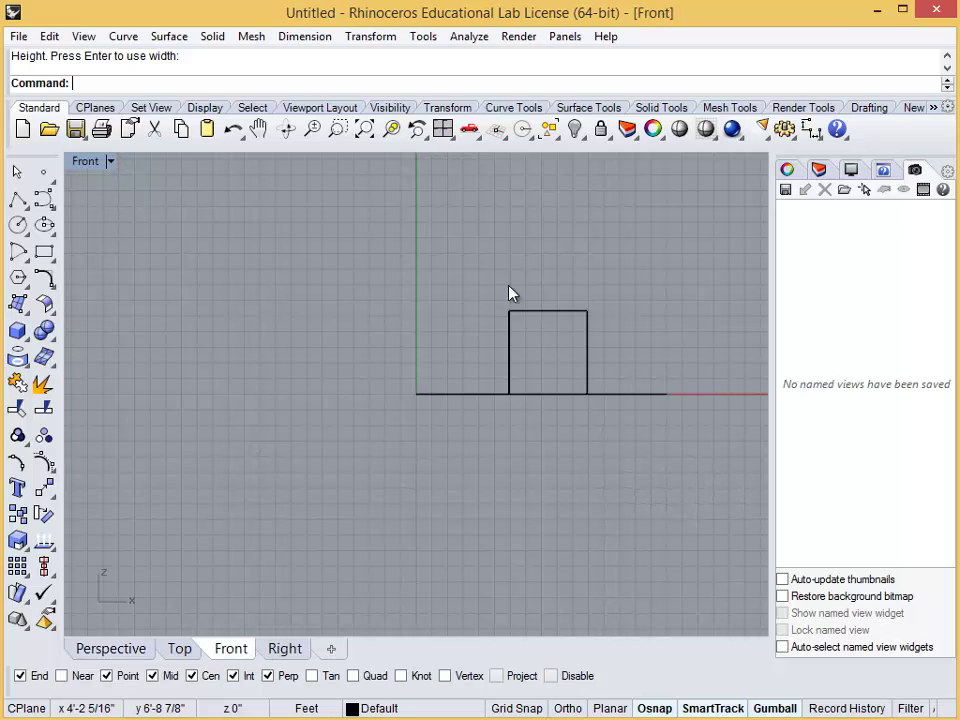
scroll(508, 300, "up", 2)
scroll(461, 360, "up", 4)
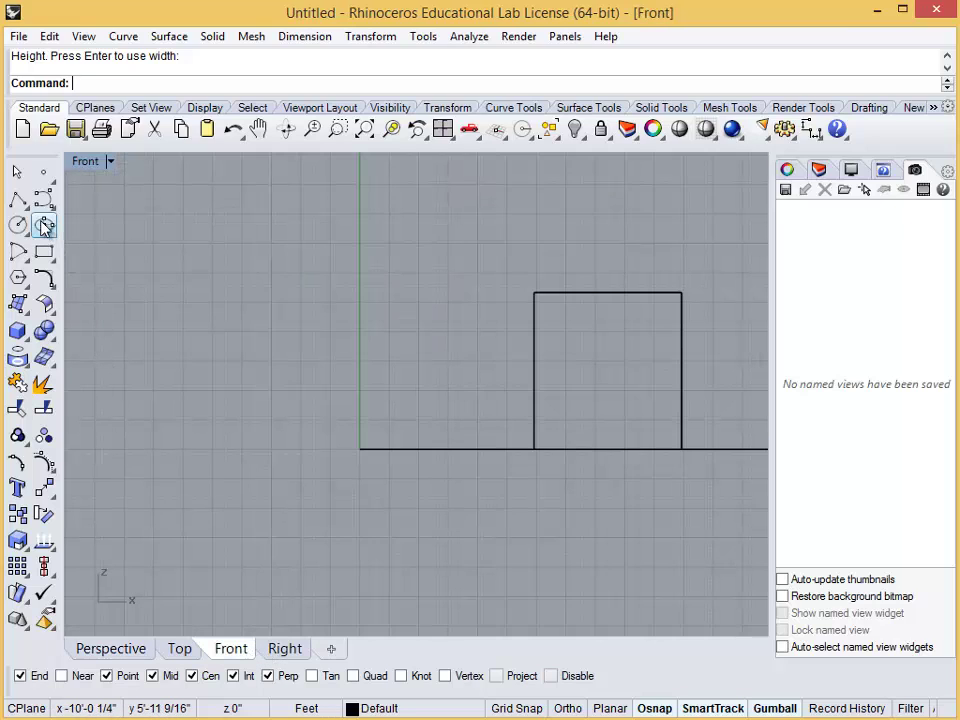
left_click(17, 198)
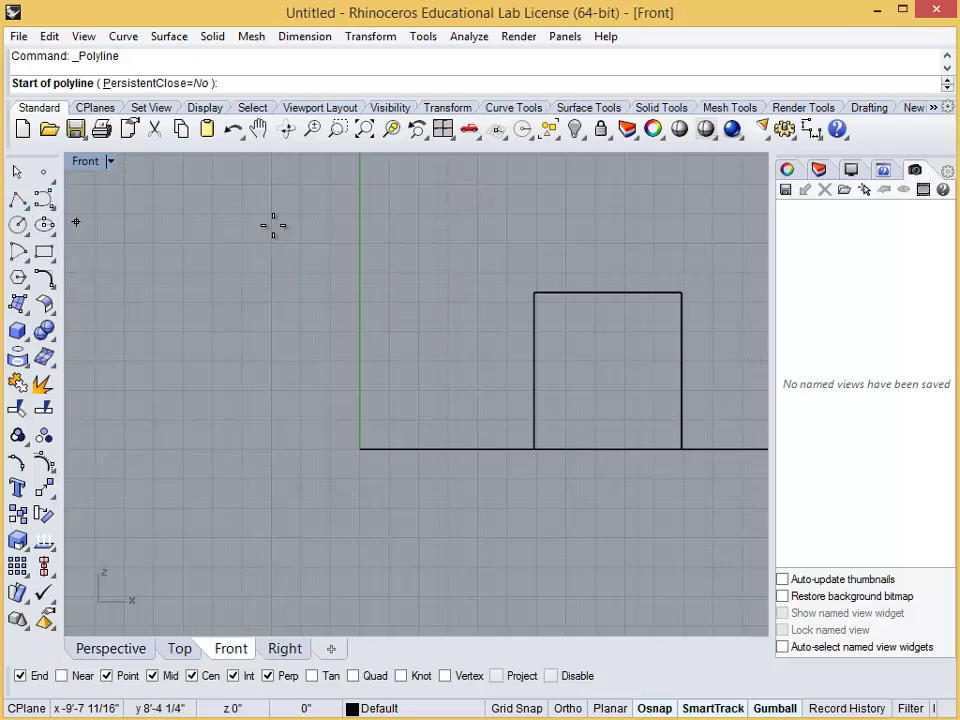
left_click(360, 448)
left_click(458, 248)
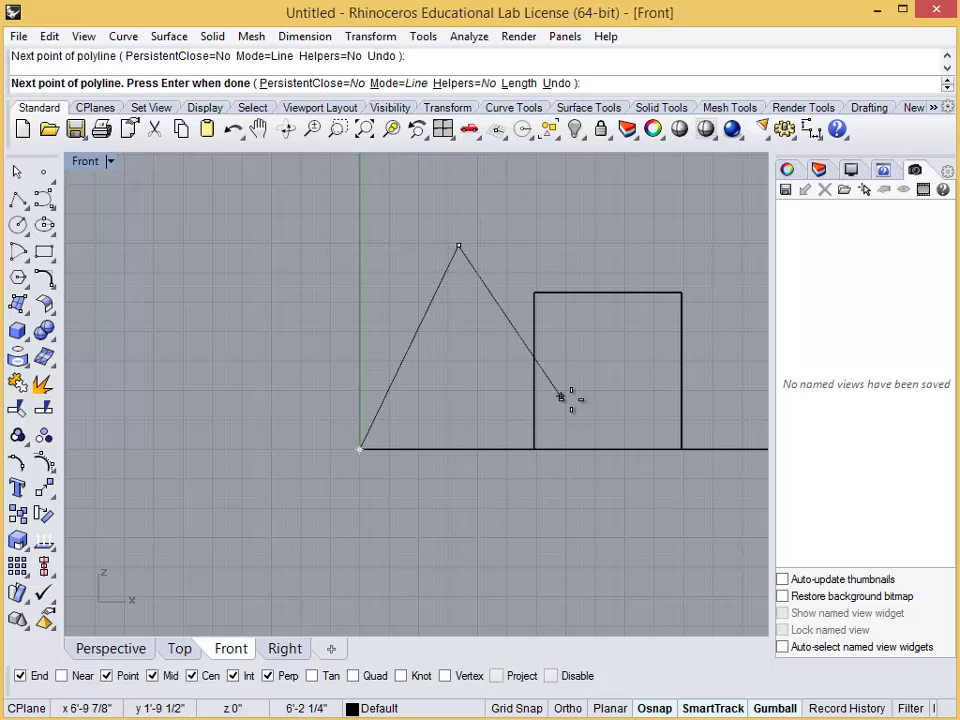
left_click(681, 448)
key("Return")
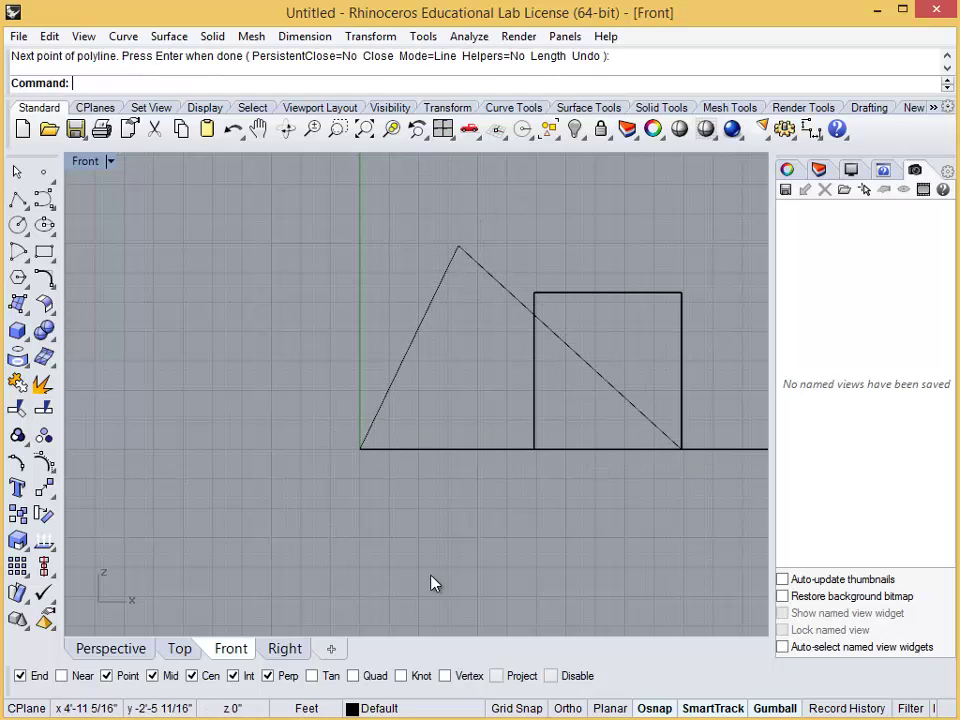
- In the Front view, create a freehand four-corner surface that encloses the polyline and the box
left_click(110, 648)
right_click_drag(315, 497, 530, 356)
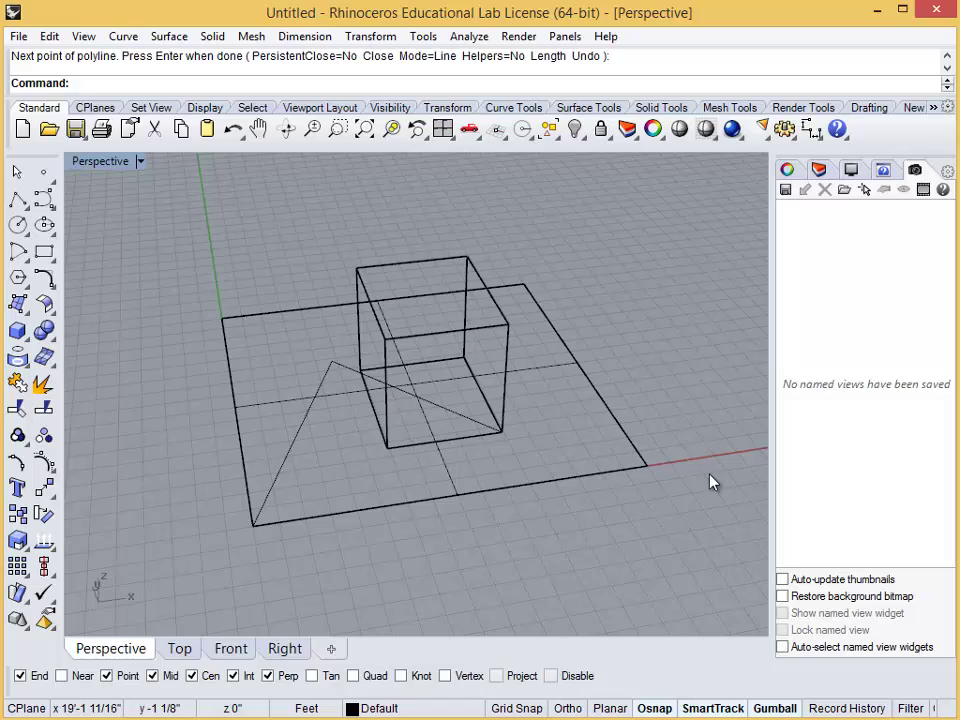
left_click(236, 645)
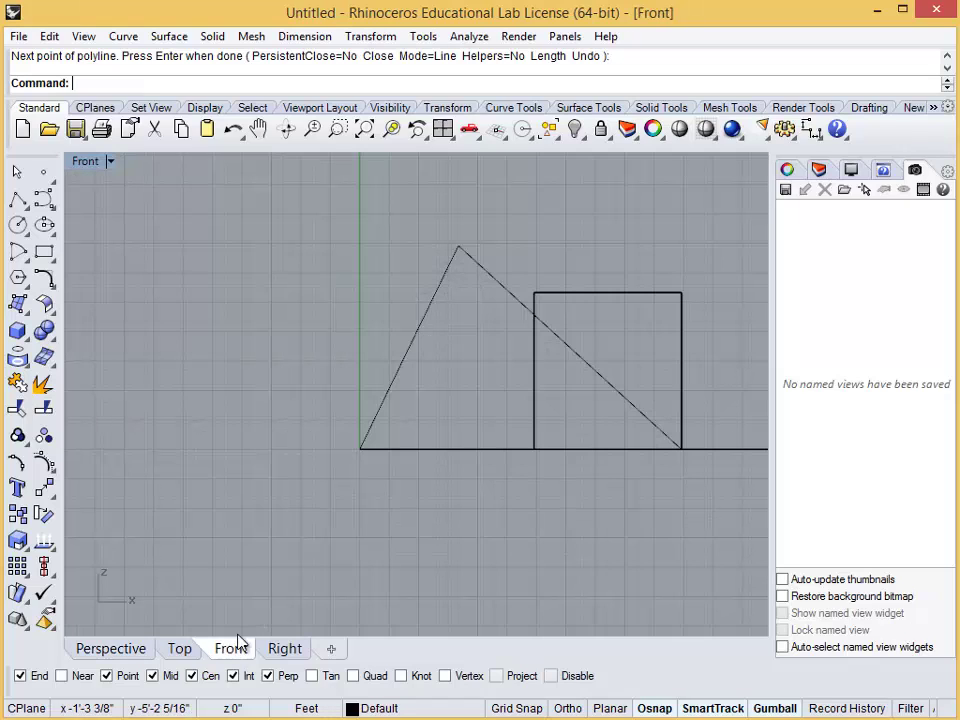
left_click(17, 303)
left_click(196, 187)
key("F8")
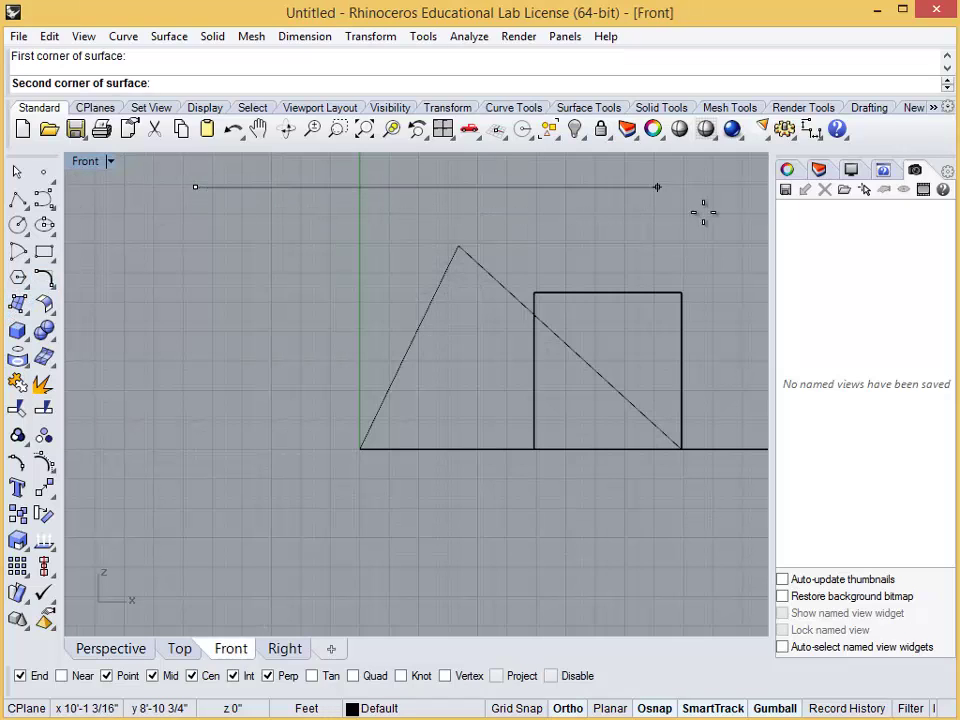
left_click(703, 192)
left_click(700, 530)
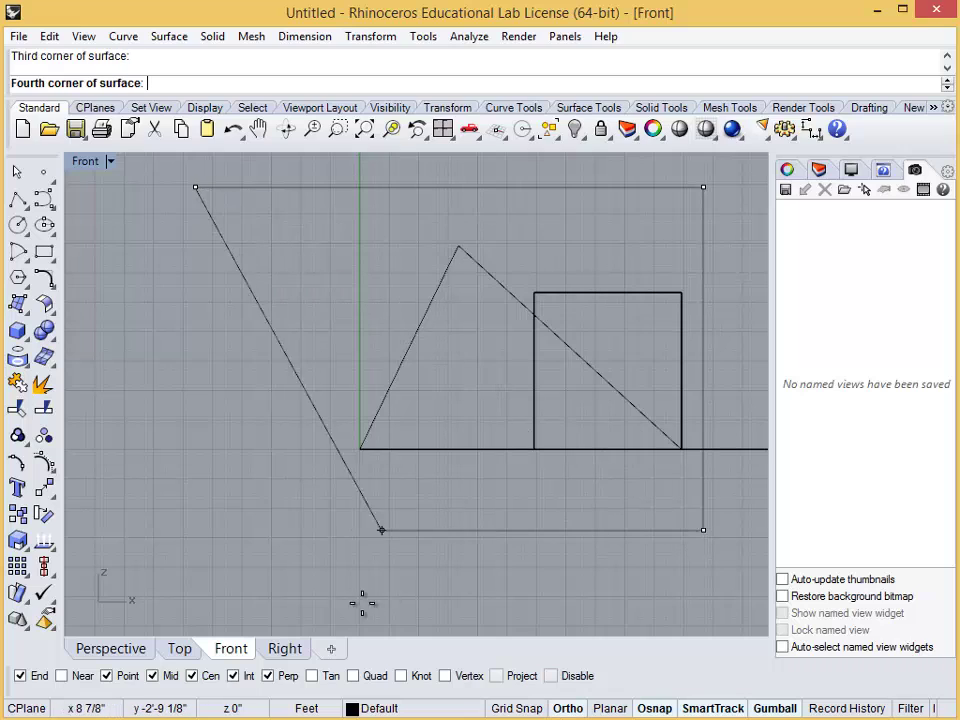
left_click(213, 580)
- Project the two-segment polyline onto the new four-corner surface from the Front view
left_click(403, 383)
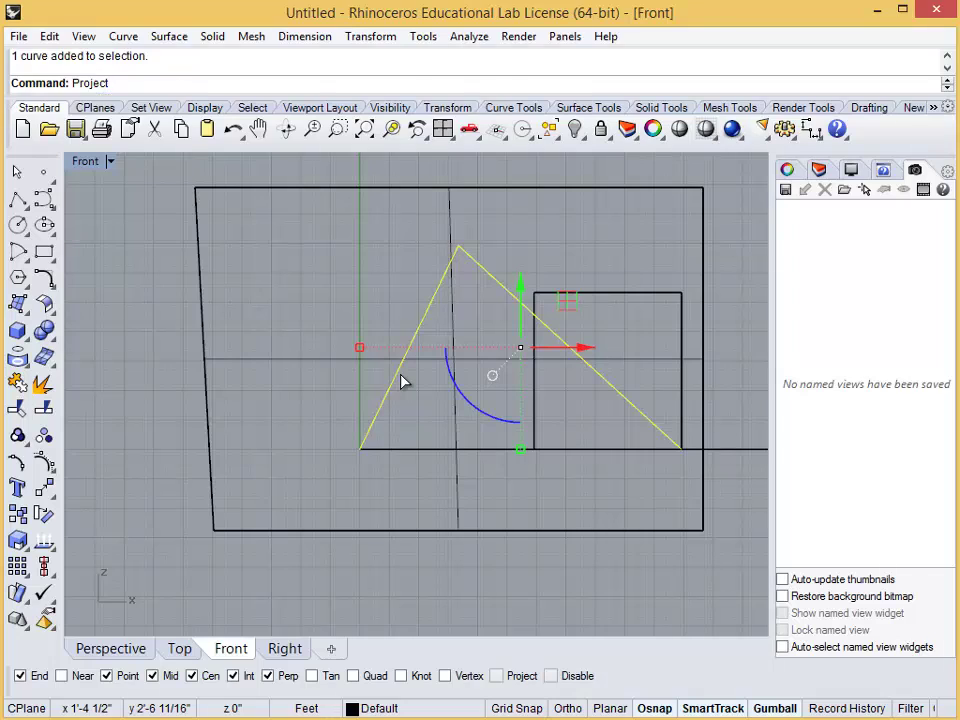
key("Return")
left_click(264, 366)
key("Return")
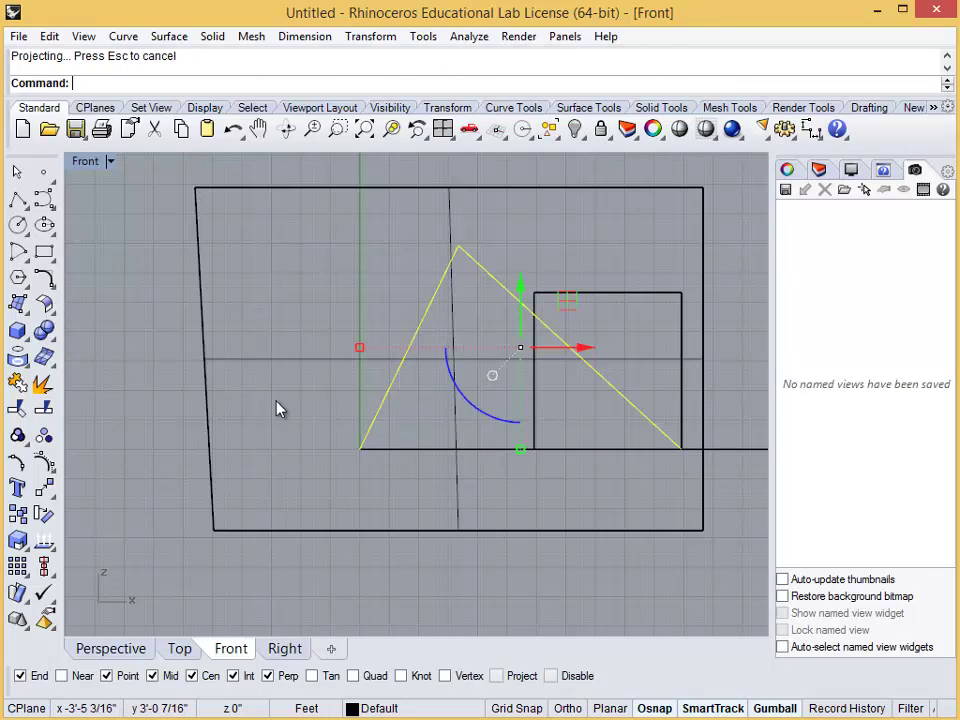
- In the Perspective view, delete the helper surface and the original polyline, keeping the projected curve
left_click(111, 646)
right_click_drag(530, 378, 454, 369)
left_click(497, 360)
key("Delete")
- Extrude the closed triangular curve to one side only, about 8'-10" along a freehand slanted direction across the ground plane
type("ExtrudeCrv")
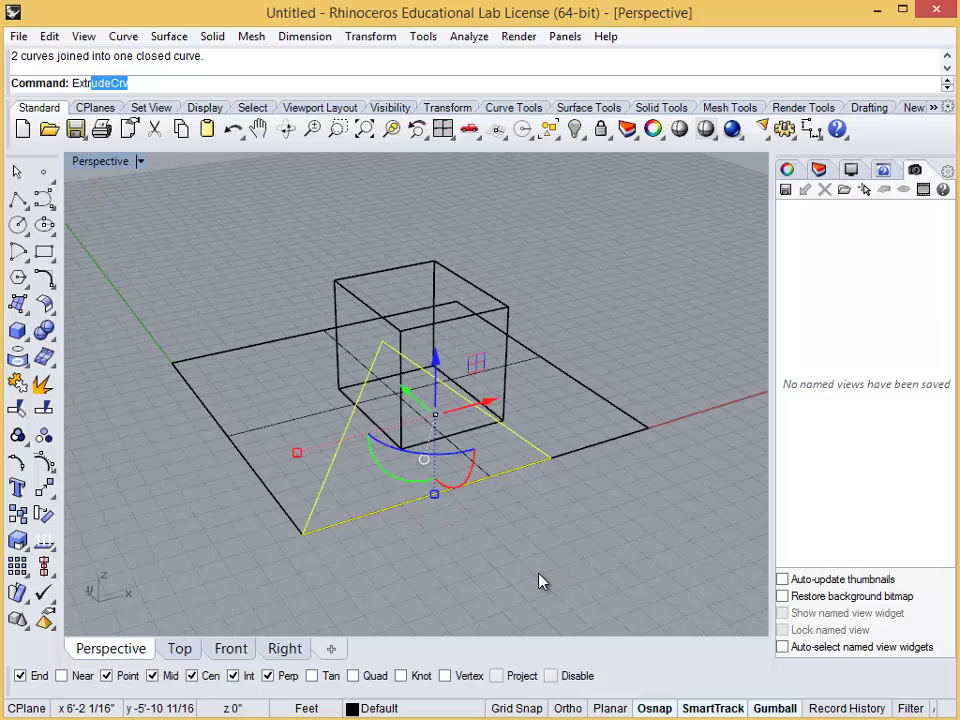
key("Return")
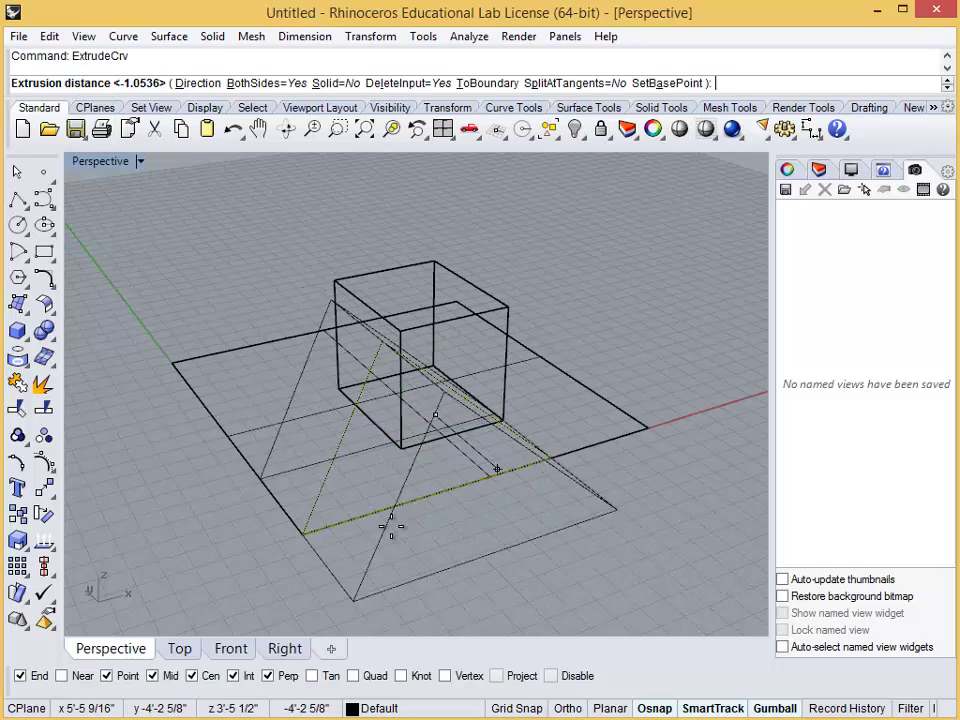
right_click_drag(261, 476, 379, 499)
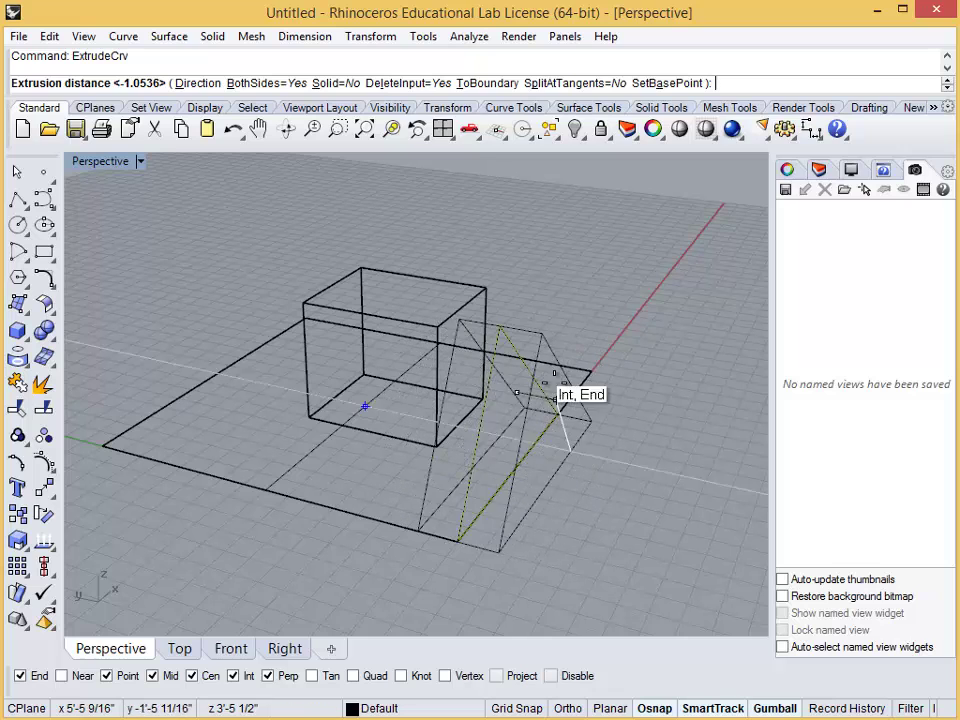
left_click(266, 86)
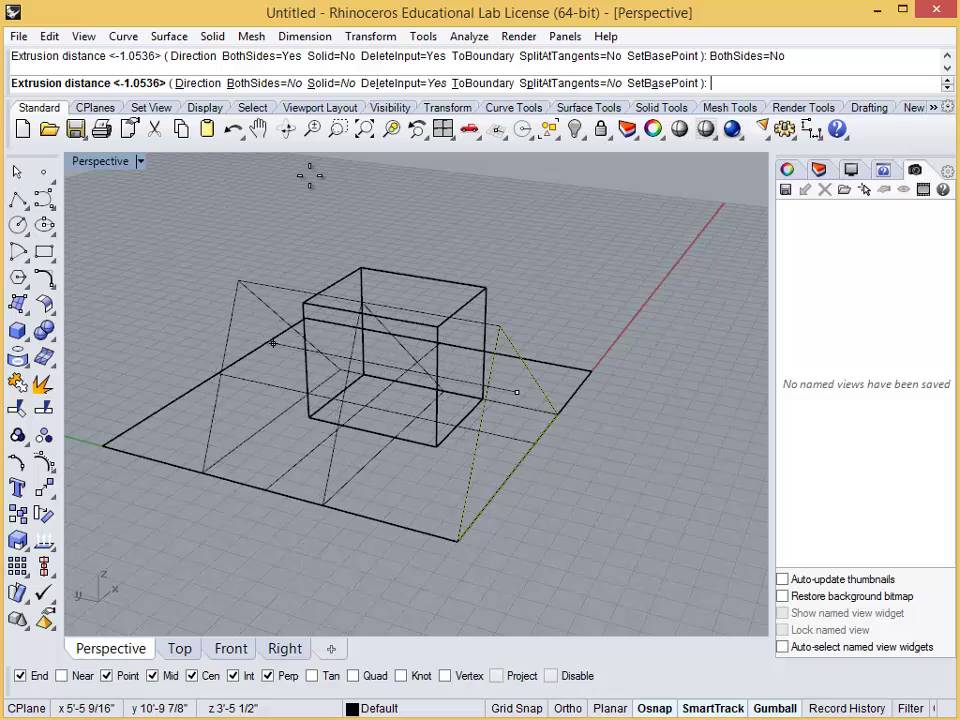
left_click(205, 84)
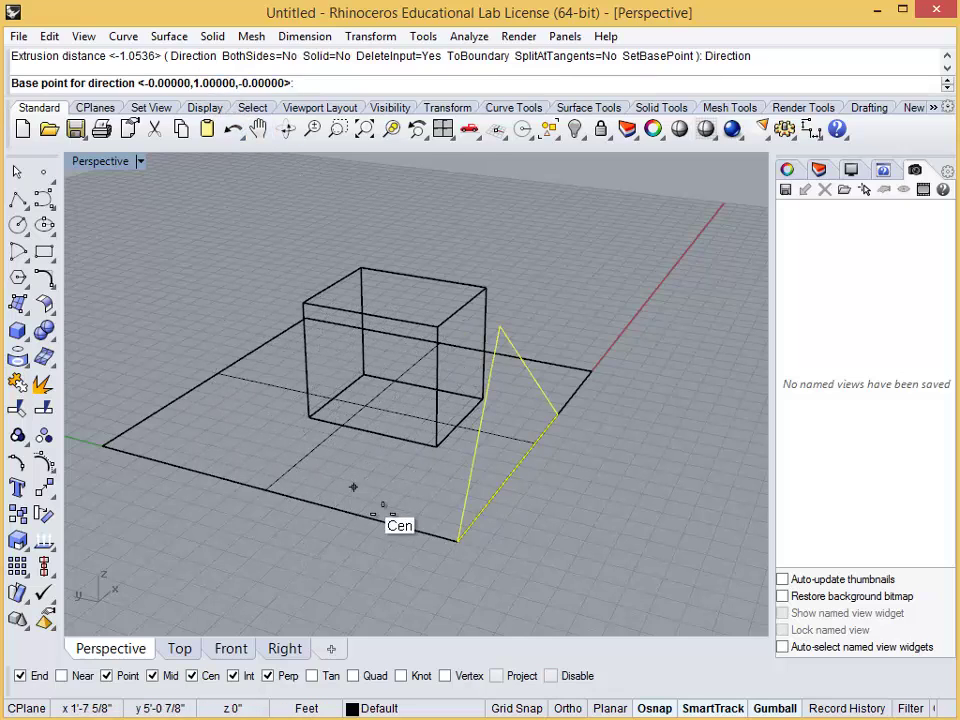
left_click(457, 540)
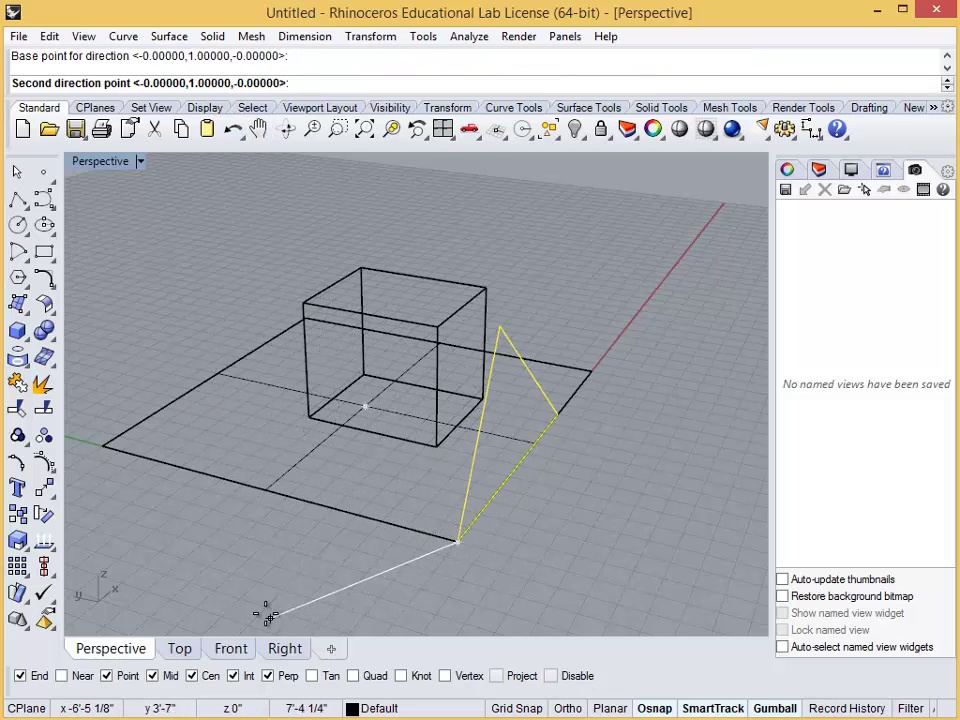
left_click(165, 572)
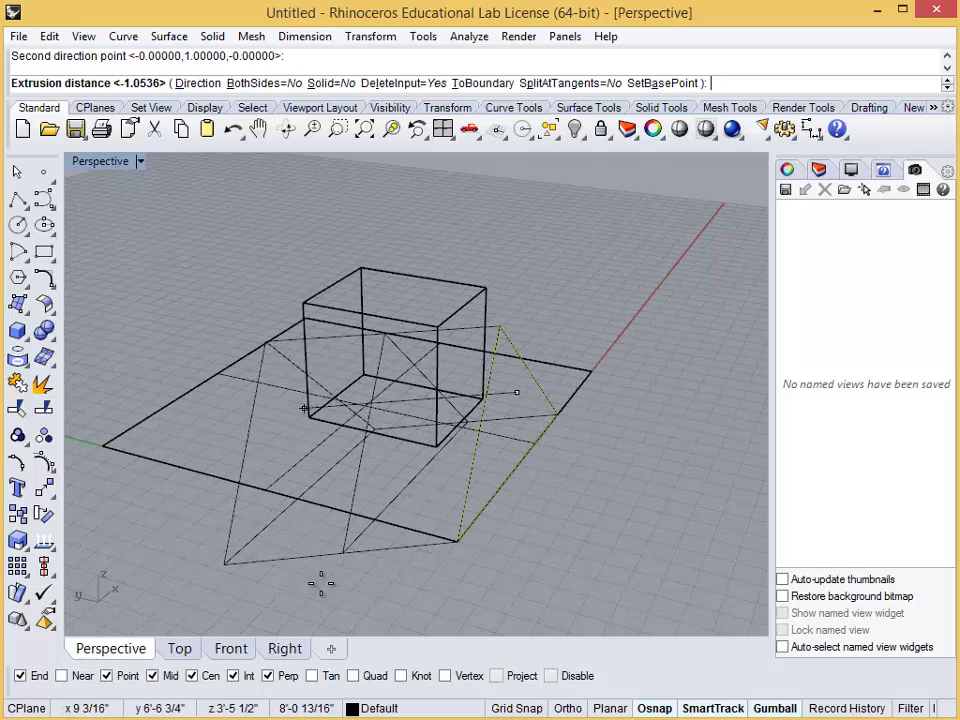
right_click_drag(320, 584, 287, 594)
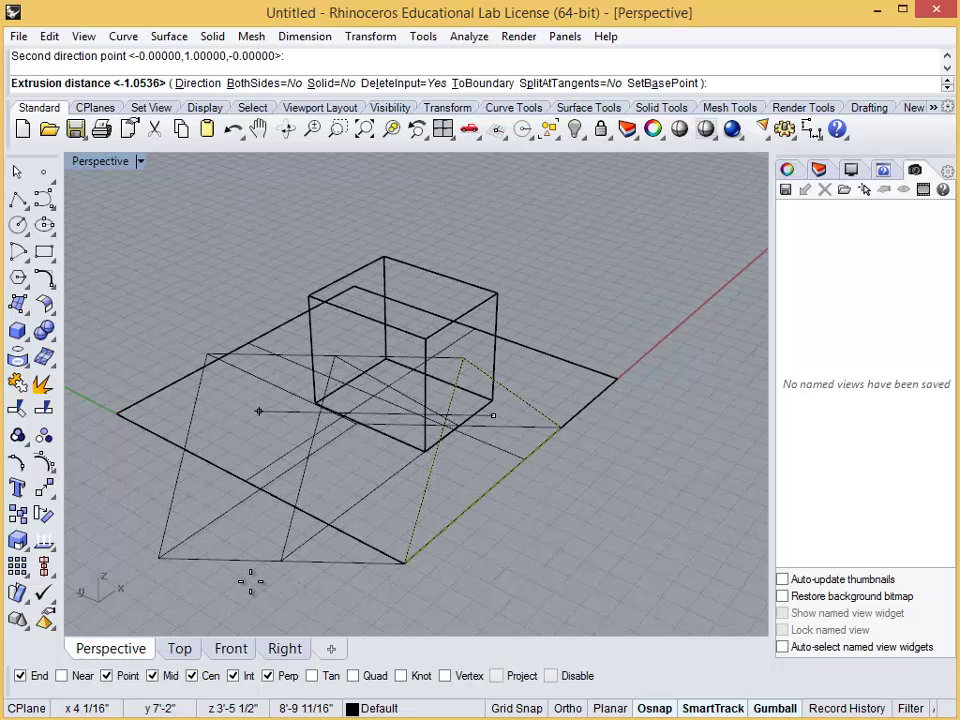
left_click(250, 583)
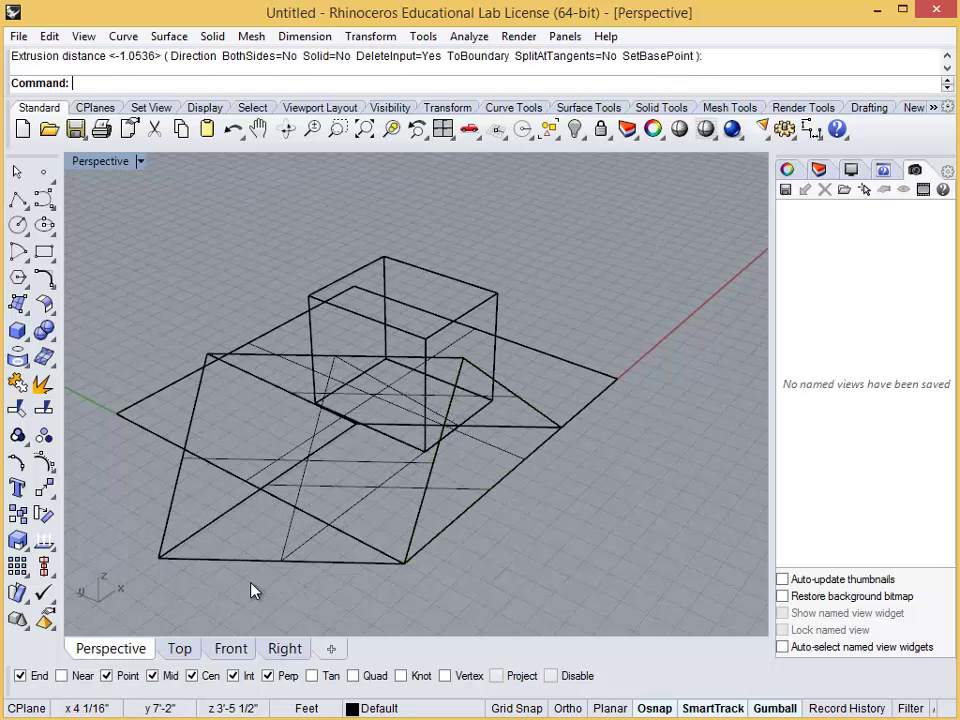
- Cap the open ends of the extruded triangular form to make it a closed solid
left_click(419, 522)
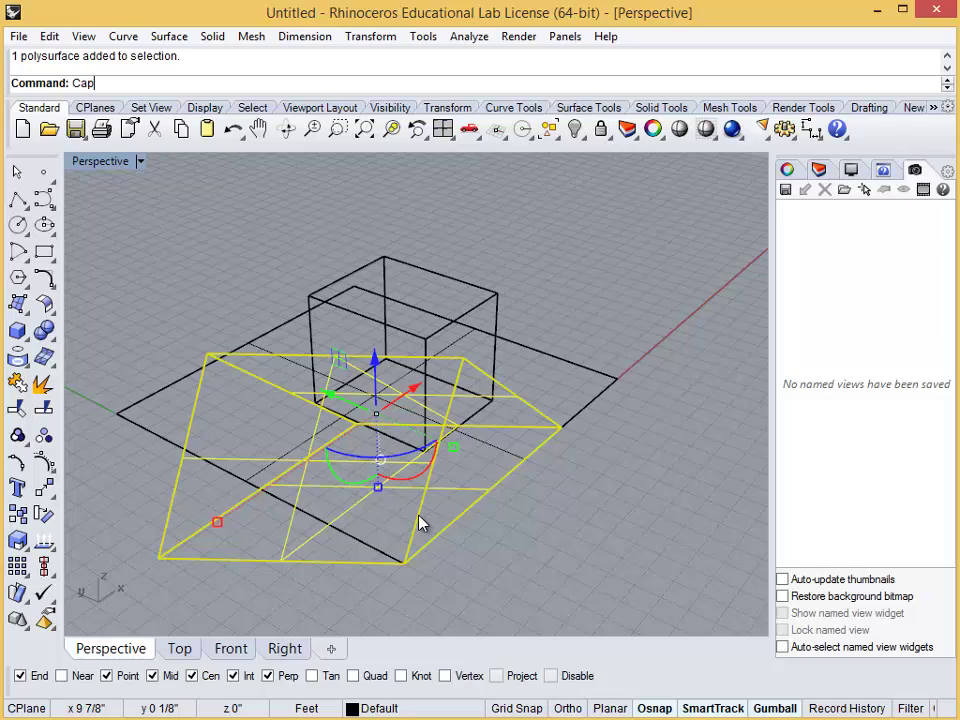
key("Return")
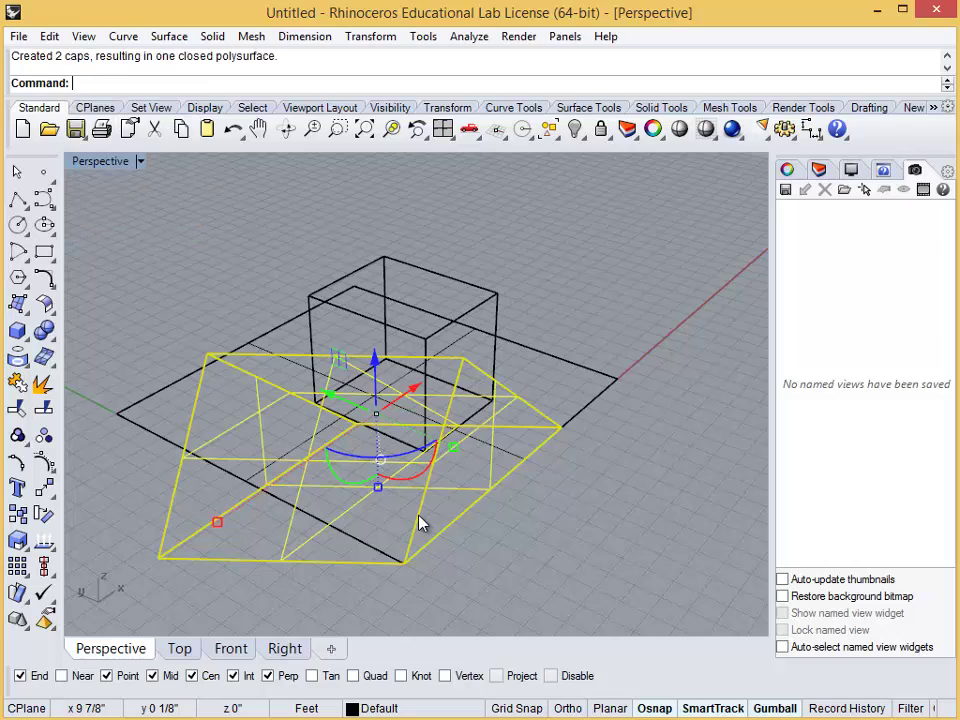
left_click(540, 498)
right_click_drag(469, 504, 435, 521)
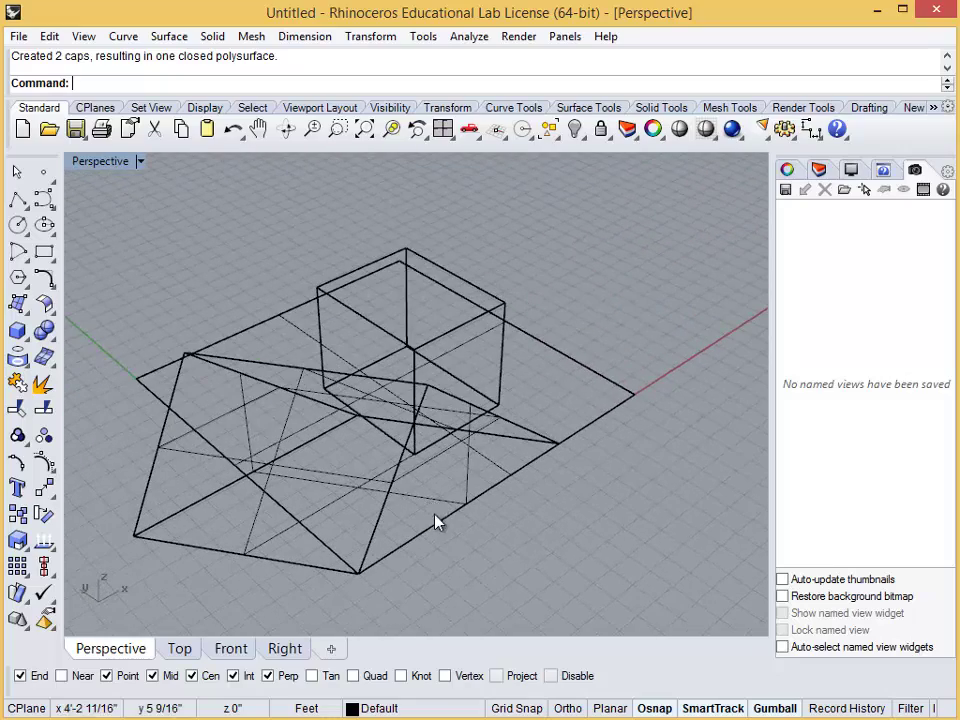
- In the Top view, draw a circle of about 2' radius centred inside the box near its right edge, overlapping that edge
left_click(180, 649)
scroll(571, 230, "up", 4)
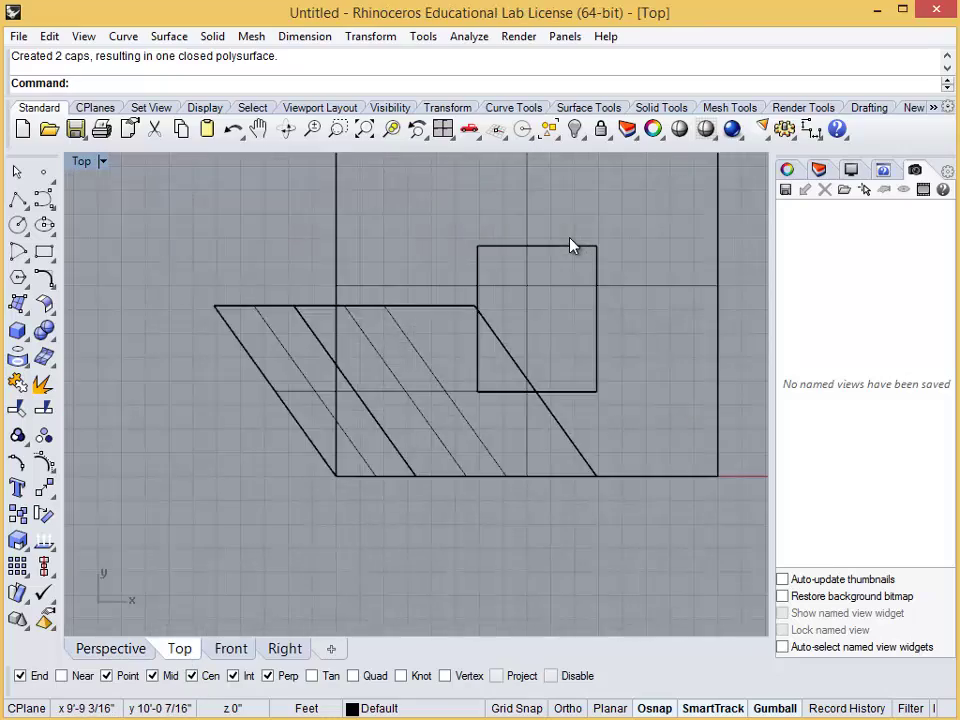
left_click(17, 224)
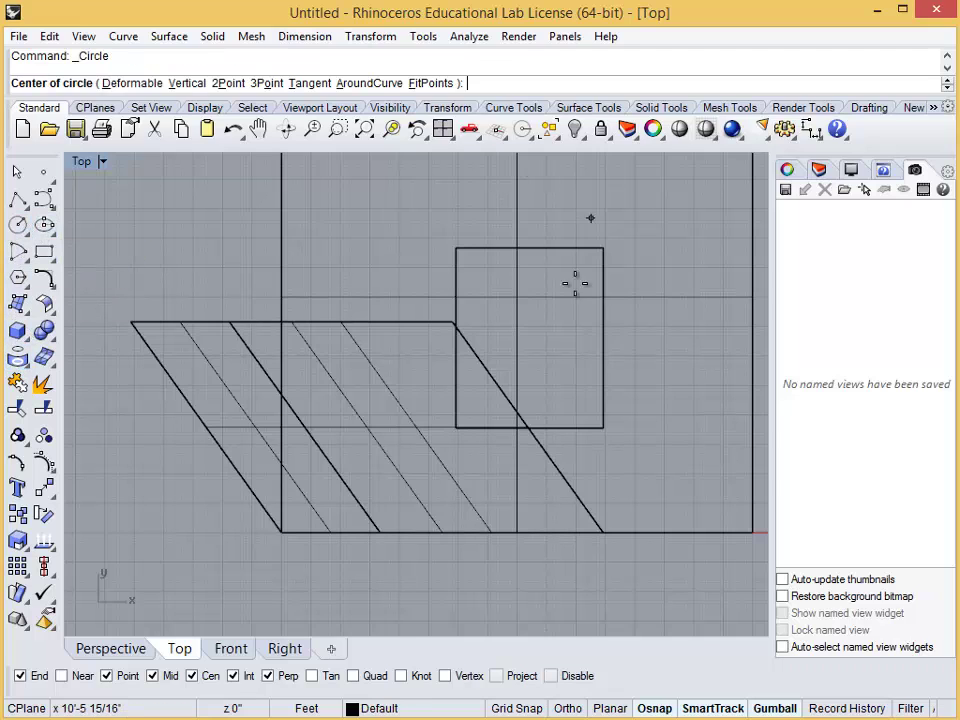
left_click(586, 327)
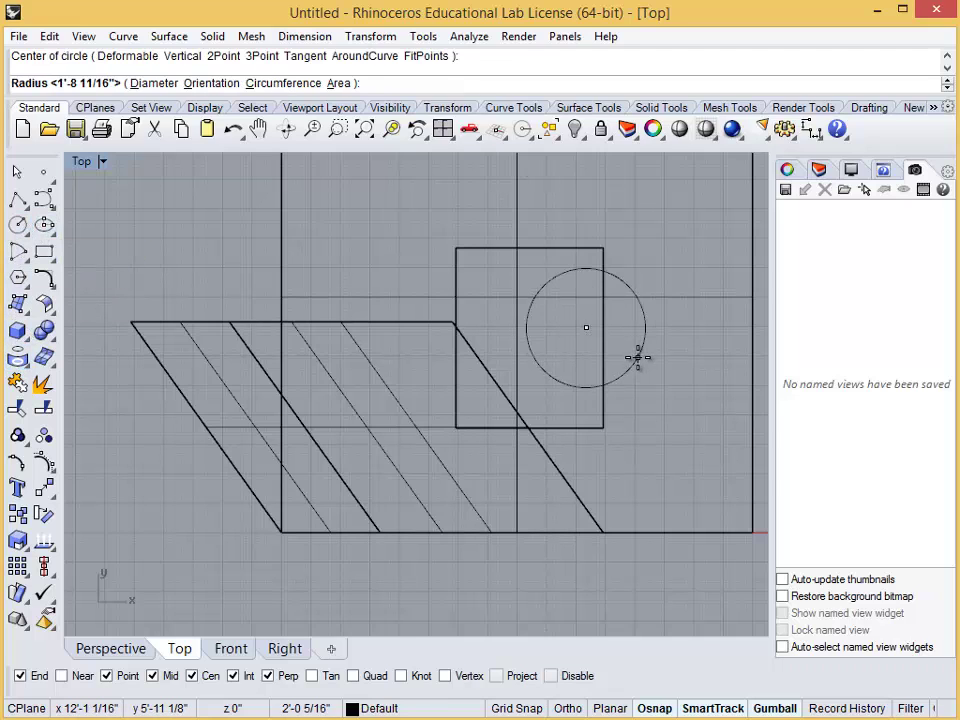
left_click(640, 364)
- In the Perspective view, extrude the circle upward past the box's top with ExtrudeCrvTapered, using a draft angle of 5
left_click(111, 649)
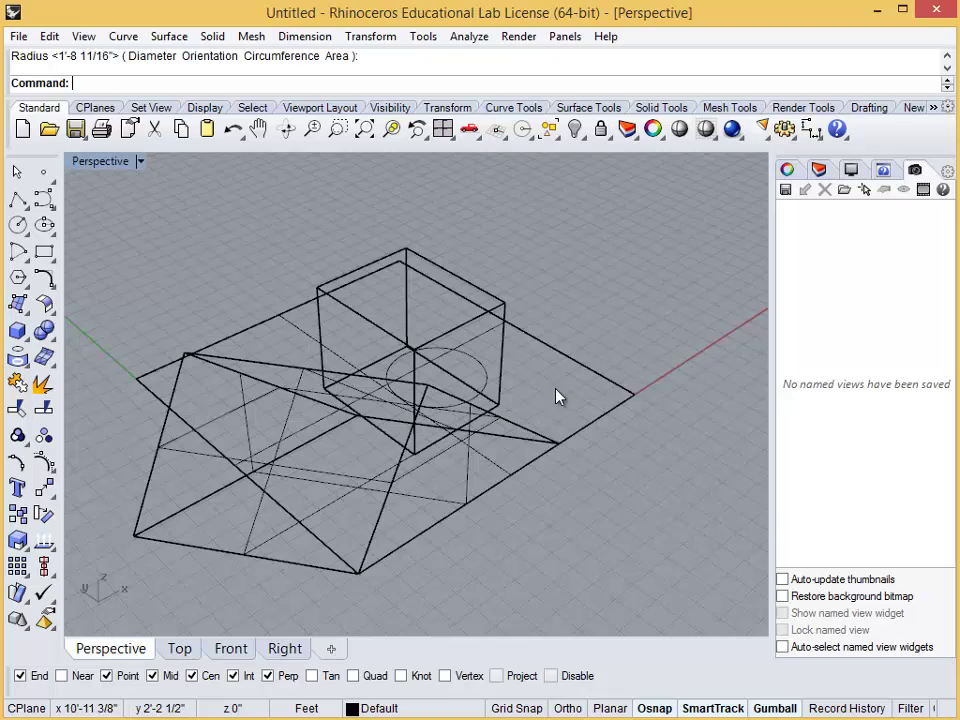
left_click(488, 396)
type("Ex")
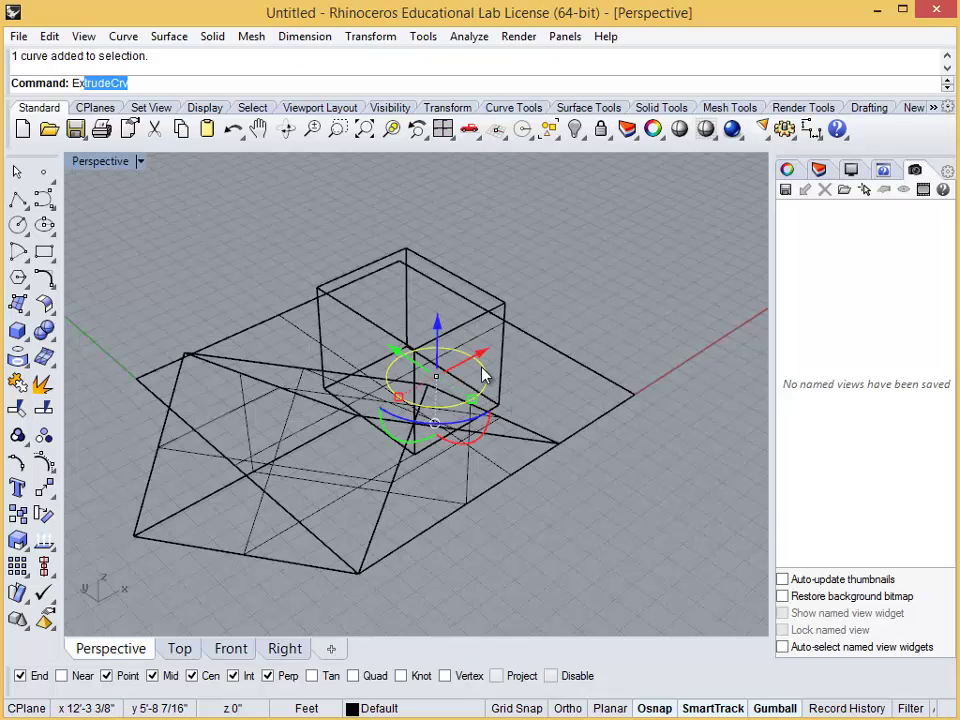
type("trudeS")
key("BackSpace")
key("BackSpace")
key("BackSpace")
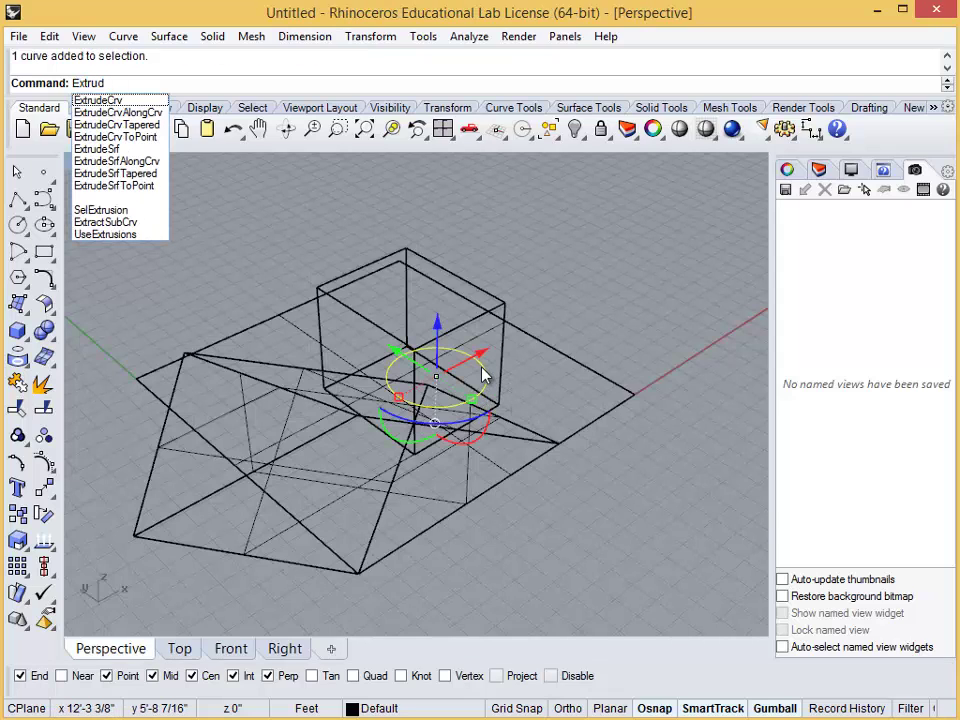
type("eCrvTapered")
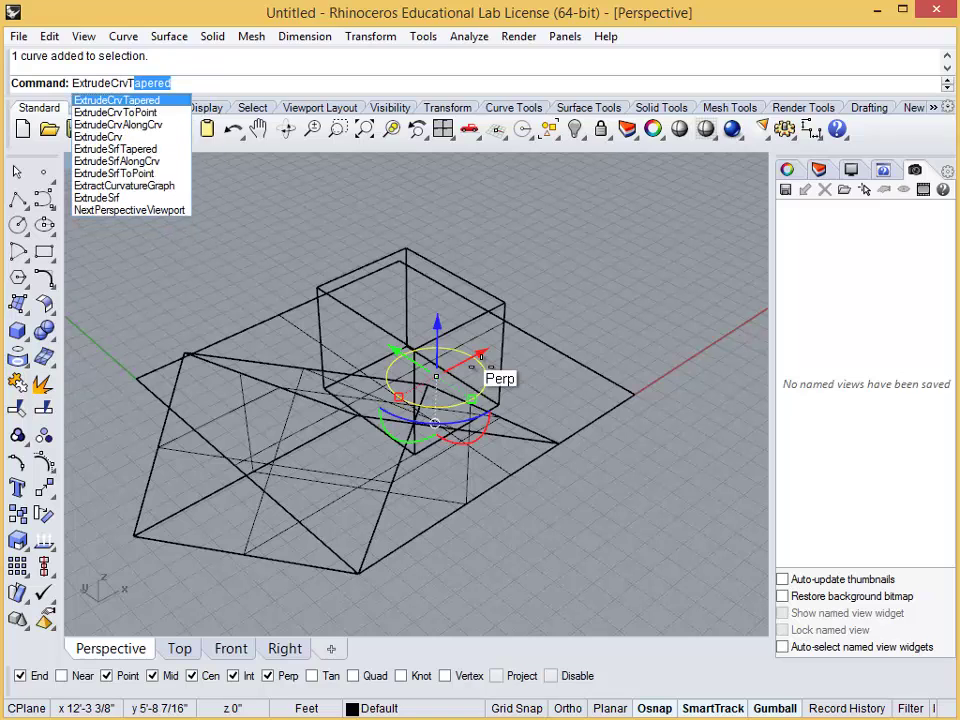
key("Return")
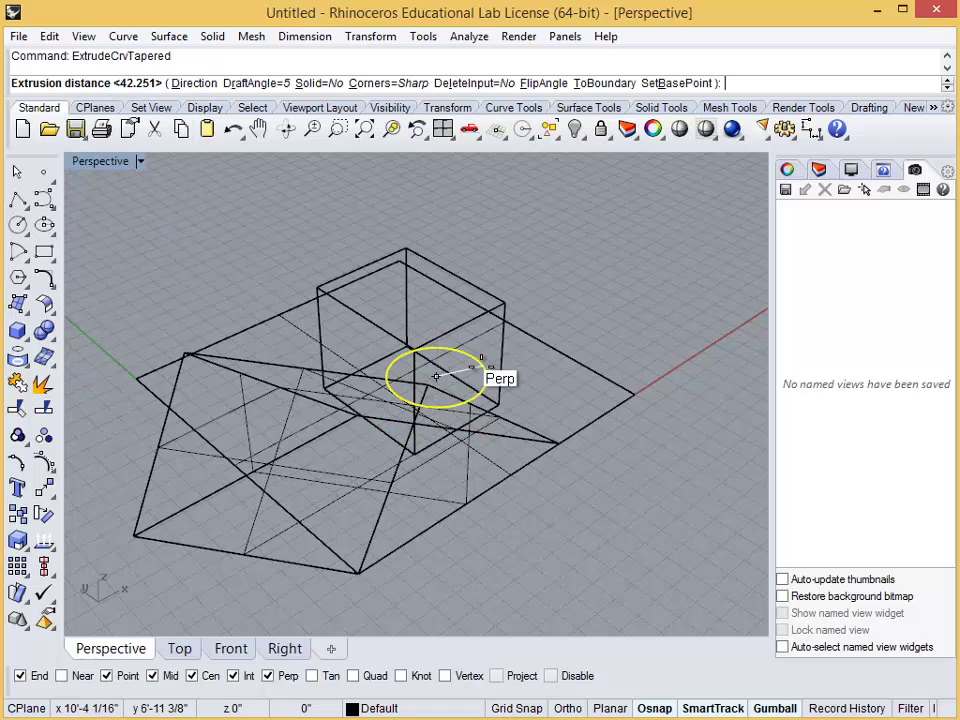
left_click(499, 232)
right_click_drag(510, 316, 642, 373)
key("Escape")
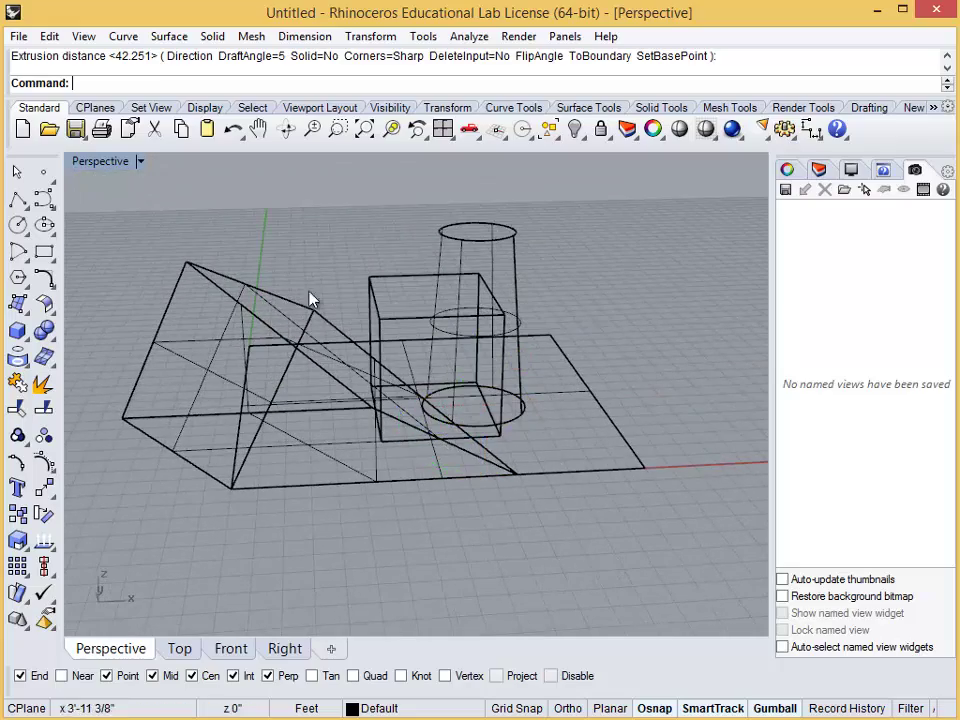
- Show the model in semi-transparent shading and subtract the tapered cylinder from the box with BooleanDifference, deleting the input
key("ctrl+alt+w")
left_click(47, 331)
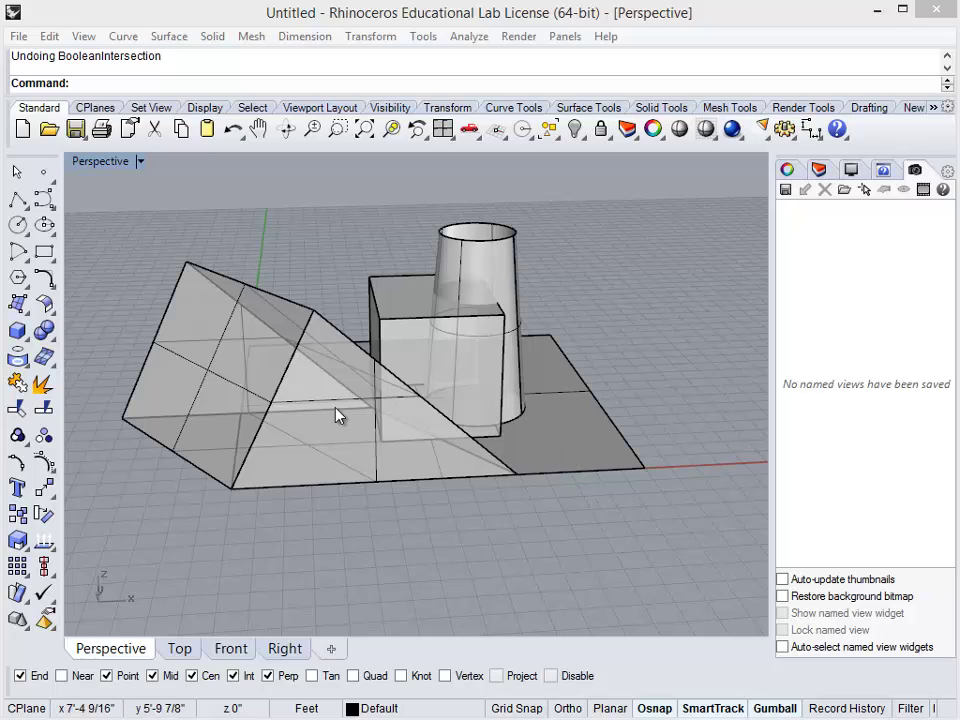
left_click(47, 333)
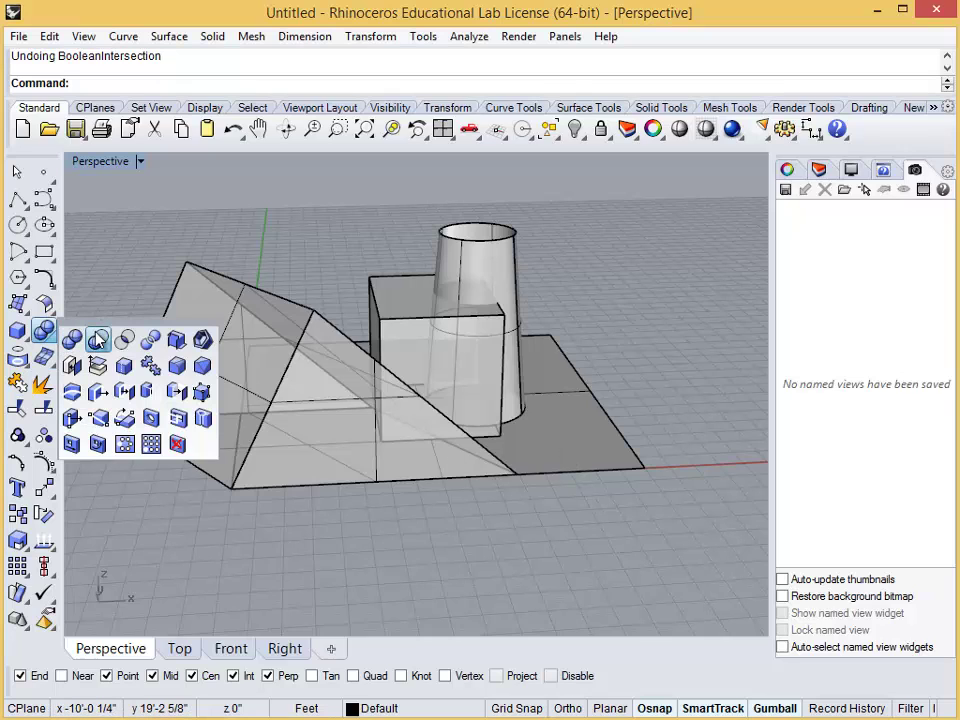
left_click(97, 340)
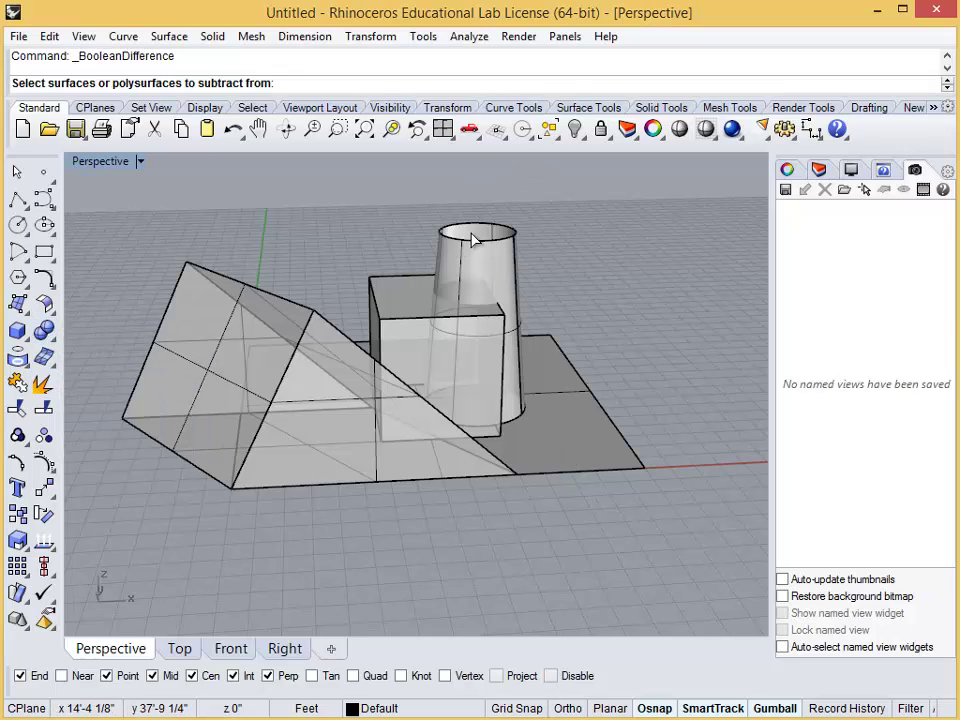
left_click(410, 285)
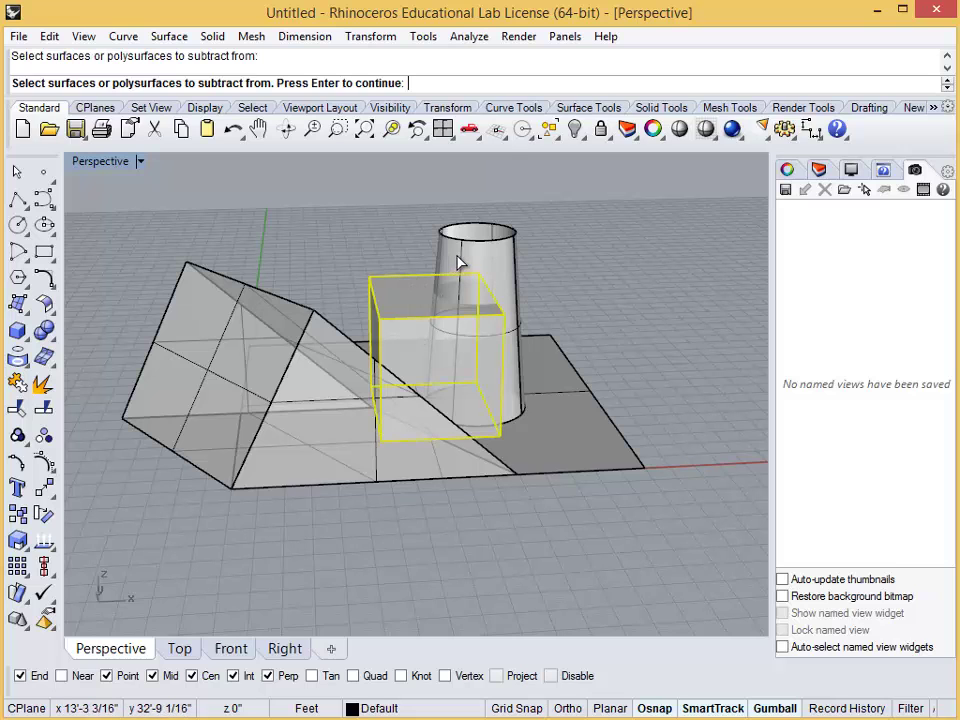
key("Return")
left_click(477, 231)
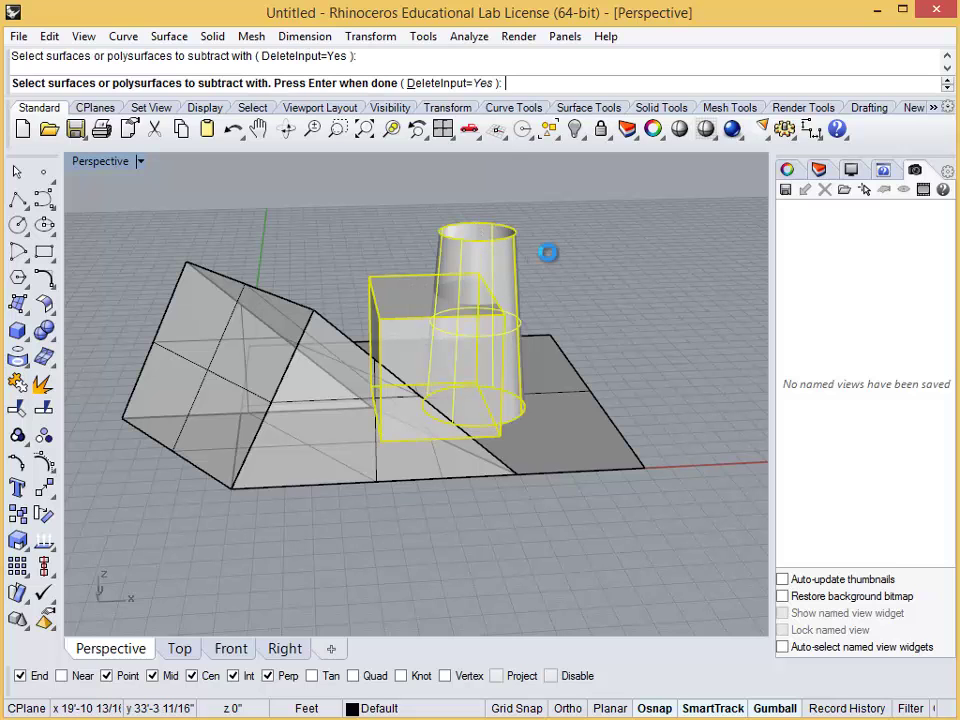
key("Return")
right_click_drag(391, 492, 525, 433)
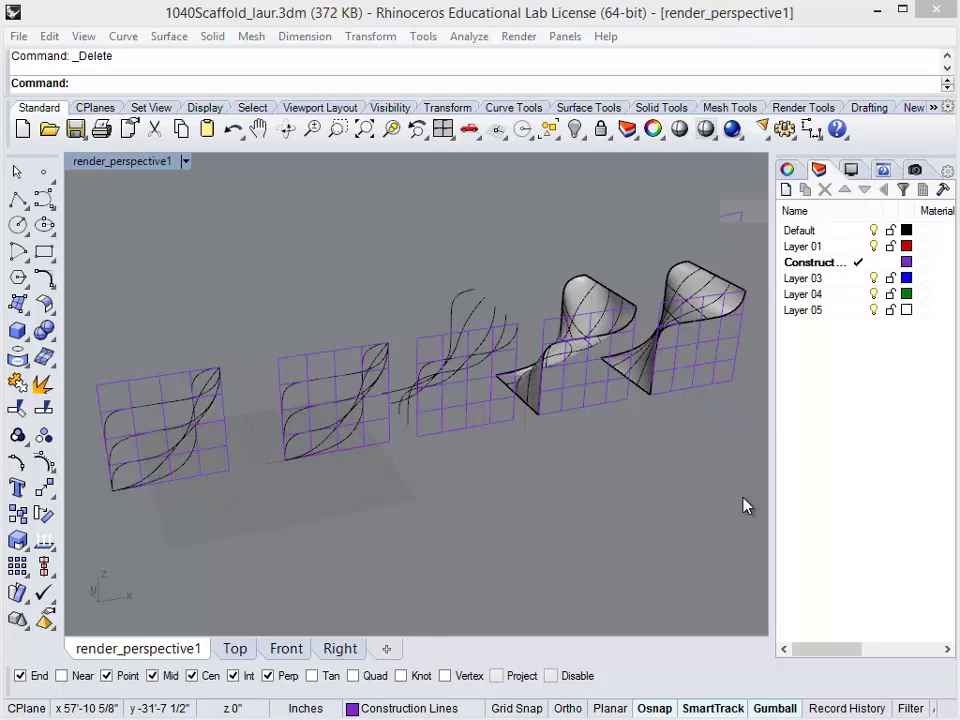
- Hide the existing scaffold grids, curves and surfaces in 1040Scaffold_laur.3dm
right_click_drag(639, 446, 655, 458)
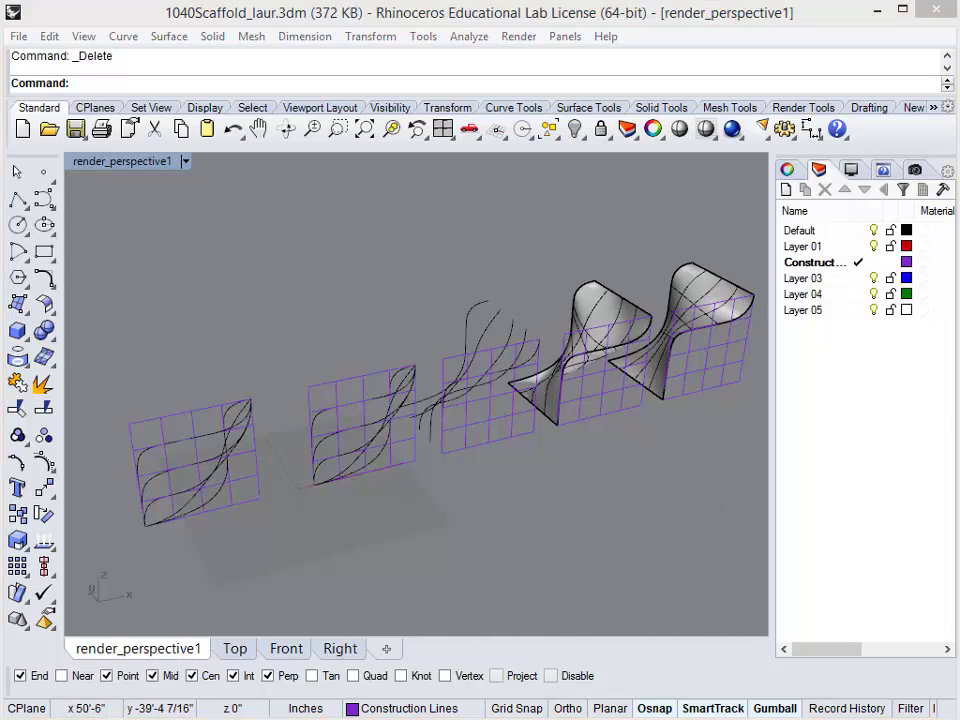
key("ctrl+h")
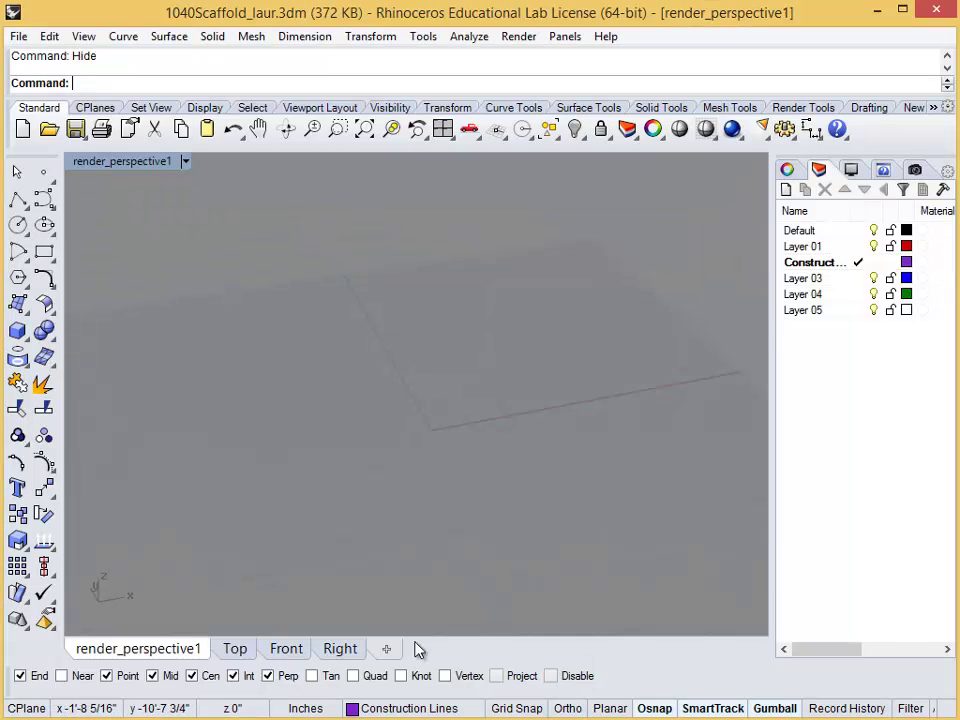
- In the Front view, draw a 16' by 16' rectangle on the Construction Lines layer with its first corner at the origin
left_click(286, 648)
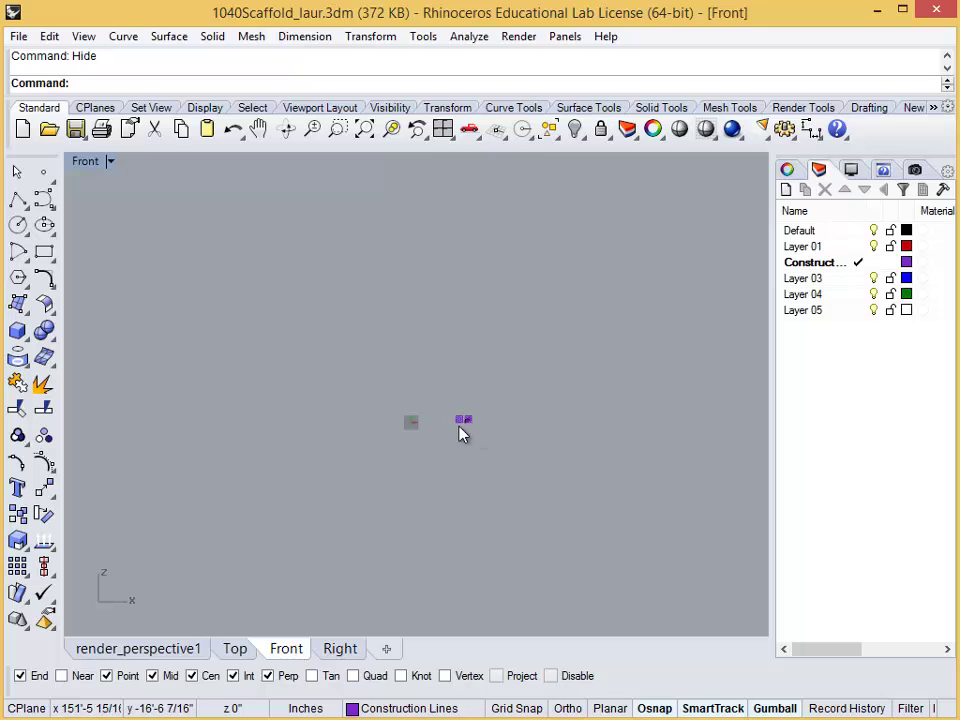
scroll(400, 425, "up", 10)
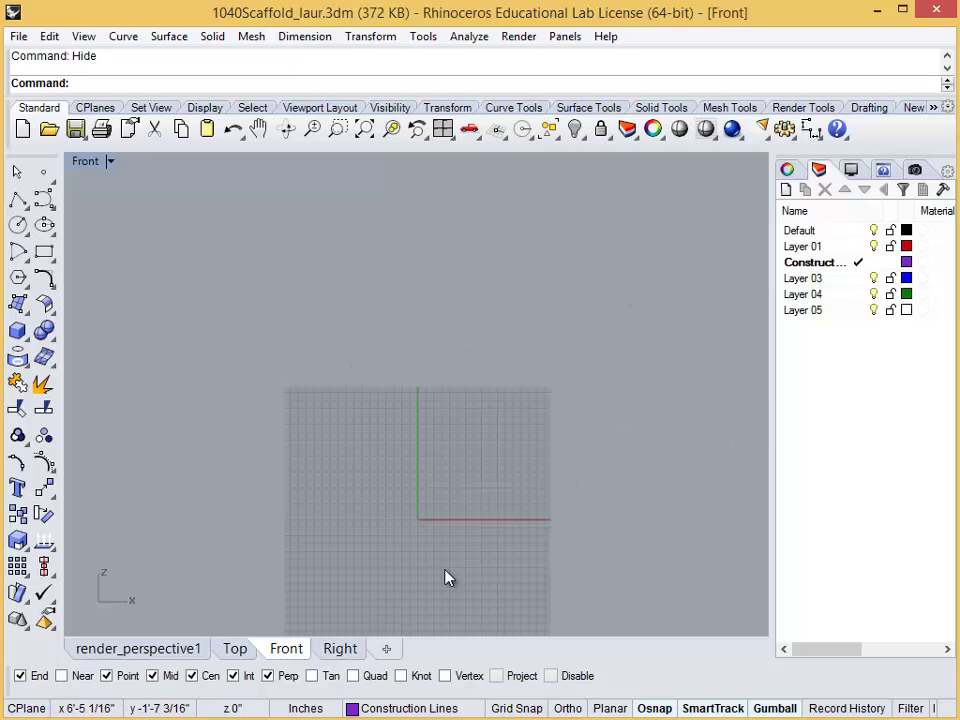
scroll(455, 545, "up", 8)
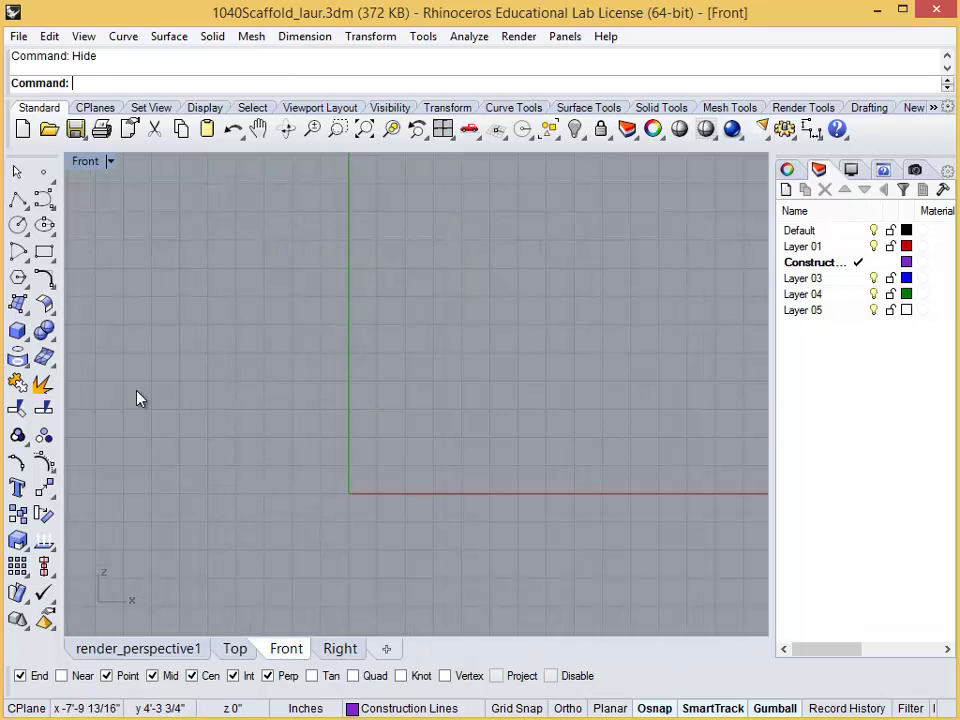
left_click(44, 252)
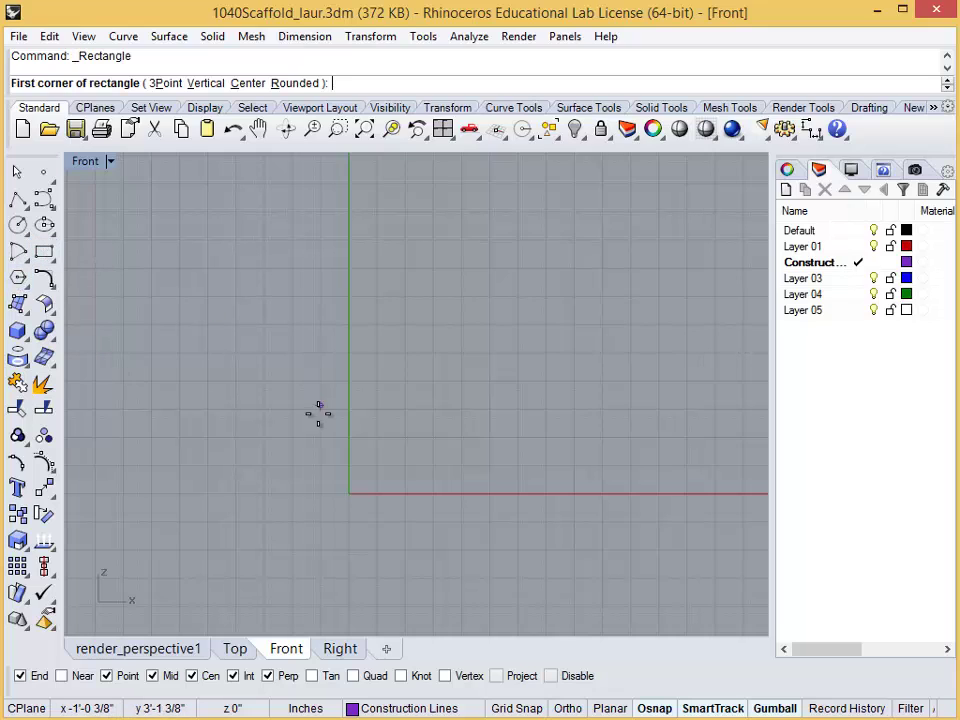
left_click(349, 492)
type("1")
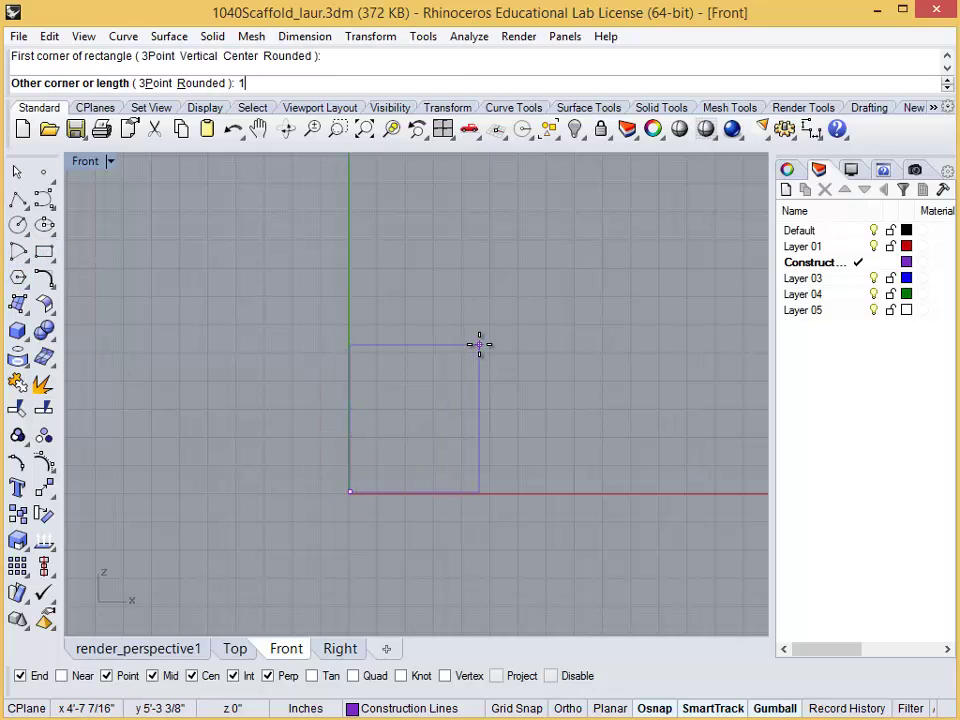
type("6'")
key("Return")
type("1")
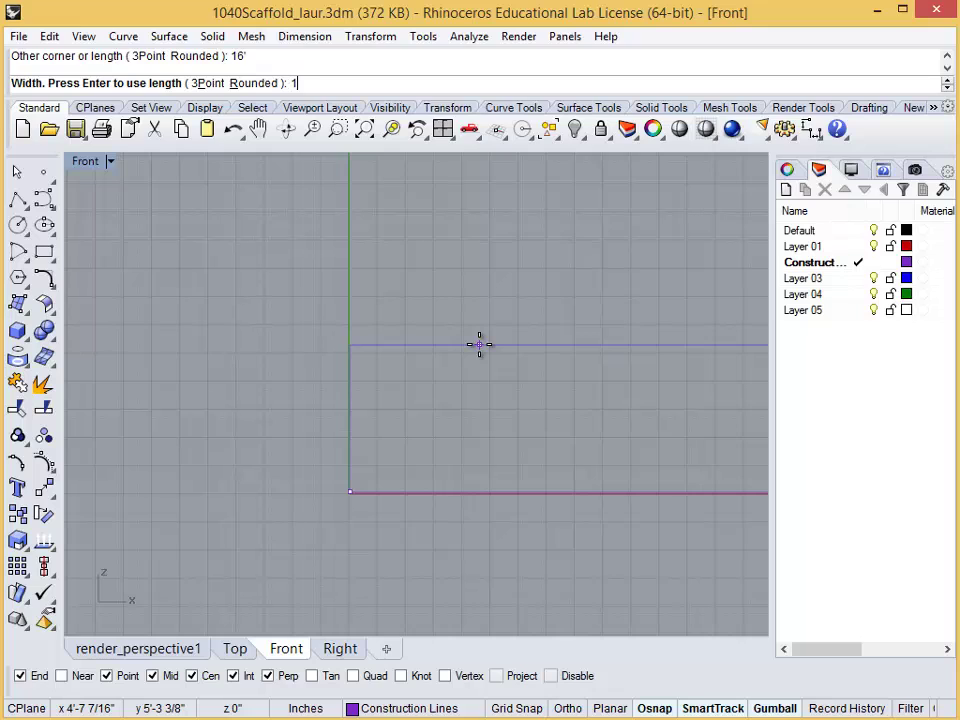
type("6'")
key("Return")
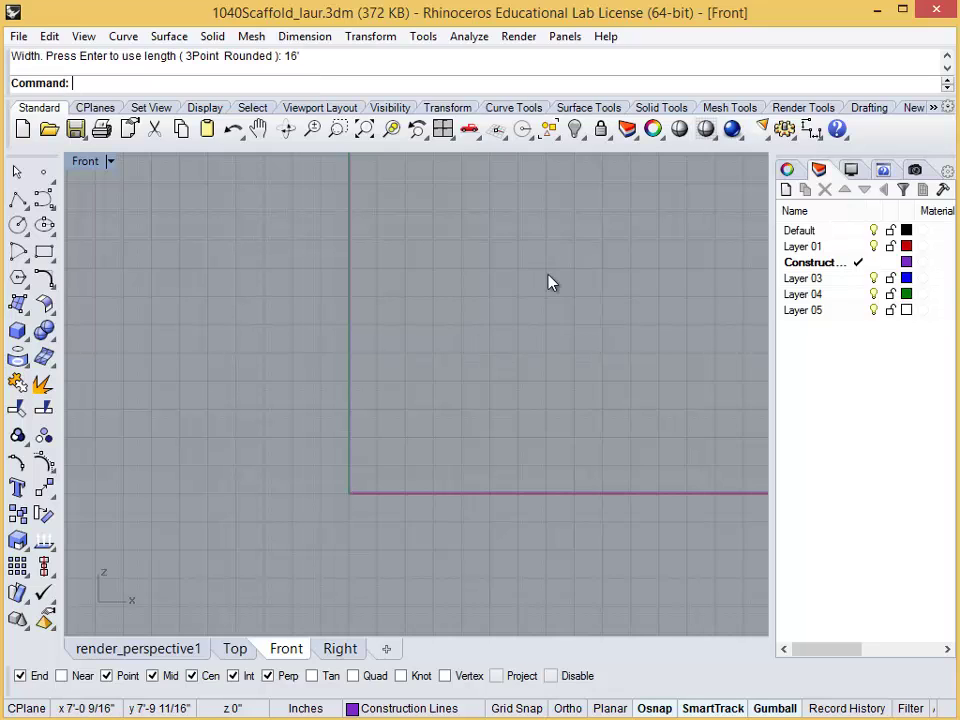
- Divide the 16' rectangle into 16 segments with points, keeping the default seam position
scroll(418, 395, "down", 3)
left_click(522, 201)
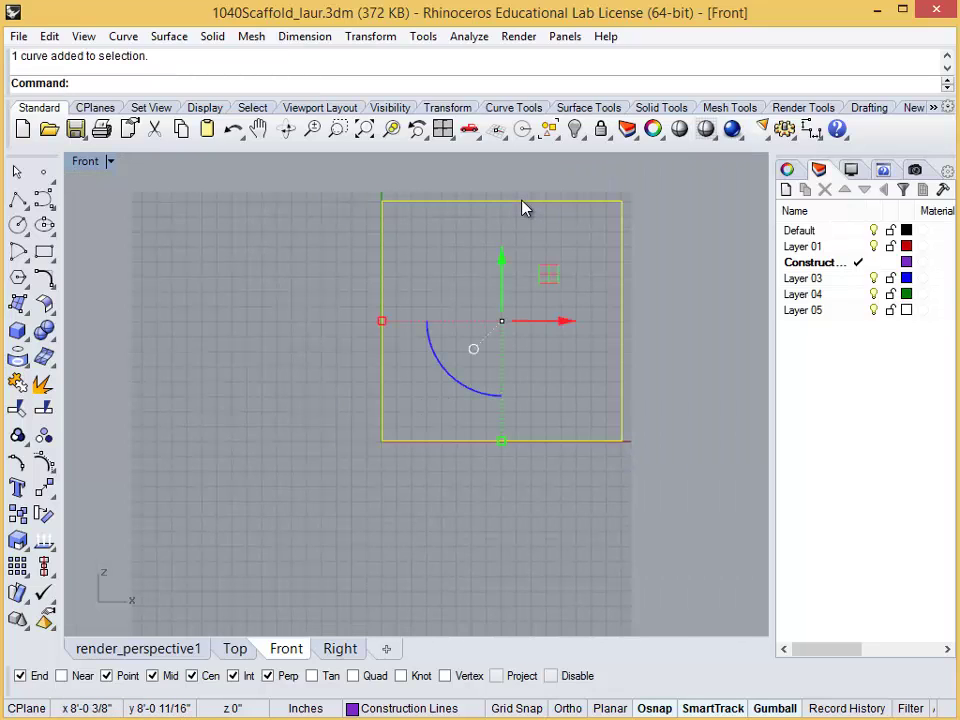
type("Divide")
key("Return")
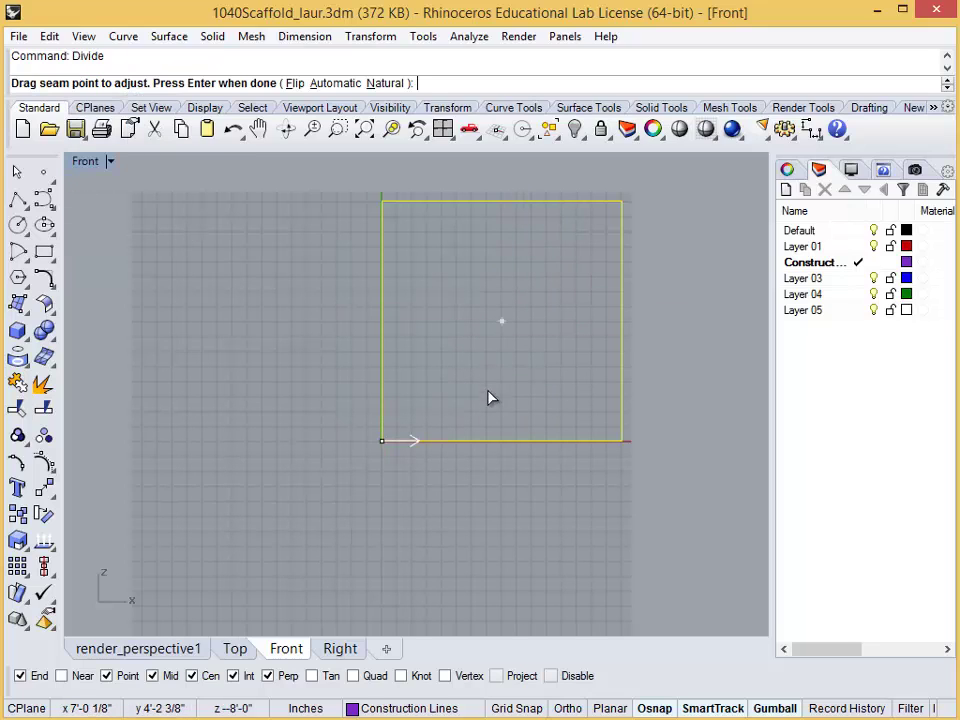
key("Return")
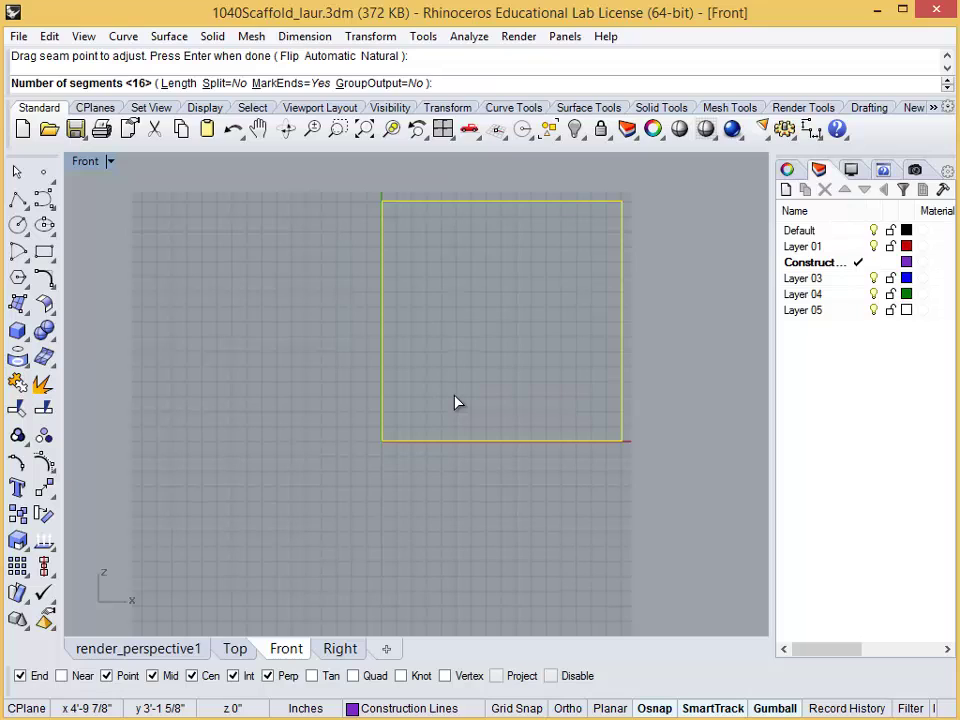
type("16")
key("Return")
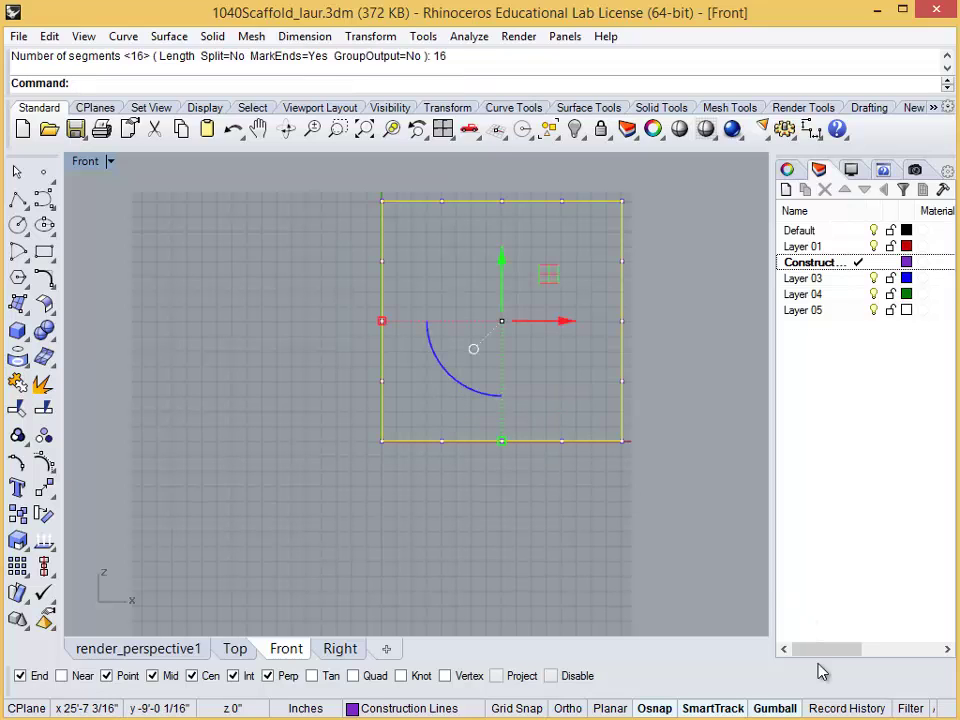
left_click(820, 620)
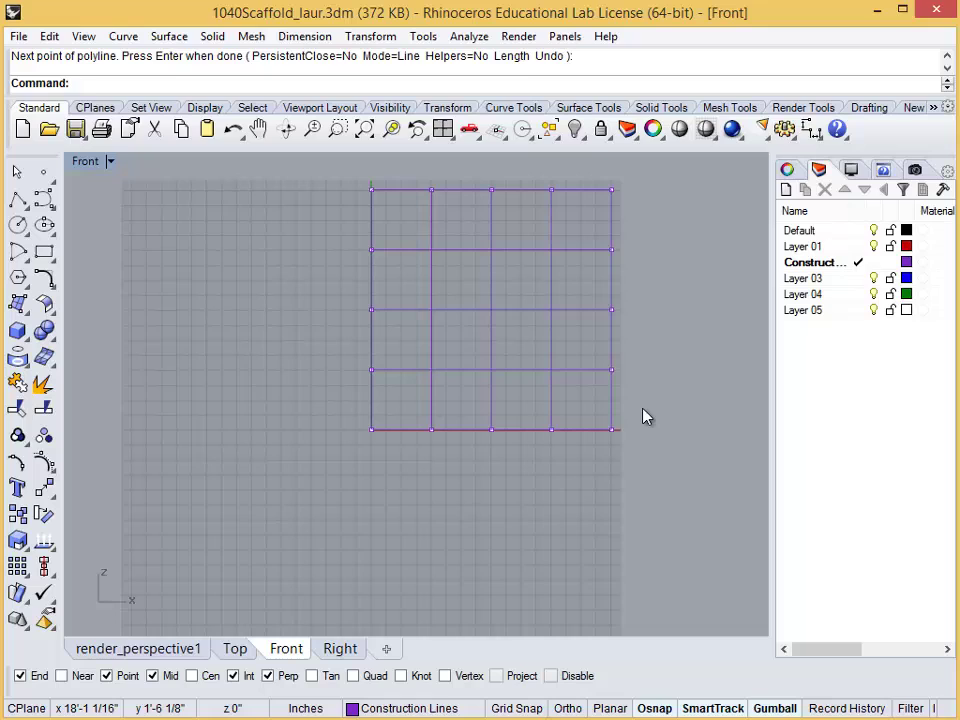
- Select all the division points around the construction grid with SelPt and delete them
type("SelPt")
key("Return")
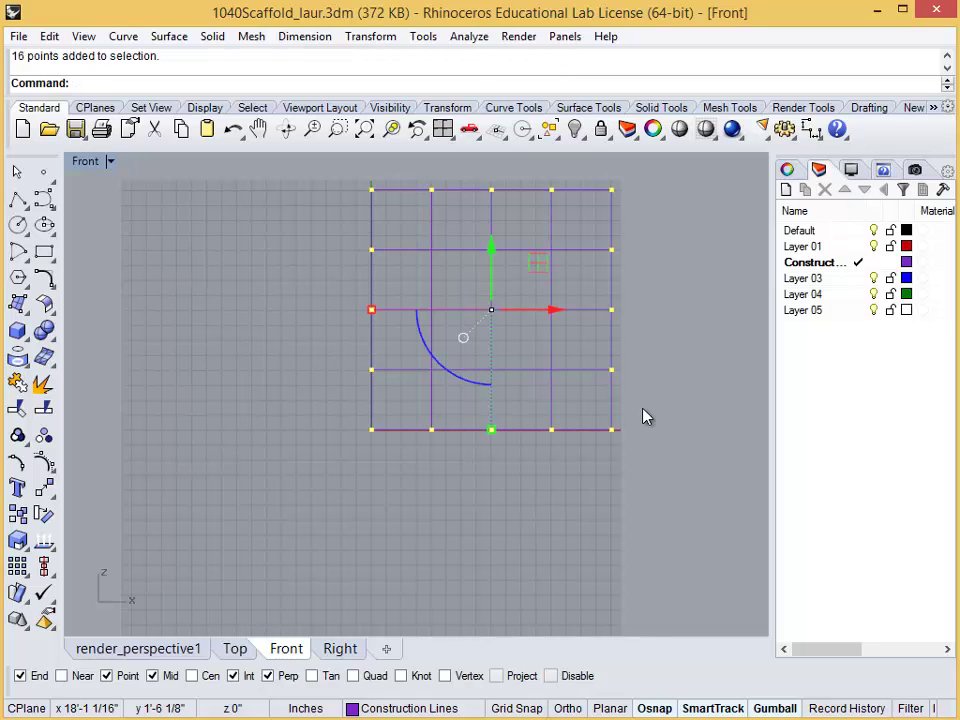
key("Delete")
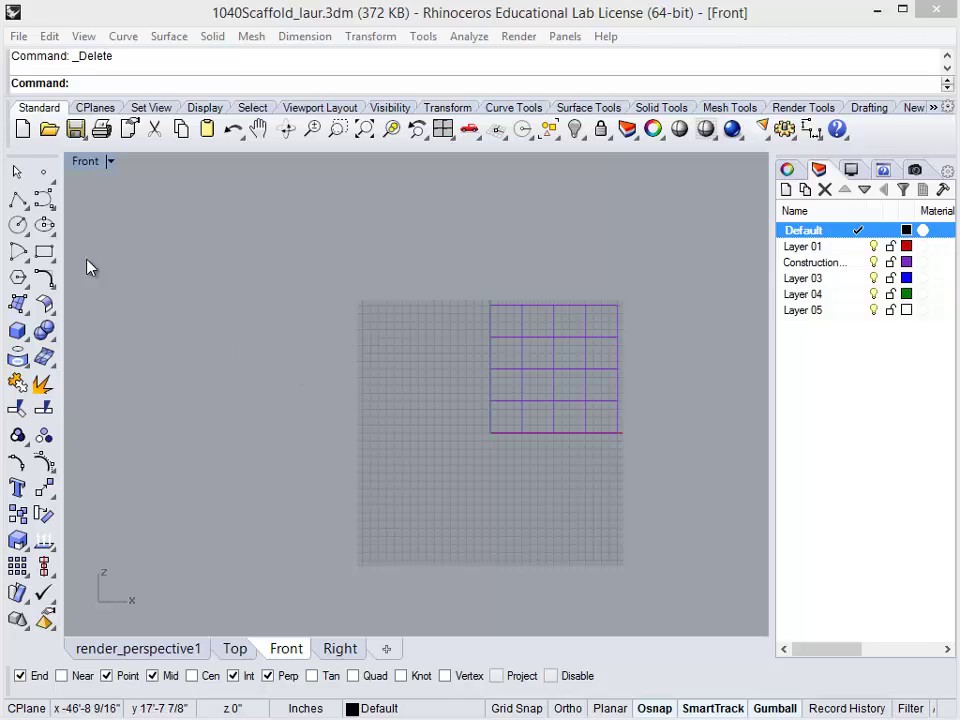
- Draw a degree-3 control point curve from the grid's origin corner to its opposite corner, snapping to (4',4'), (8',0), (12',8') and (12',16')
left_click(44, 200)
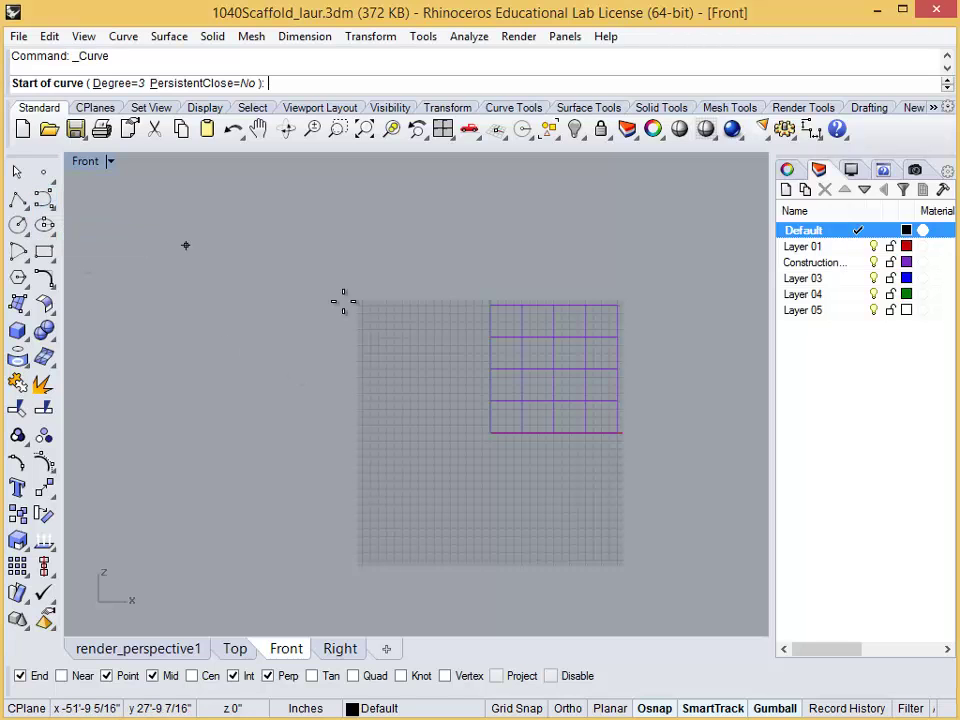
scroll(553, 366, "up", 3)
left_click(433, 486)
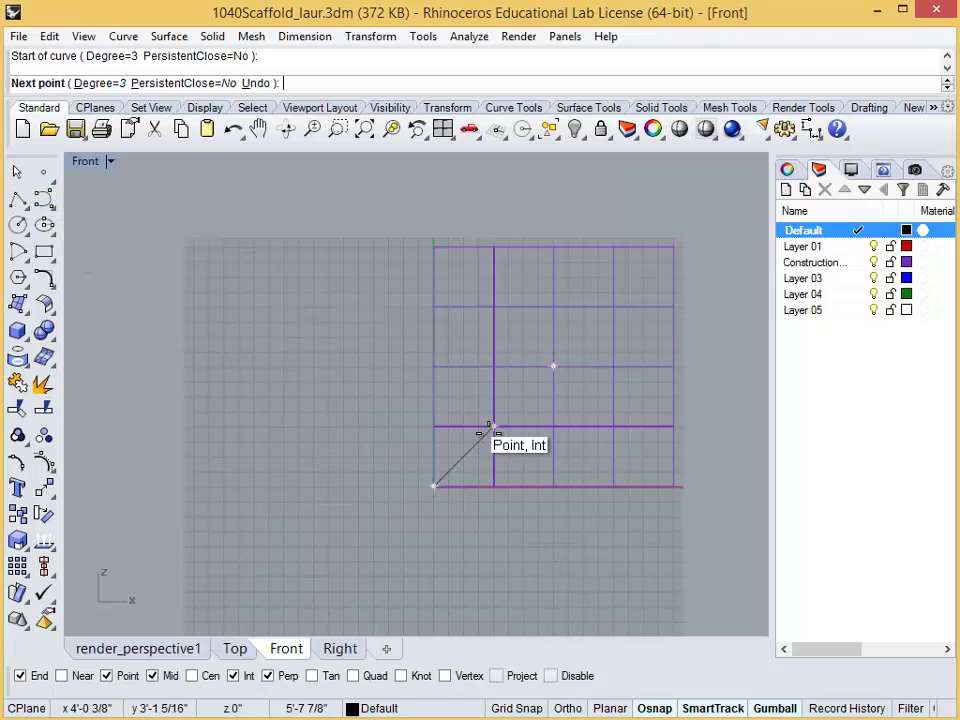
left_click(493, 427)
left_click(553, 486)
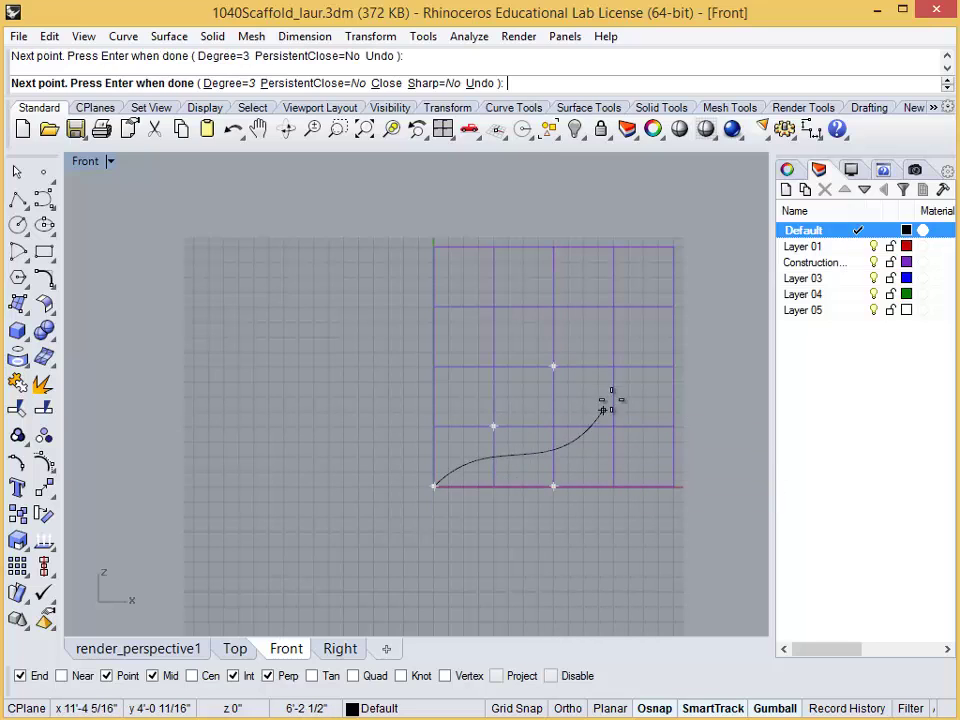
left_click(613, 366)
scroll(633, 321, "down", 1)
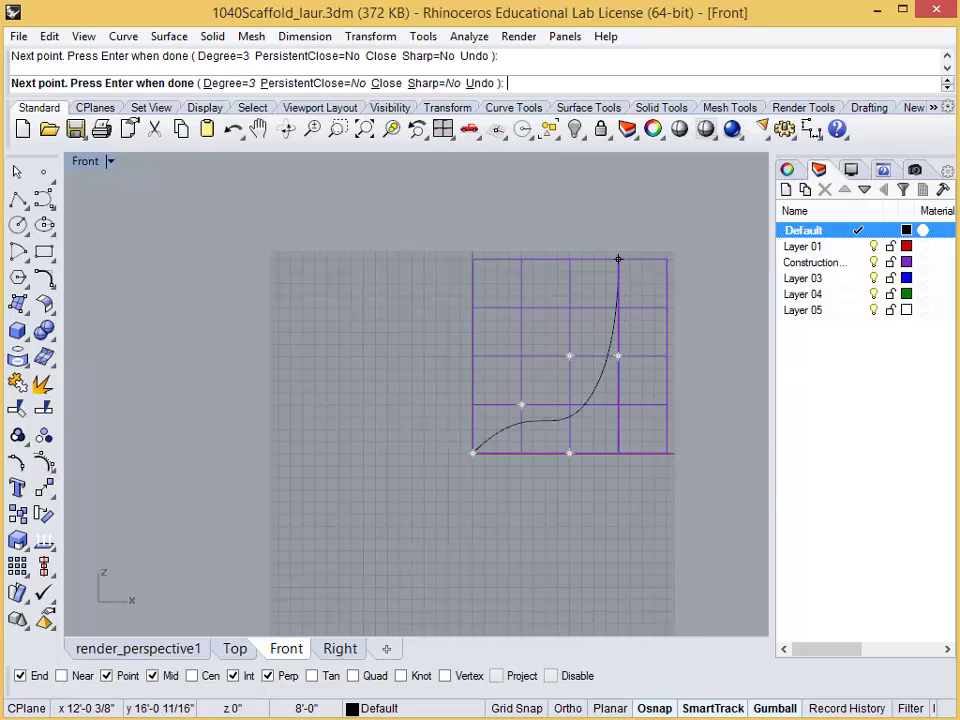
left_click(618, 259)
left_click(663, 259)
key("Return")
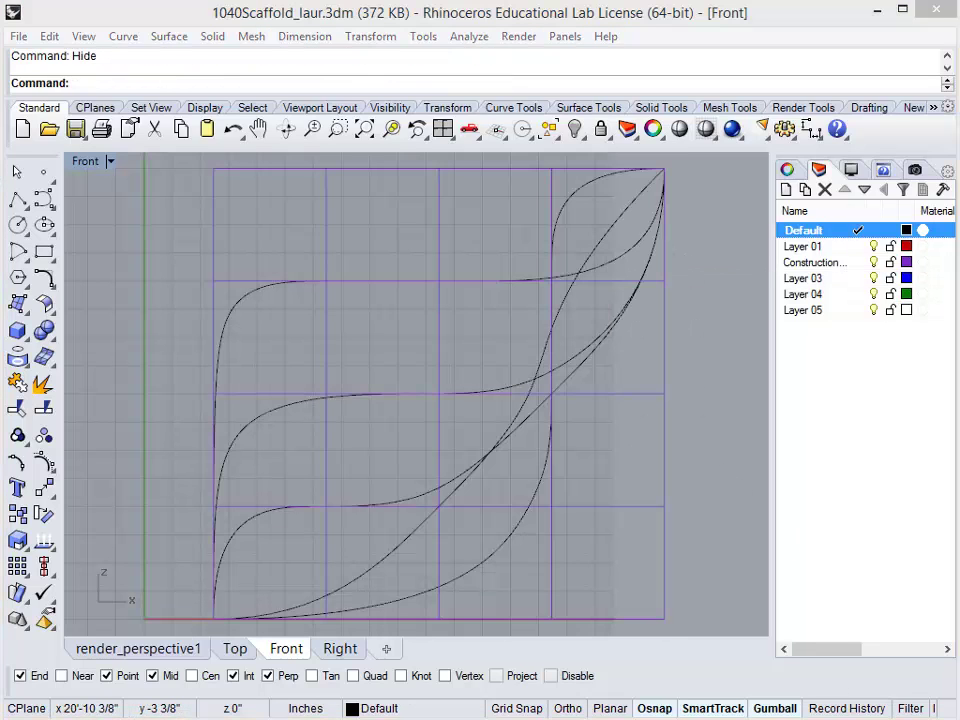
- In the perspective view, move the curve that flattens at the grid's mid-height 4' back, perpendicular to the grid plane
left_click(165, 650)
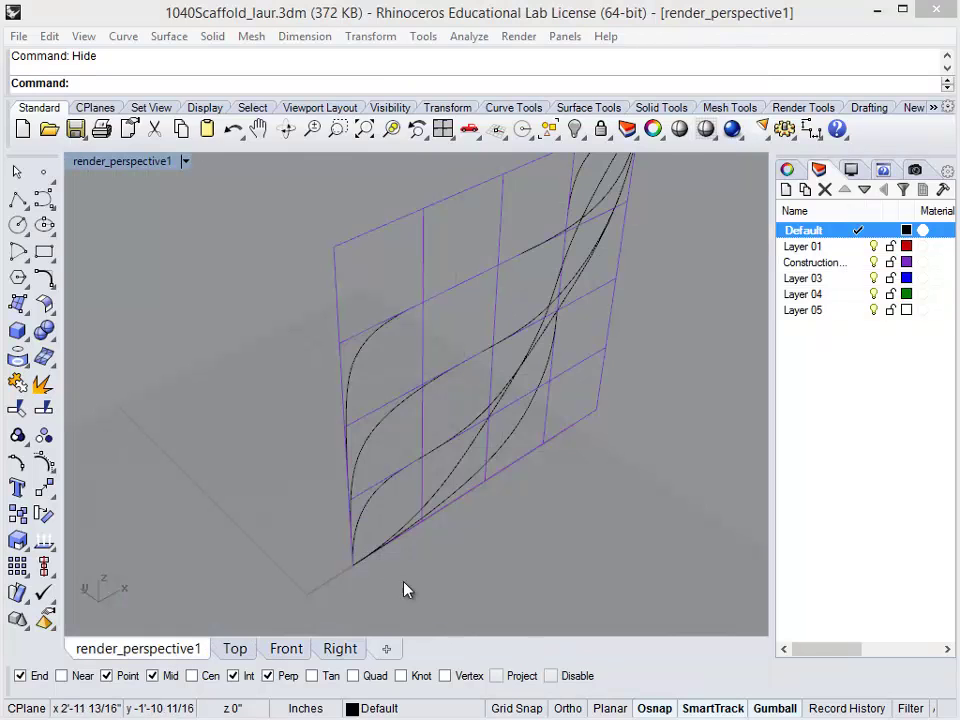
left_click(367, 457)
type("Move")
key("Return")
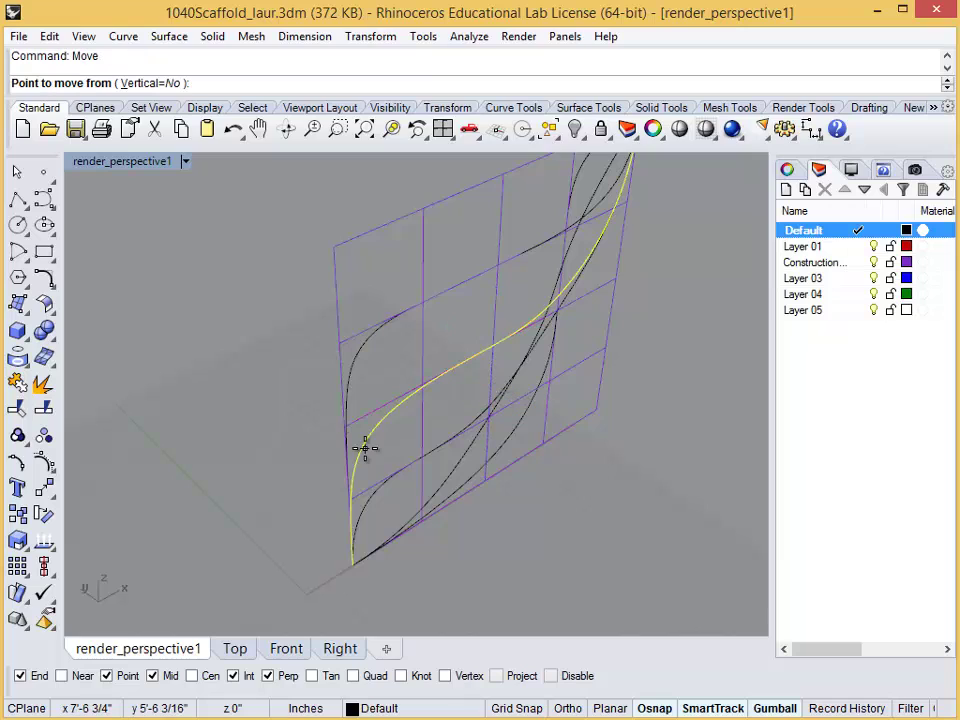
left_click(350, 565)
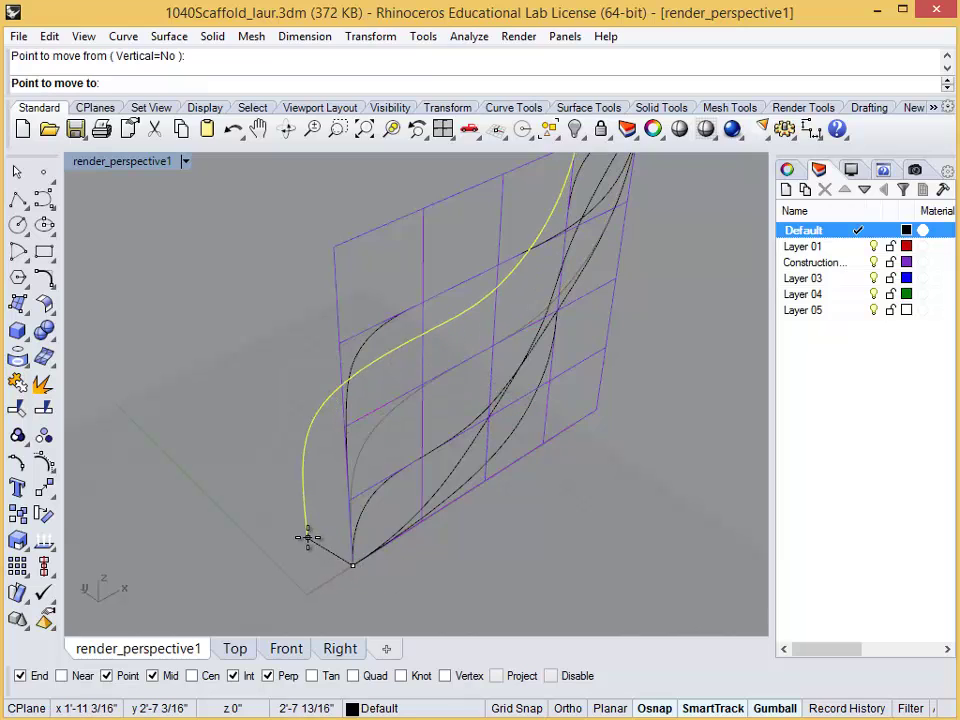
type("4'")
key("Return")
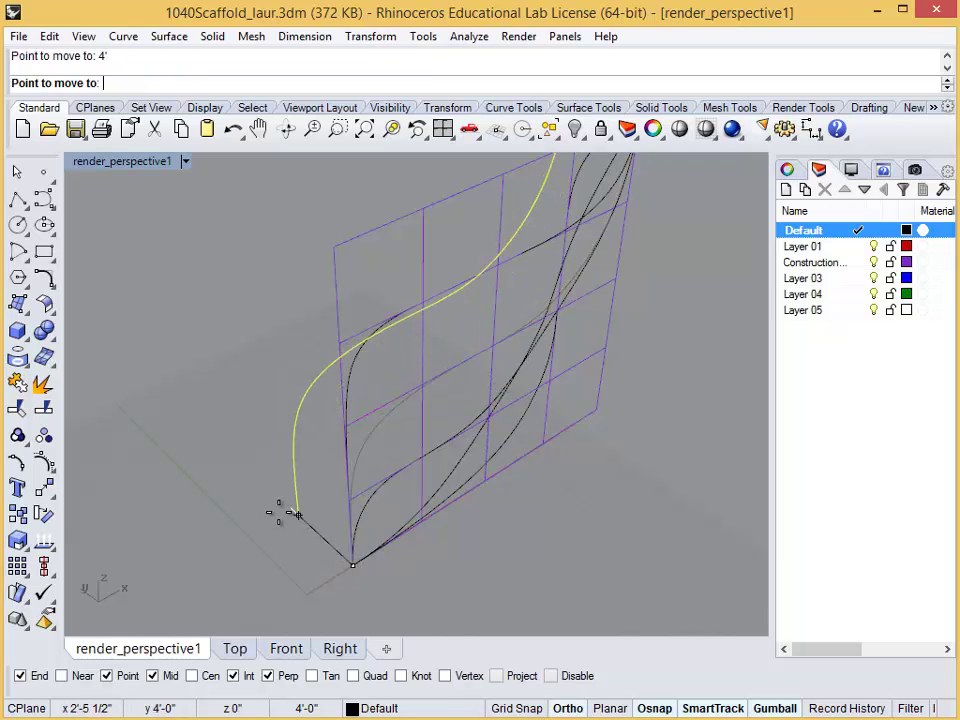
left_click(279, 519)
- Try to move the curve that flattens at the grid's third horizontal division 8' back from the grid's base corner
left_click(356, 381)
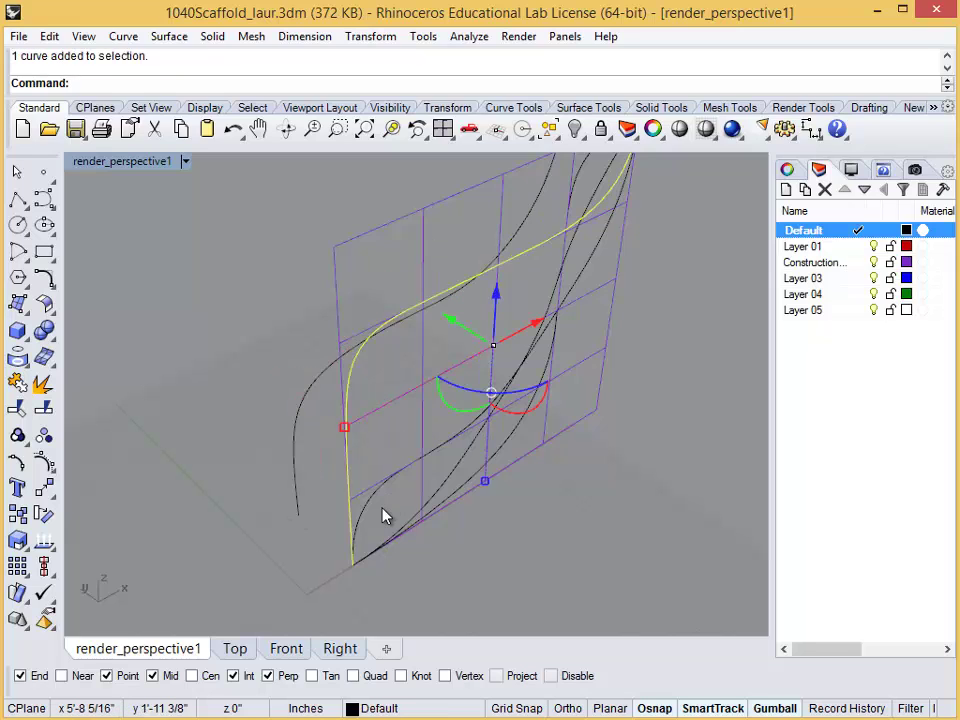
key("Return")
left_click(342, 561)
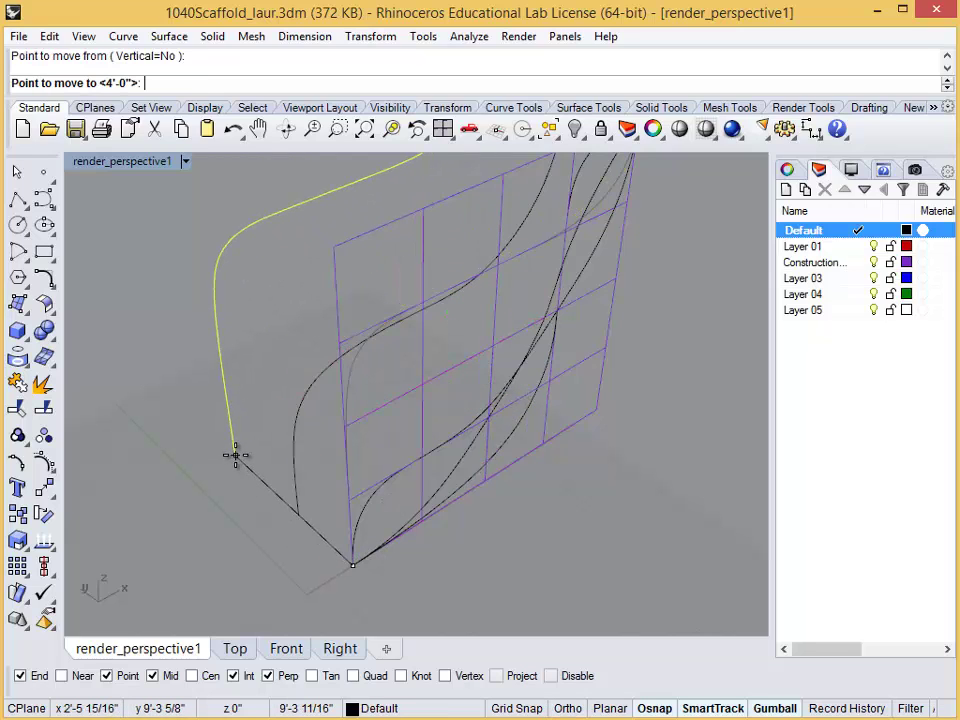
type("8'")
key("Return")
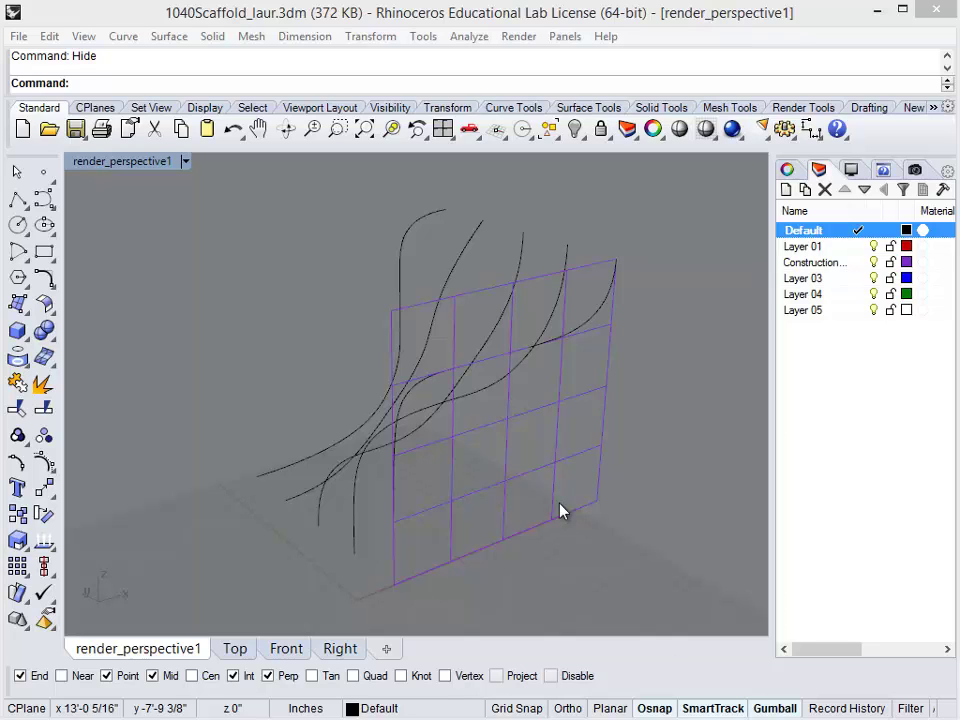
- Loft the five section curves in order, starting at the grid plane, with Normal style and Do not simplify
right_click_drag(542, 495, 643, 527)
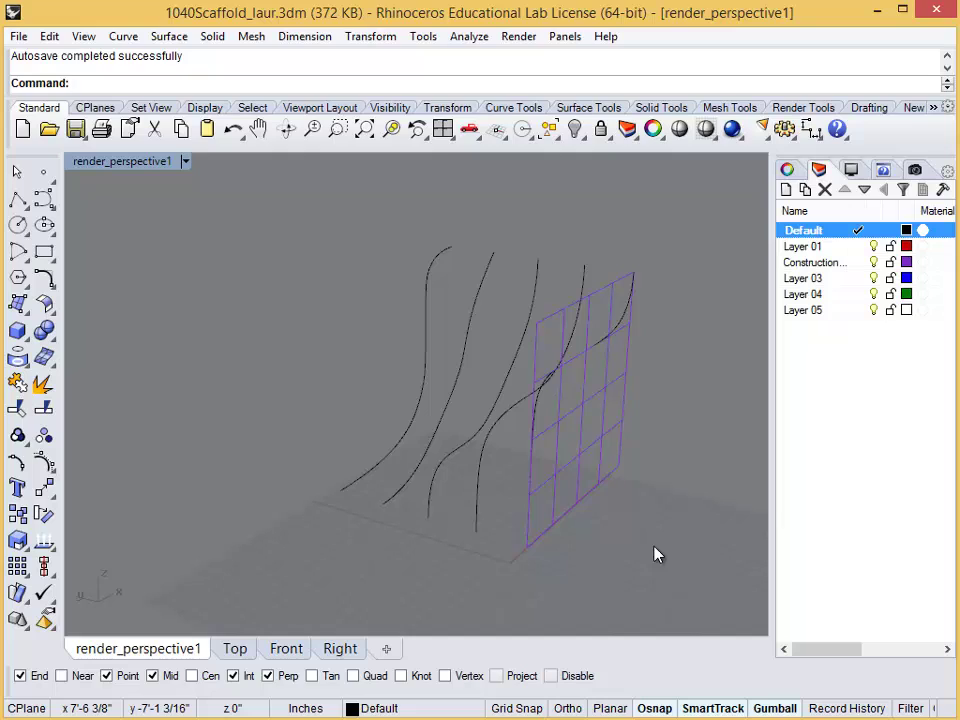
type("lo")
key("Return")
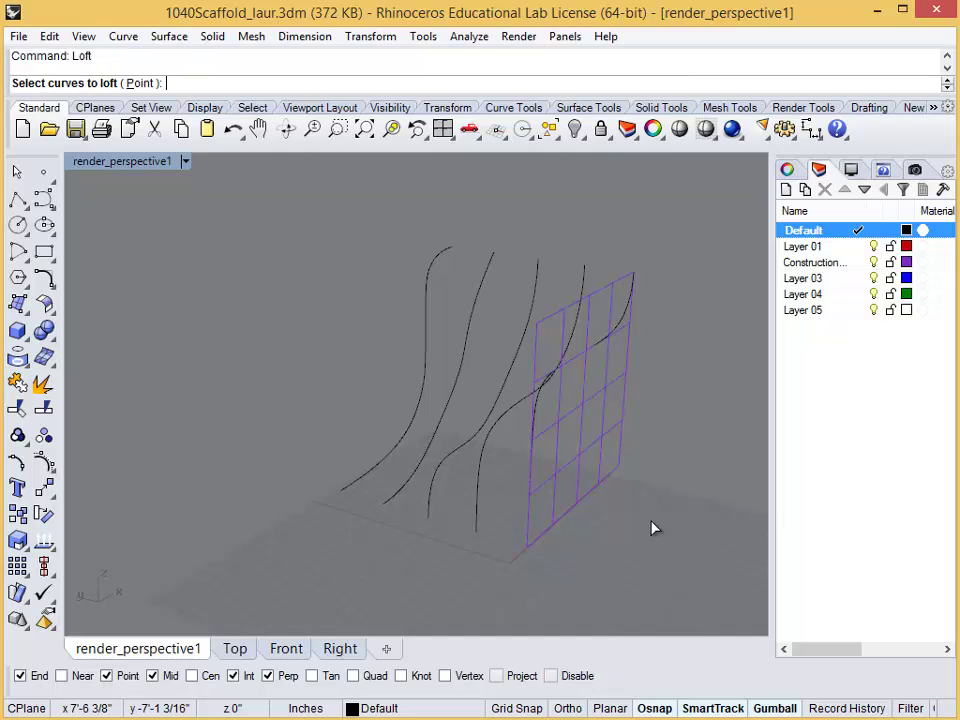
left_click(625, 312)
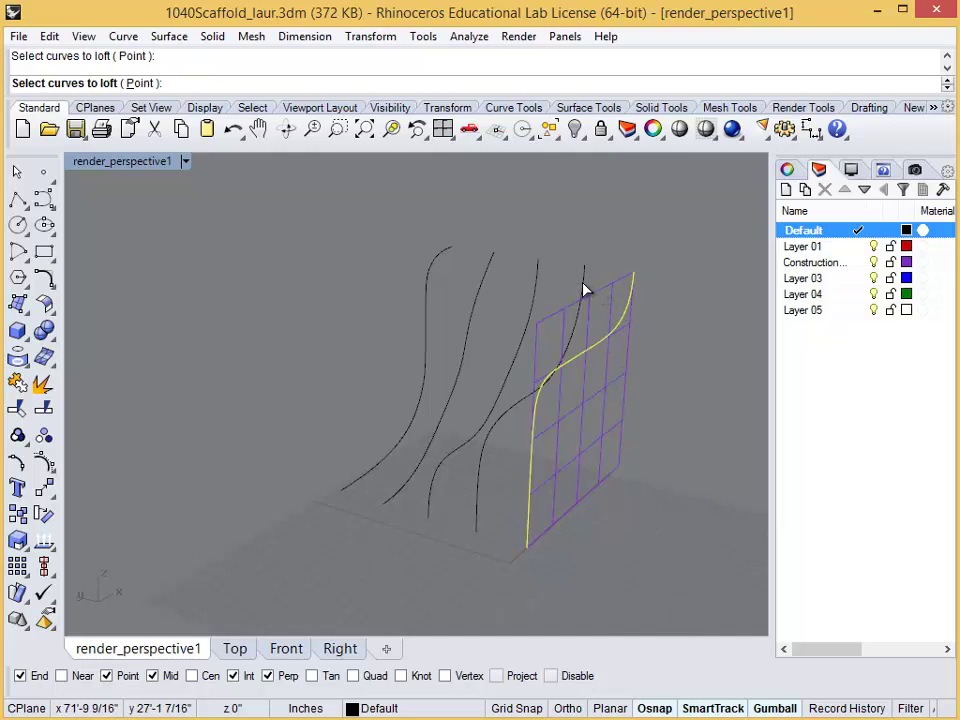
left_click(583, 290)
left_click(537, 283)
left_click(478, 280)
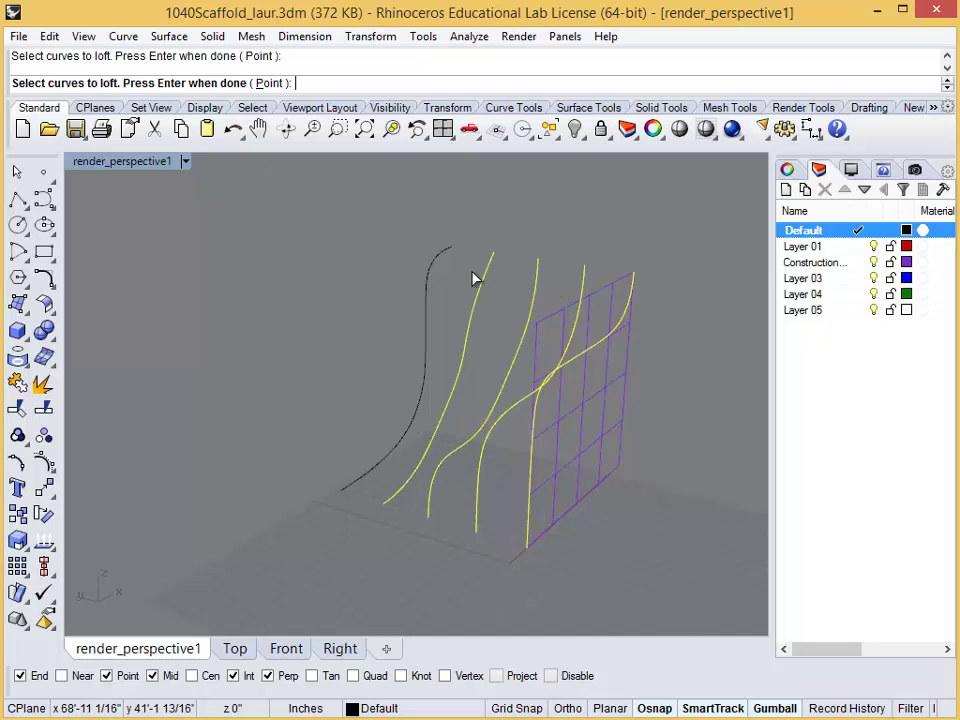
left_click(436, 266)
key("Return")
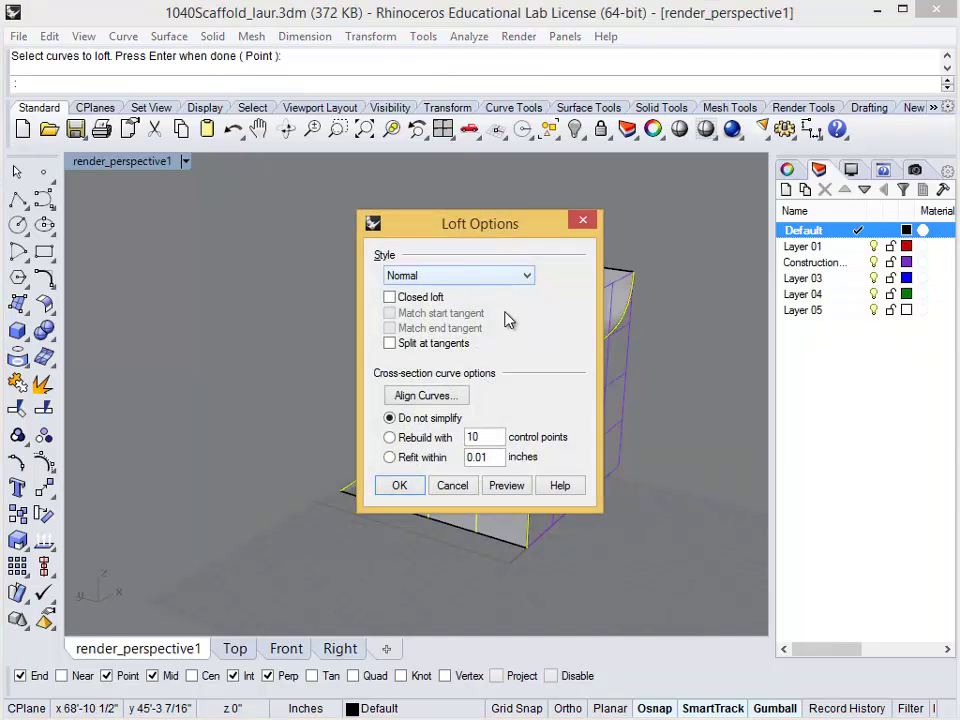
left_click(399, 486)
- Hide the lofted surface, leaving the section curves and construction grid in view
right_click_drag(478, 458, 391, 366)
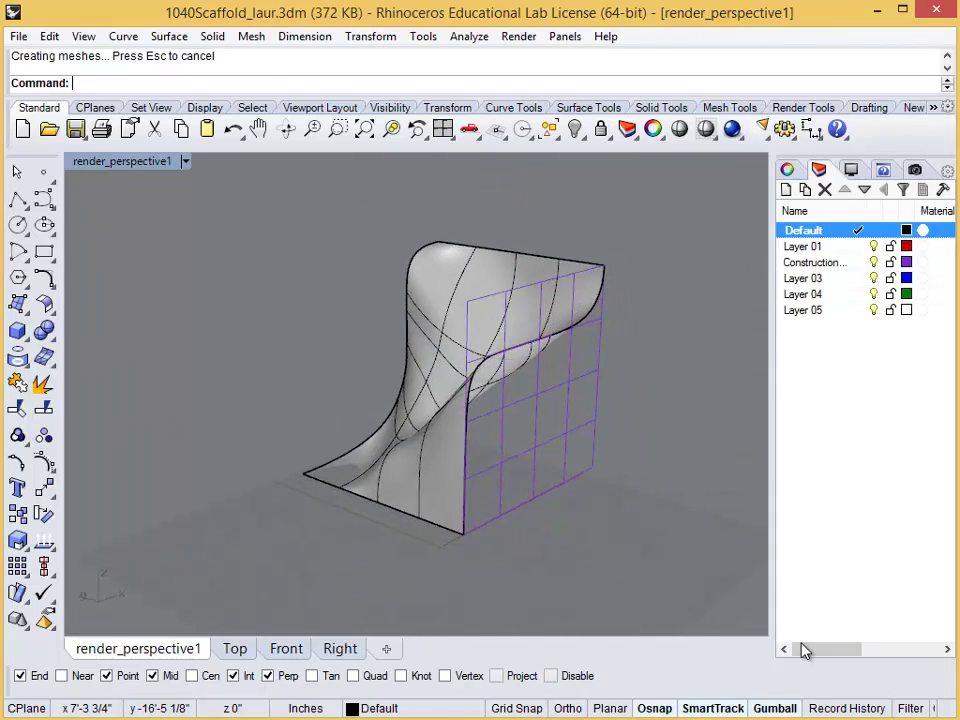
key("ctrl+h")
right_click_drag(470, 360, 548, 406)
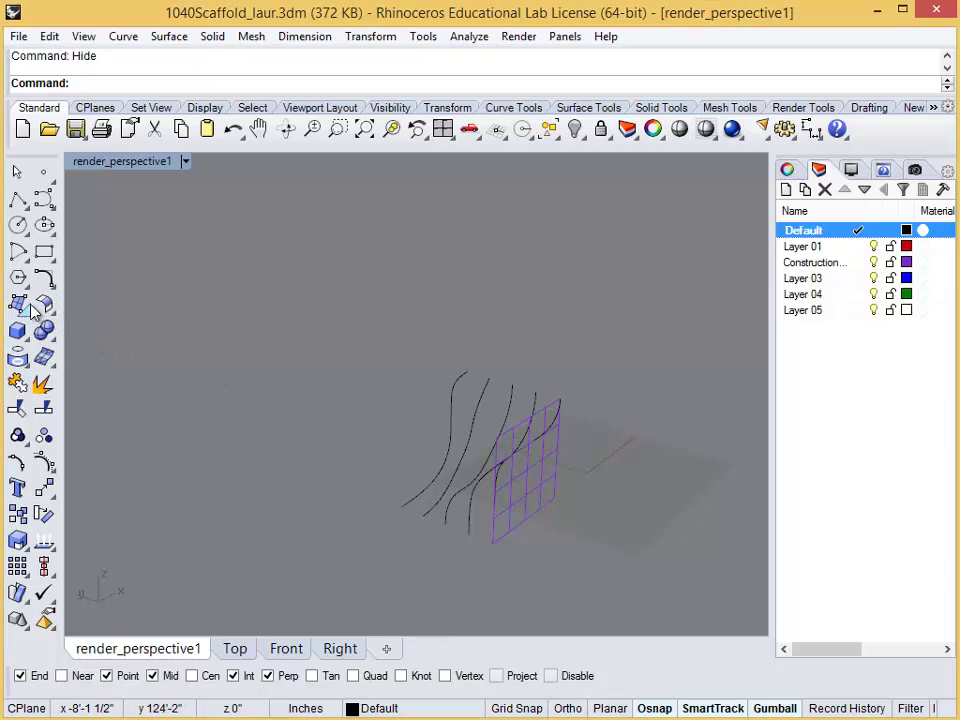
- Draw an interpolated curve through the upper endpoints of the five section curves, finishing at the grid's top corner
left_click(50, 205)
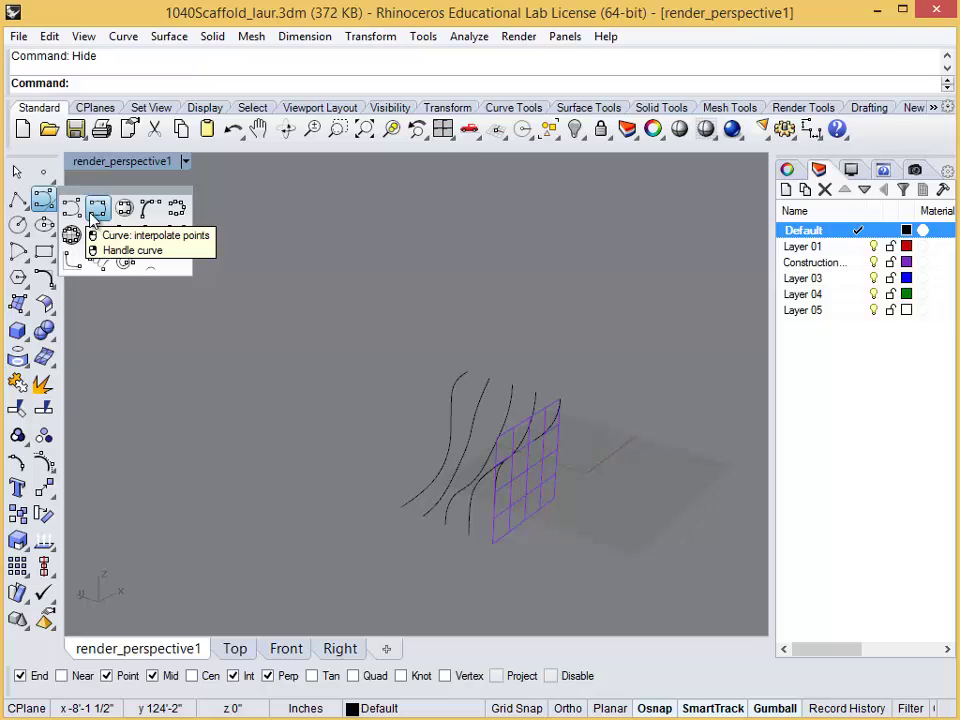
left_click(93, 212)
scroll(321, 347, "up", 2)
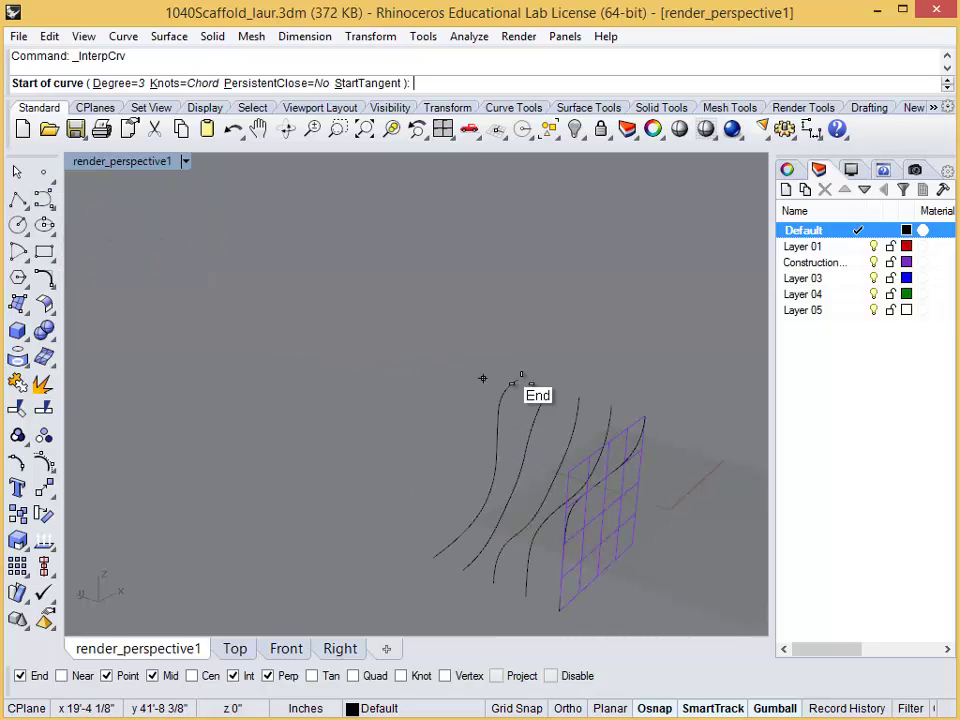
left_click(516, 380)
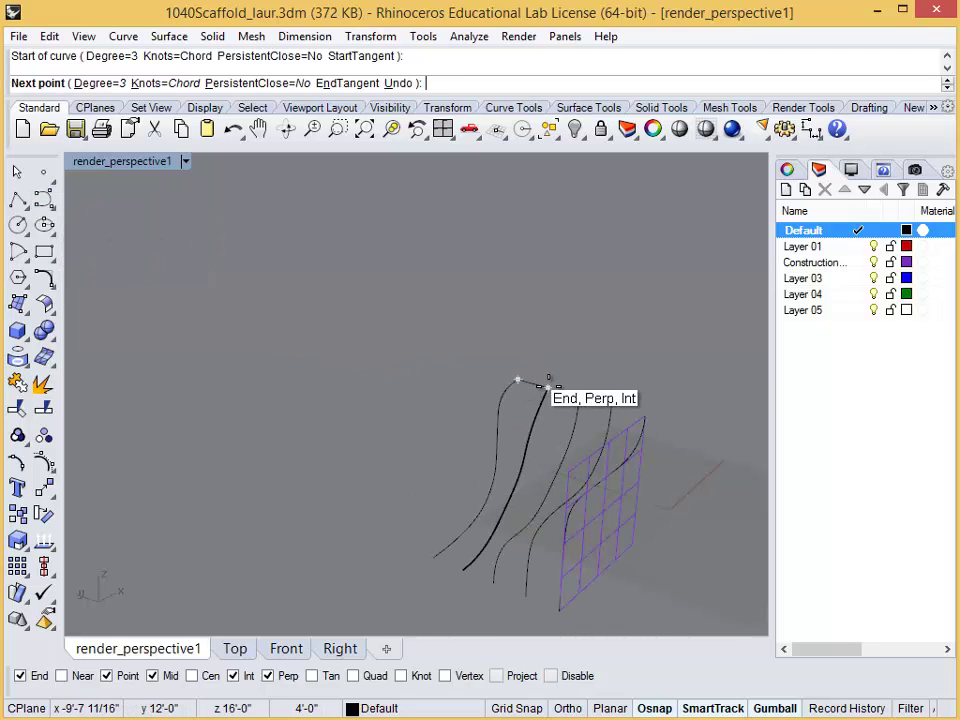
left_click(547, 387)
left_click(579, 397)
left_click(611, 405)
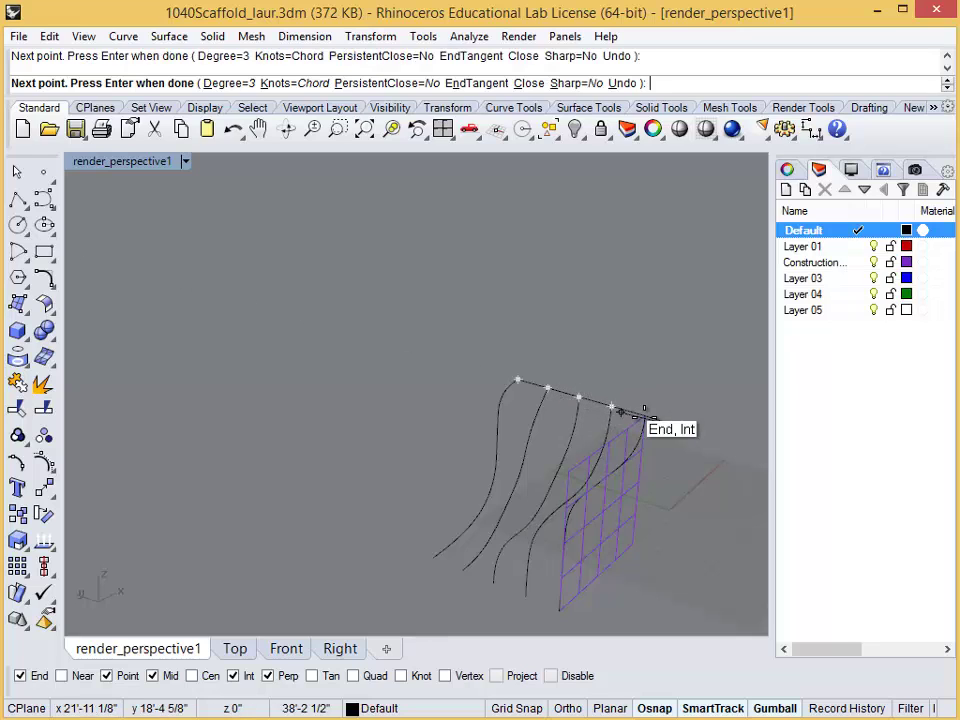
left_click(653, 415)
key("Return")
- Draw an interpolated curve through the lower endpoints of the five section curves, finishing at the grid's base corner
key("Return")
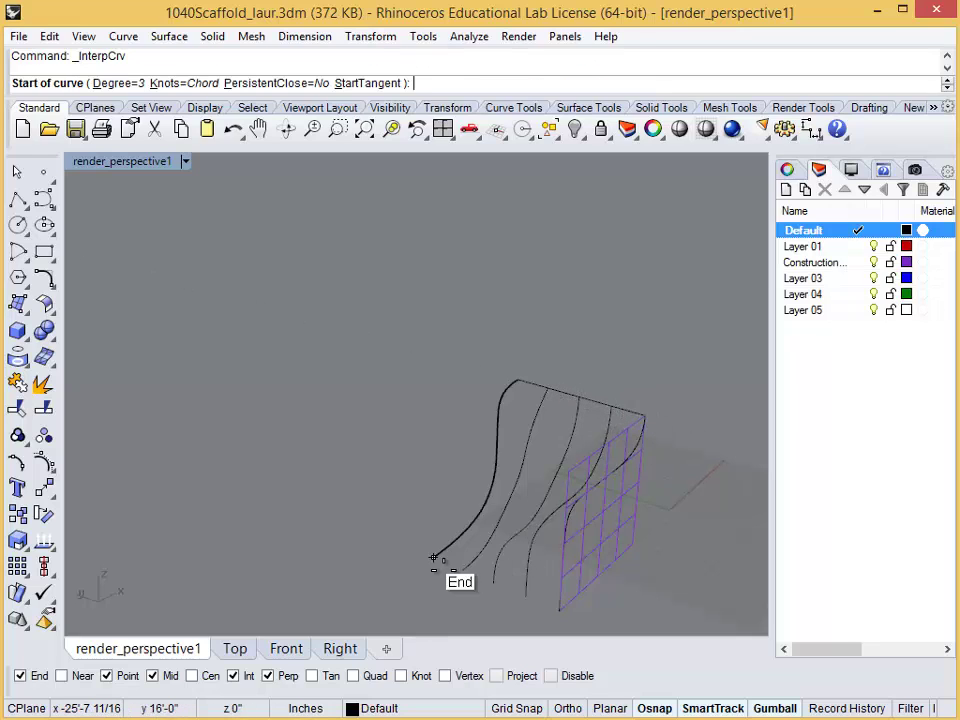
left_click(433, 557)
left_click(460, 571)
left_click(493, 583)
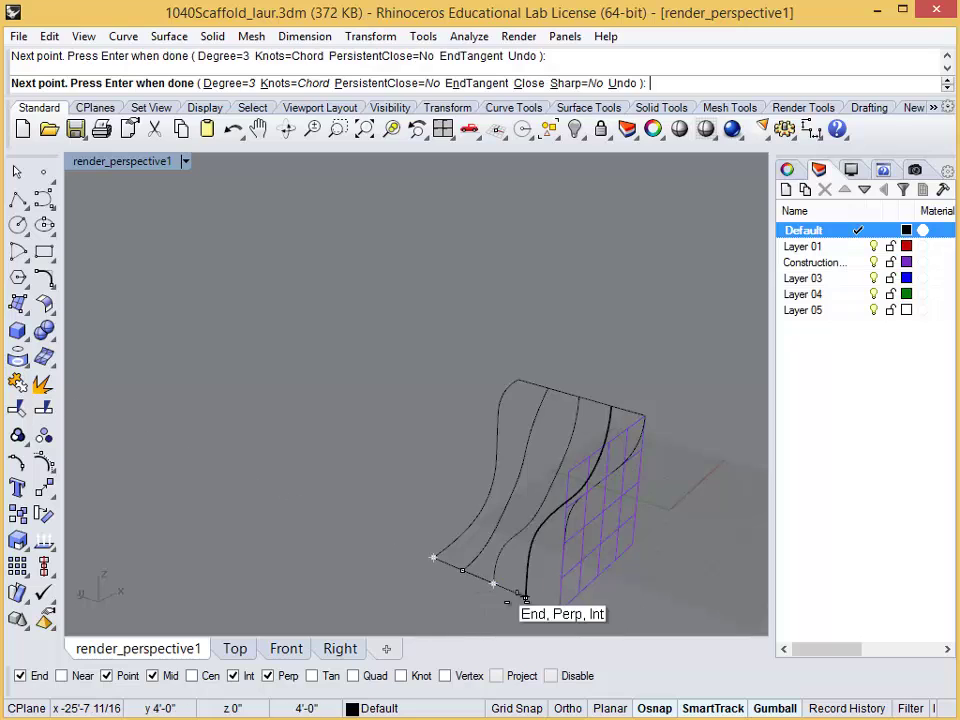
left_click(525, 597)
left_click(555, 618)
key("Return")
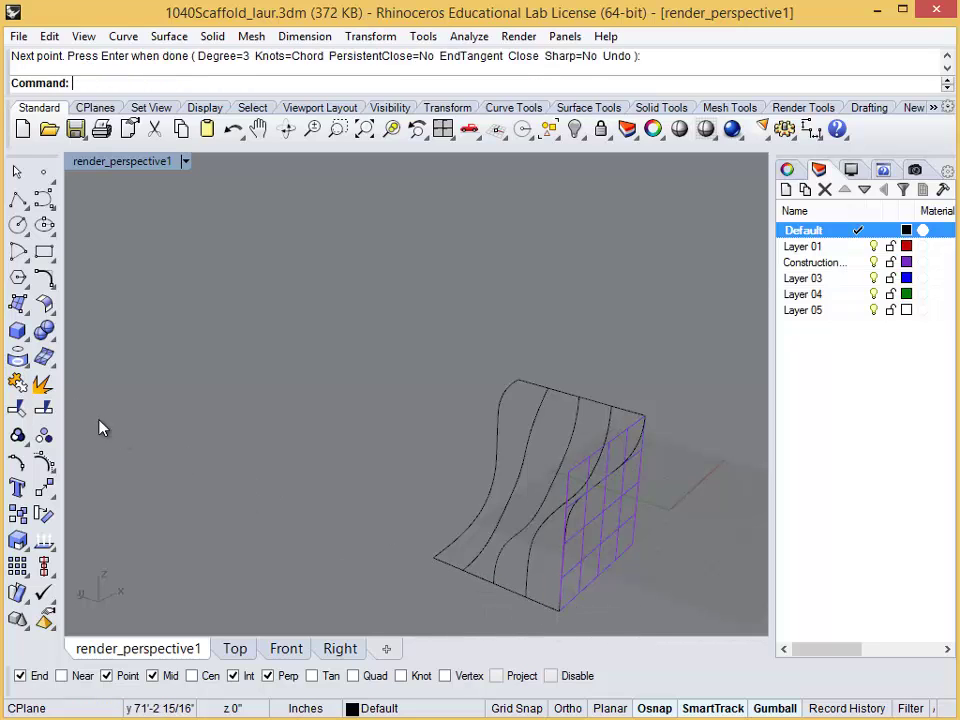
- Create an edge surface from the first and last section curves and the two interpolated curves joining their ends
left_click(27, 312)
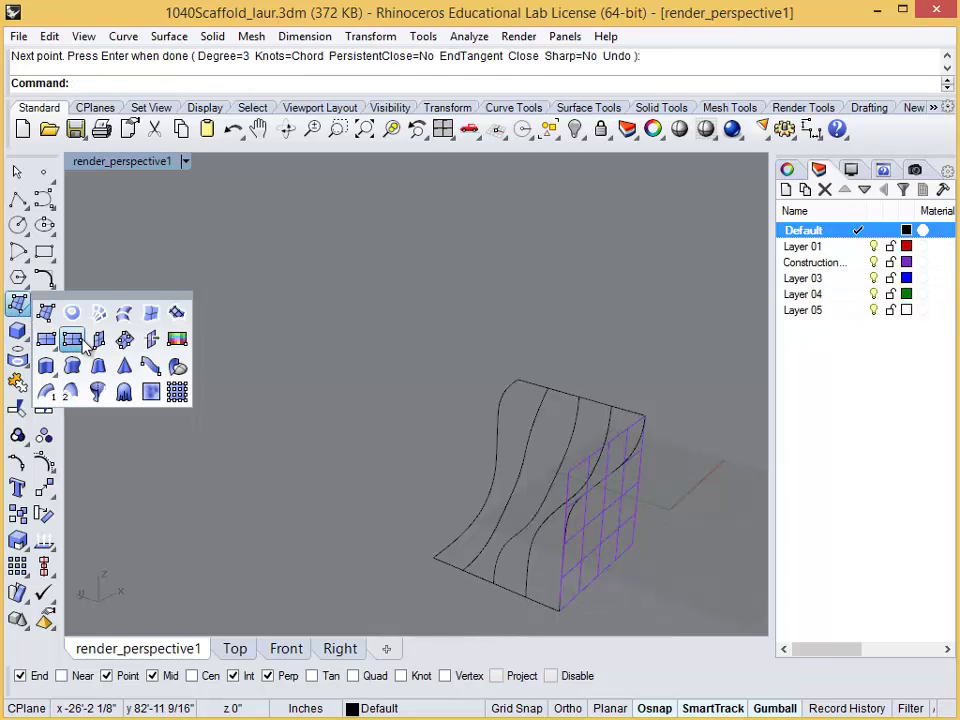
left_click(150, 315)
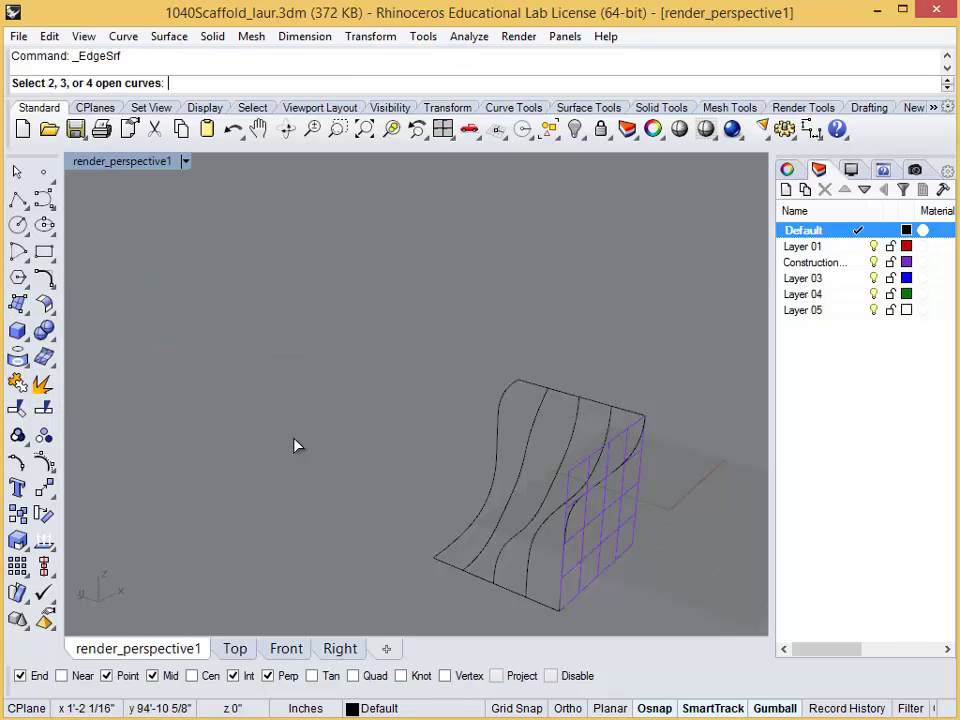
left_click(467, 542)
left_click(478, 582)
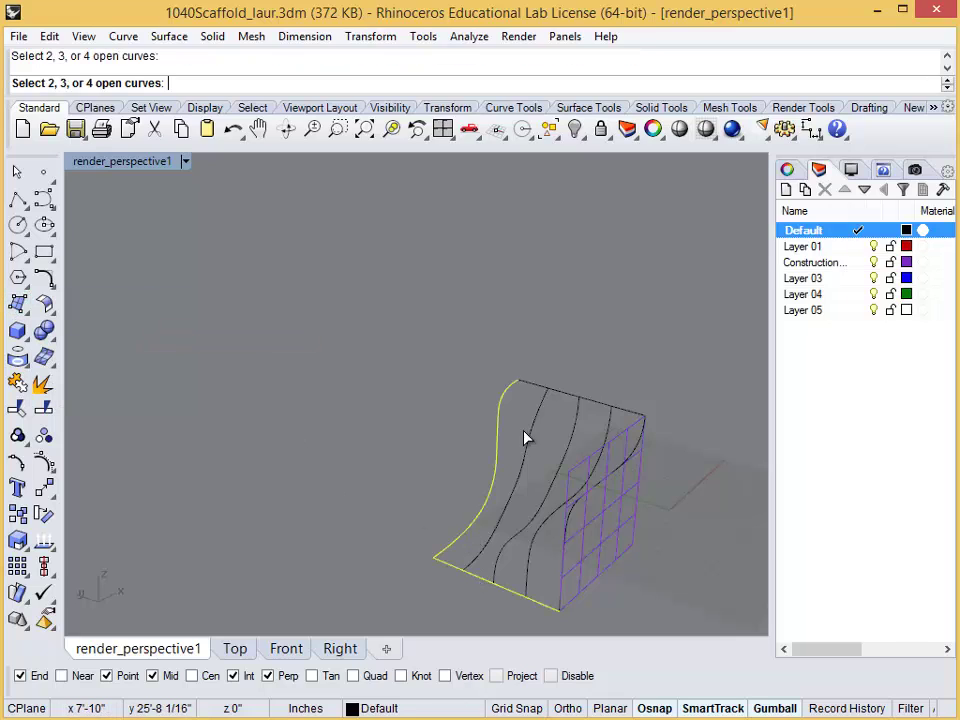
left_click(572, 397)
left_click(569, 521)
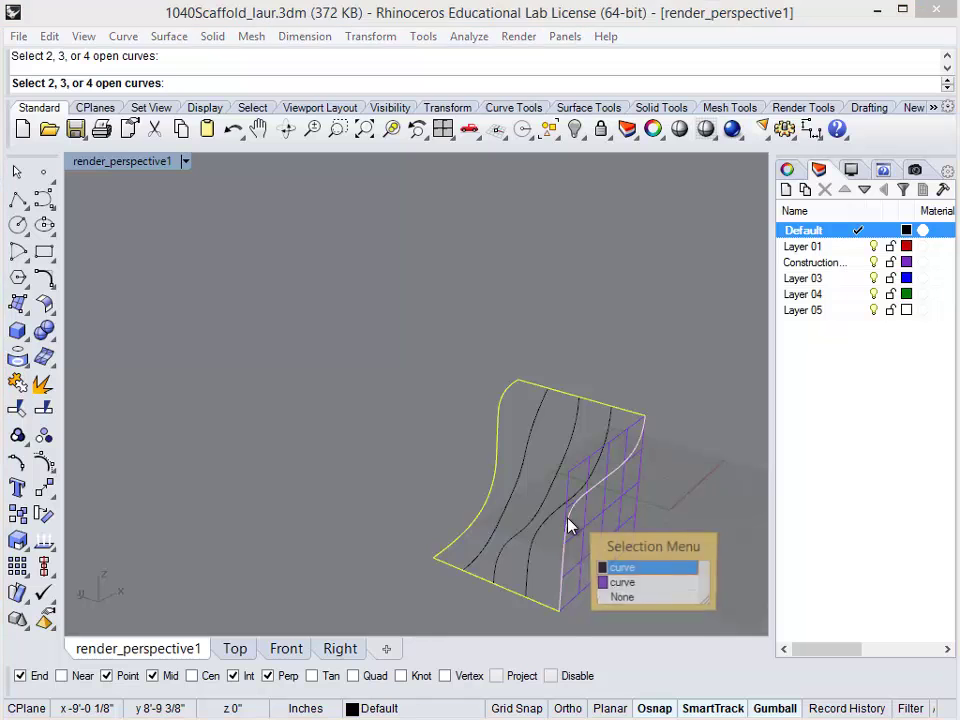
left_click(619, 568)
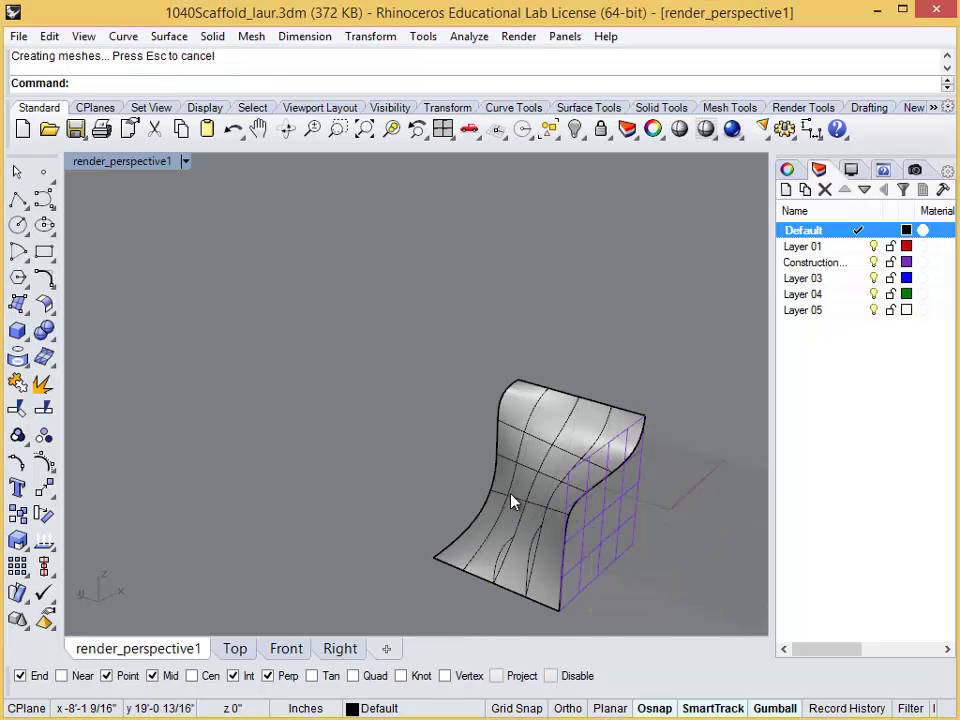
right_click_drag(514, 501, 405, 476)
scroll(317, 459, "up", 10)
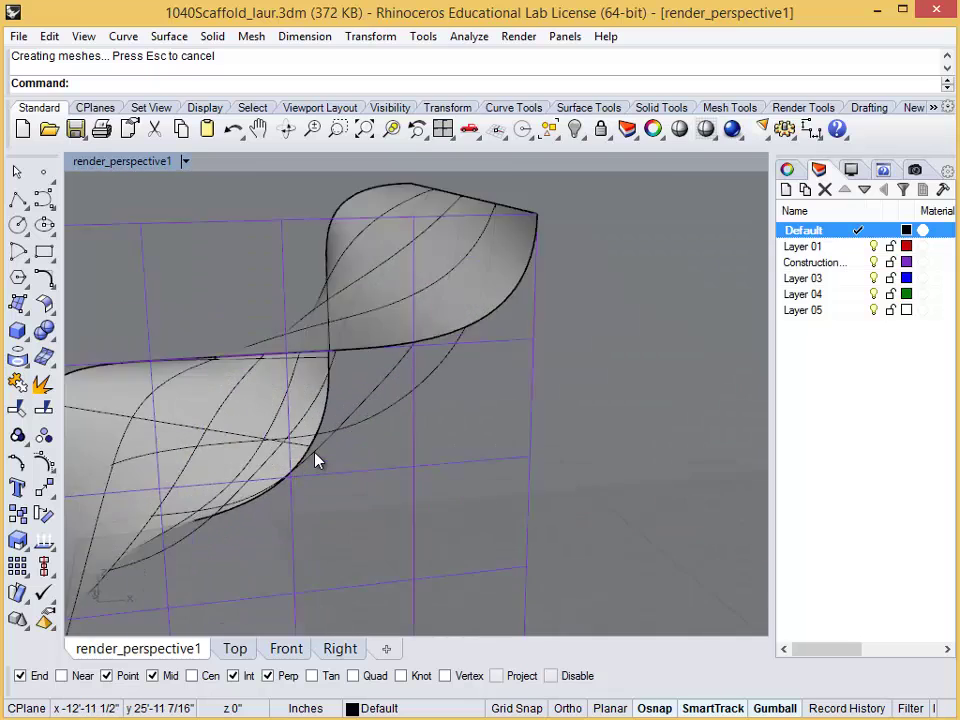
scroll(309, 436, "down", 10)
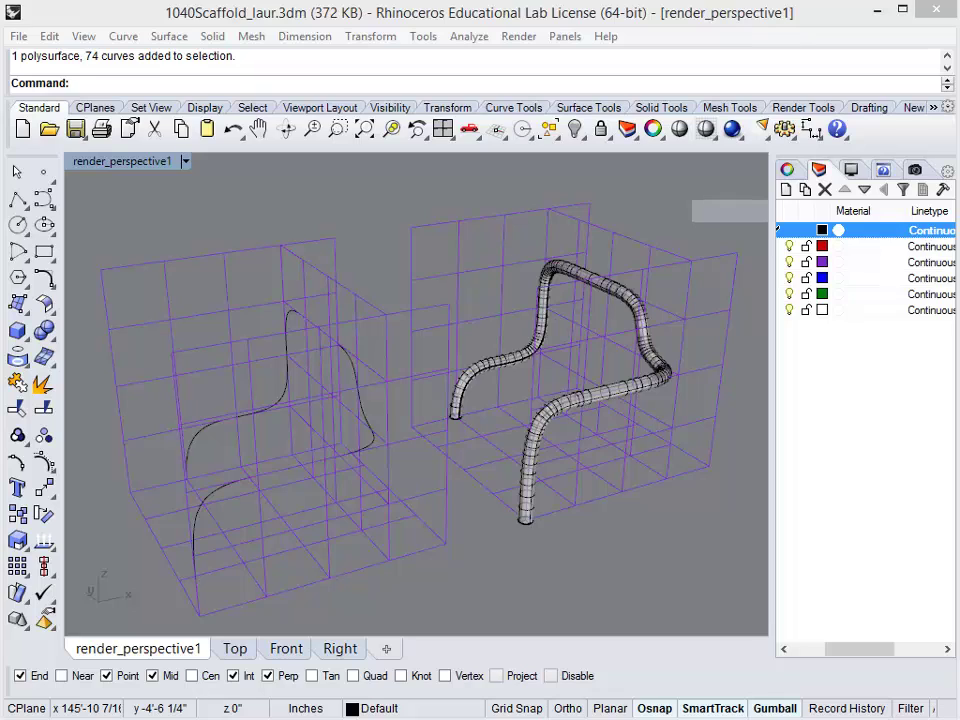
- Hide the finished scaffold examples and copy the remaining upright construction grid 16' back from its base corner
key("ctrl+h")
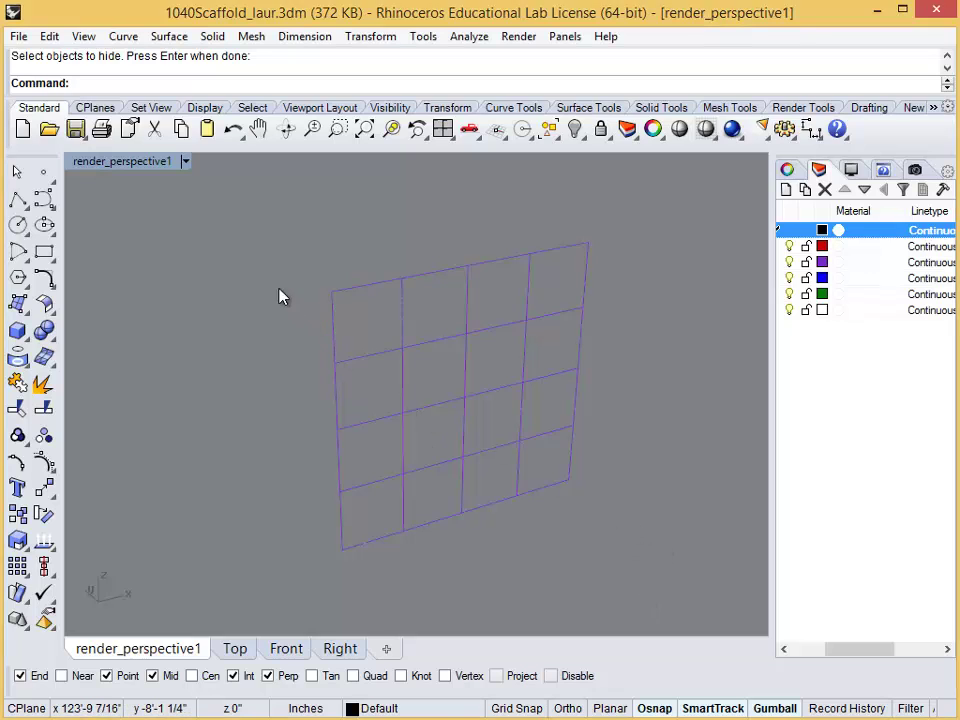
key("ctrl+a")
type("Cop")
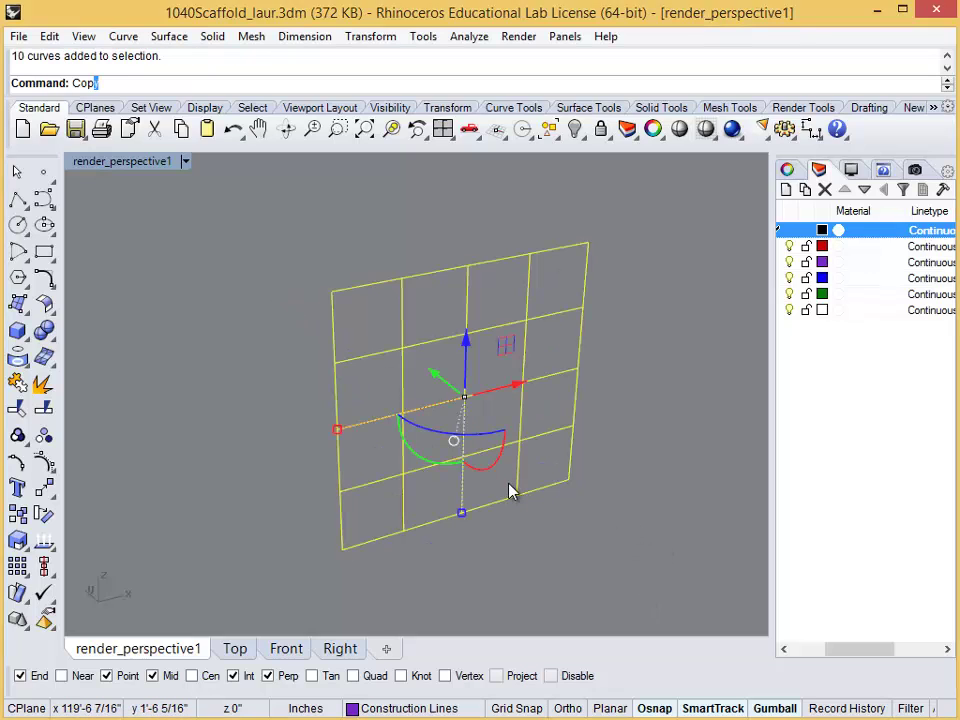
type("y")
key("Return")
left_click(340, 548)
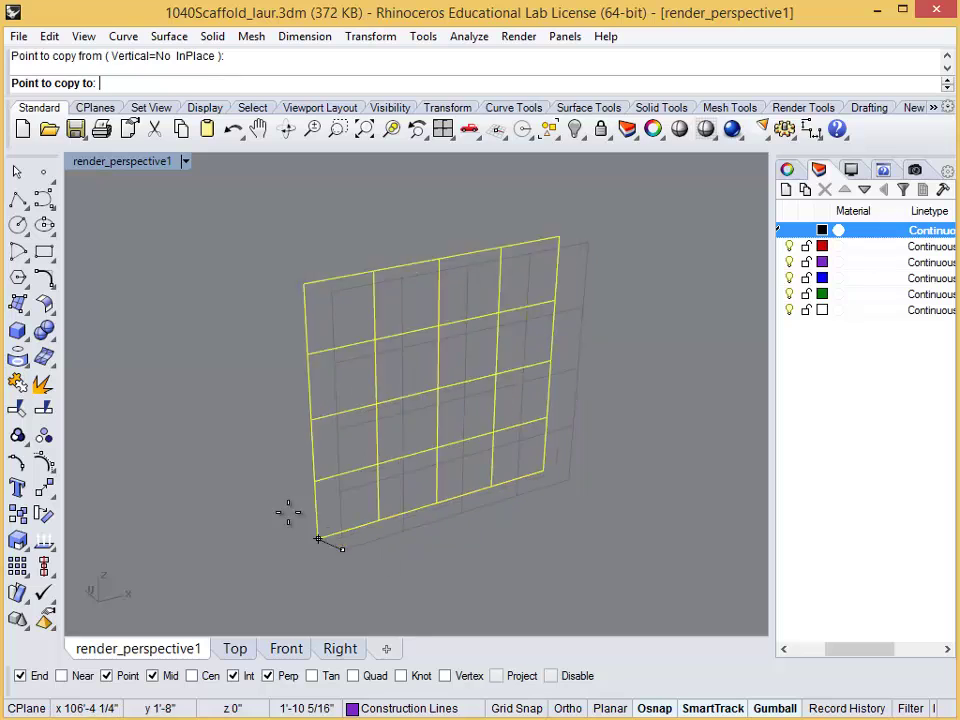
type("16'")
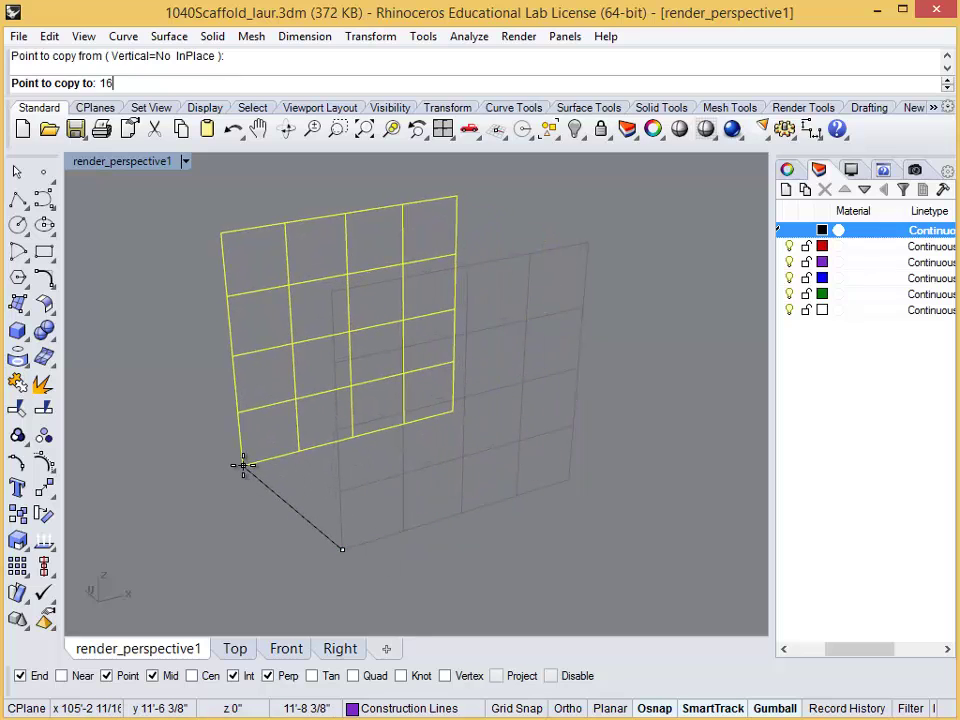
key("Return")
left_click(243, 465)
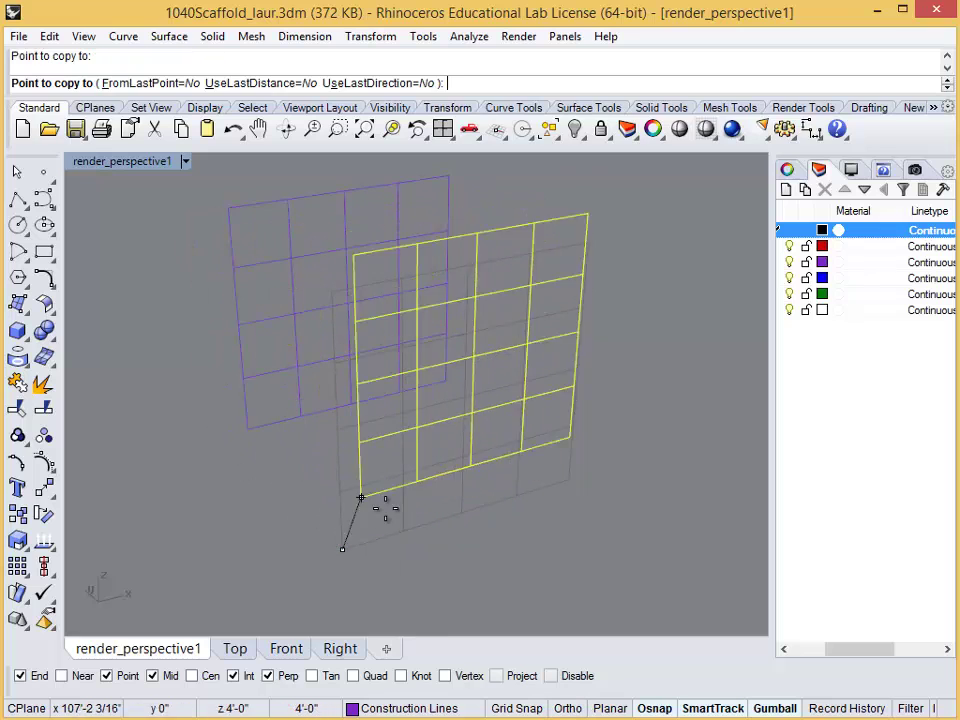
key("Escape")
- Undo the last 3D rotation and use Rotate3D with Copy=Yes to lay a copy of the front grid flat about its base edge
key("ctrl+z")
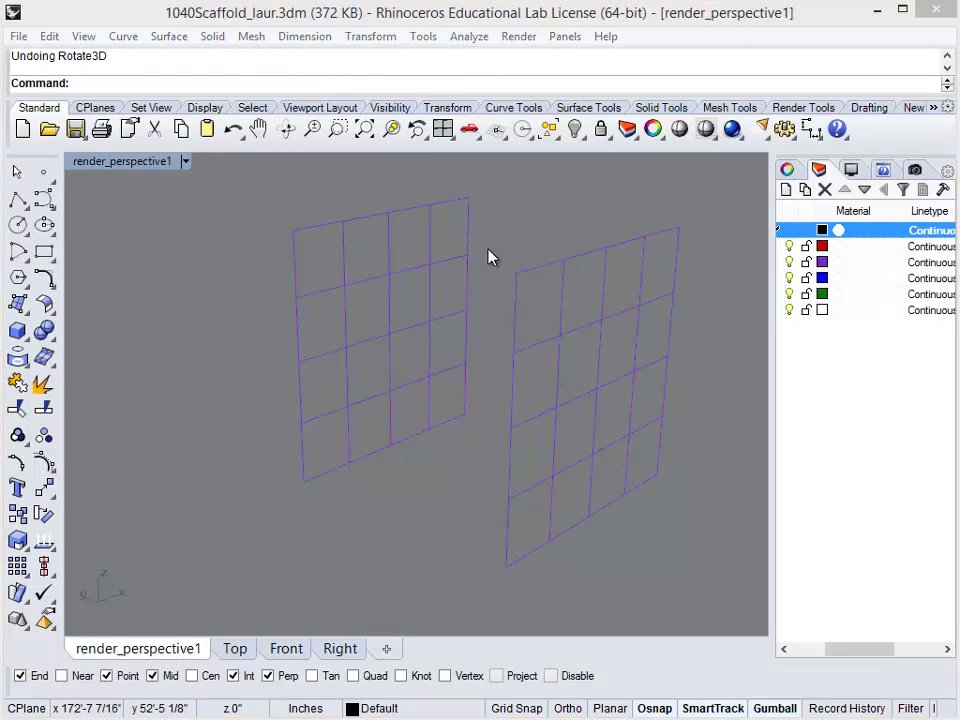
left_click_drag(654, 467, 490, 257)
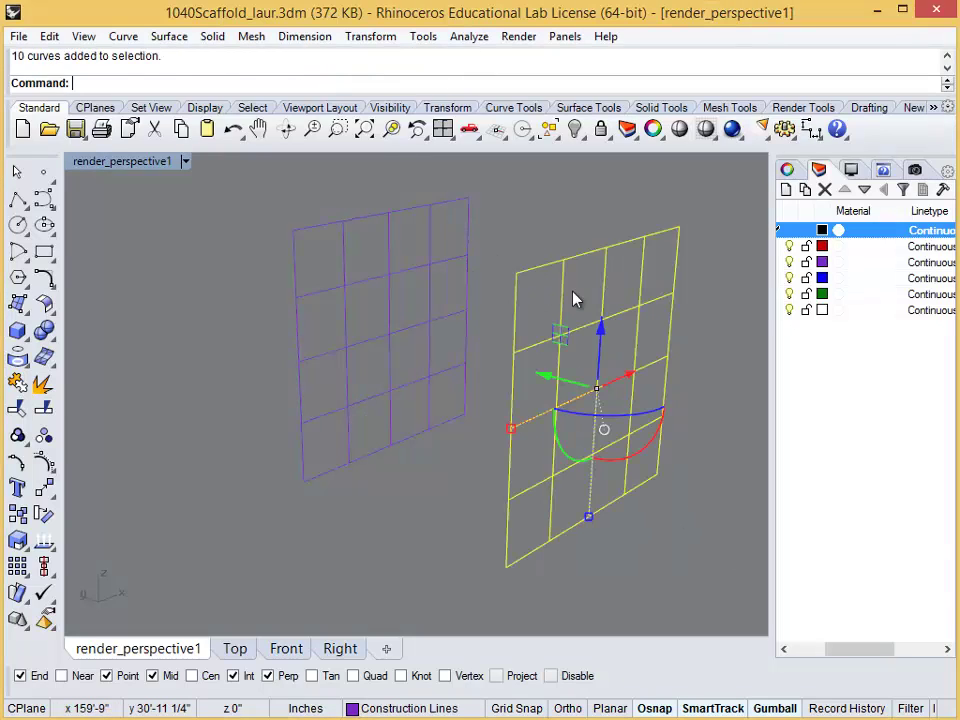
type("Rotate")
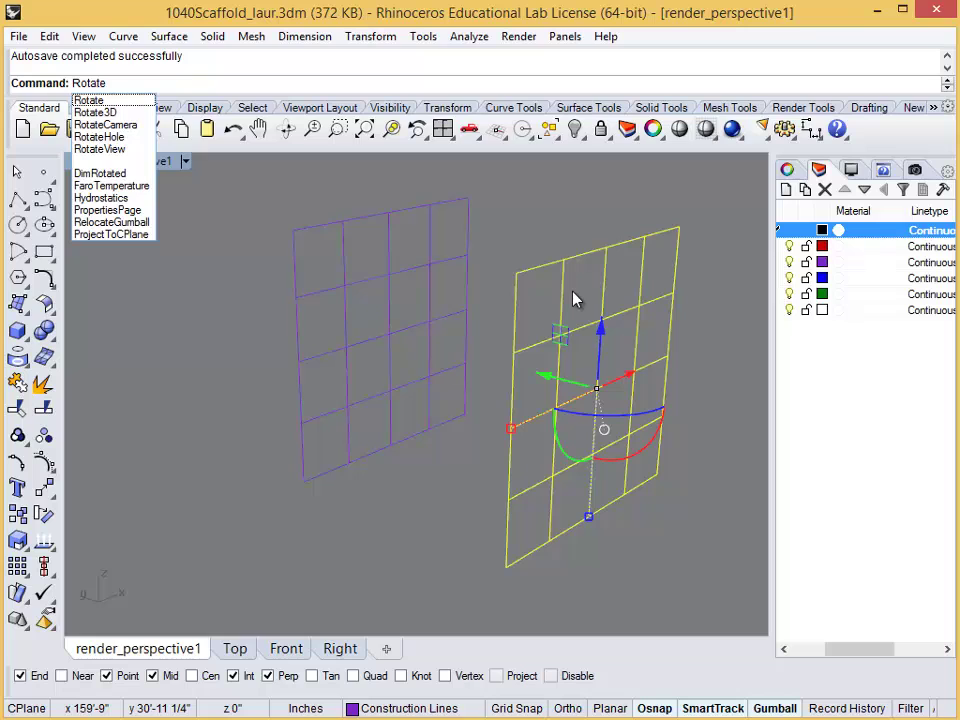
type("3D")
key("Return")
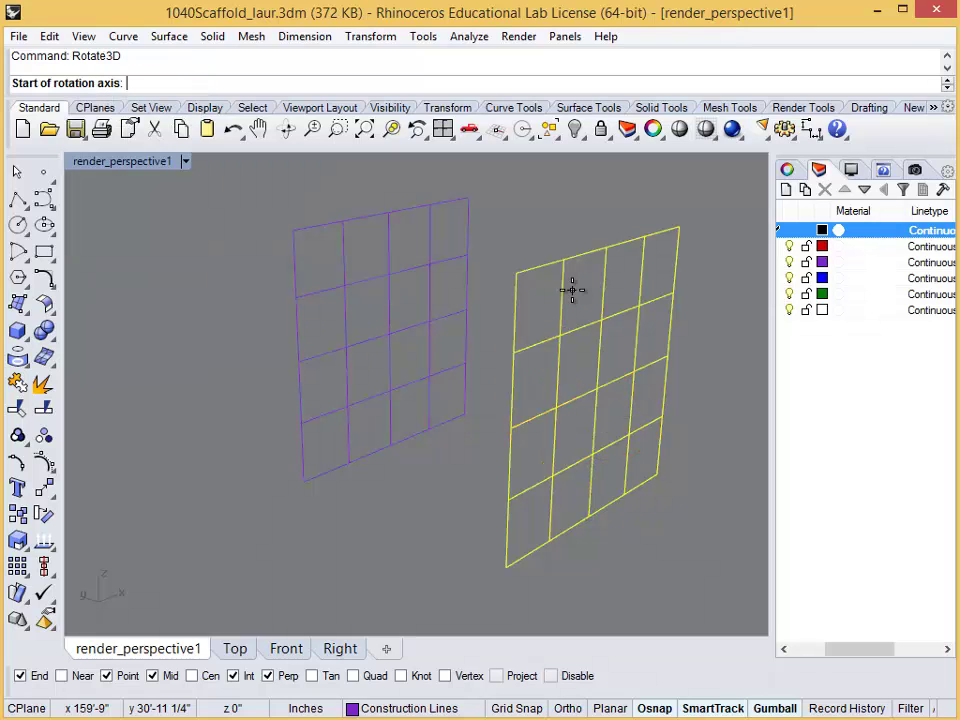
left_click(505, 567)
left_click(656, 474)
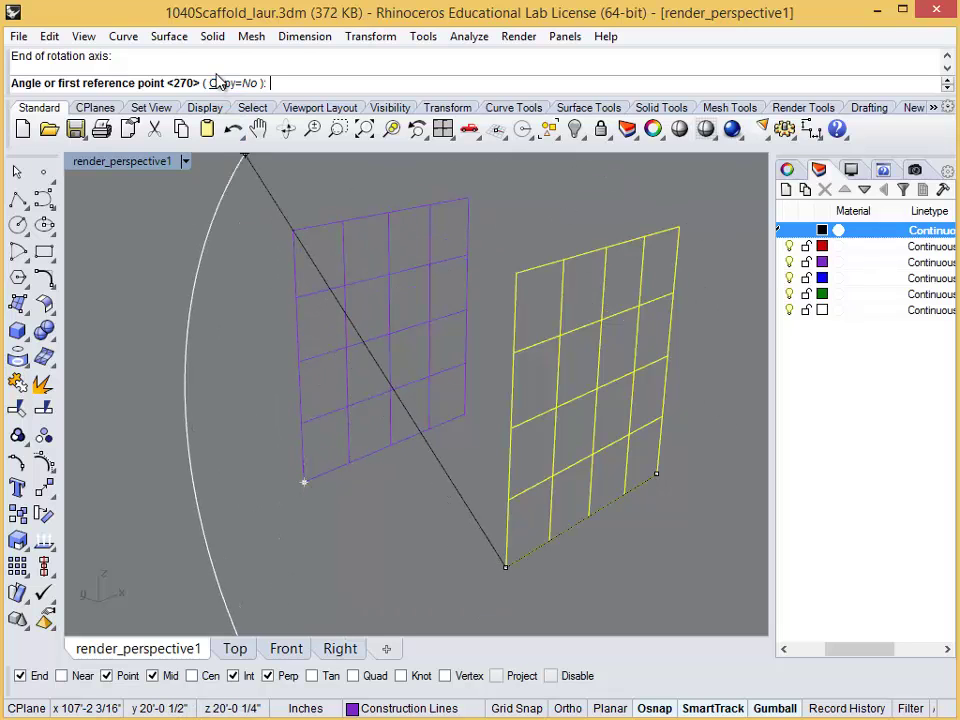
left_click(246, 83)
left_click(305, 484)
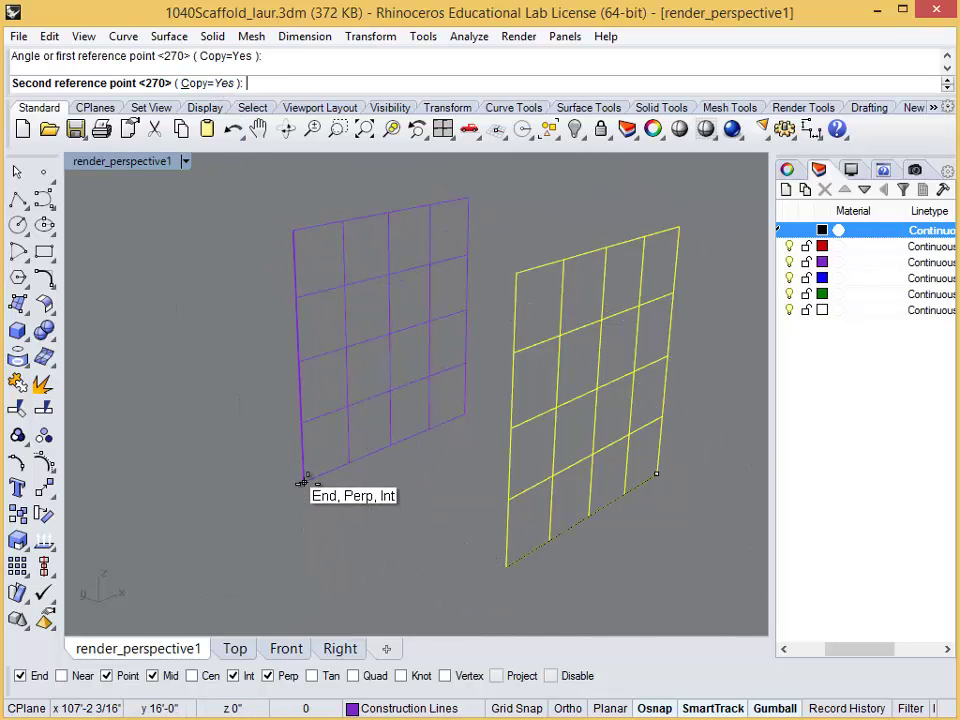
left_click(505, 621)
right_click_drag(505, 621, 531, 608)
key("Return")
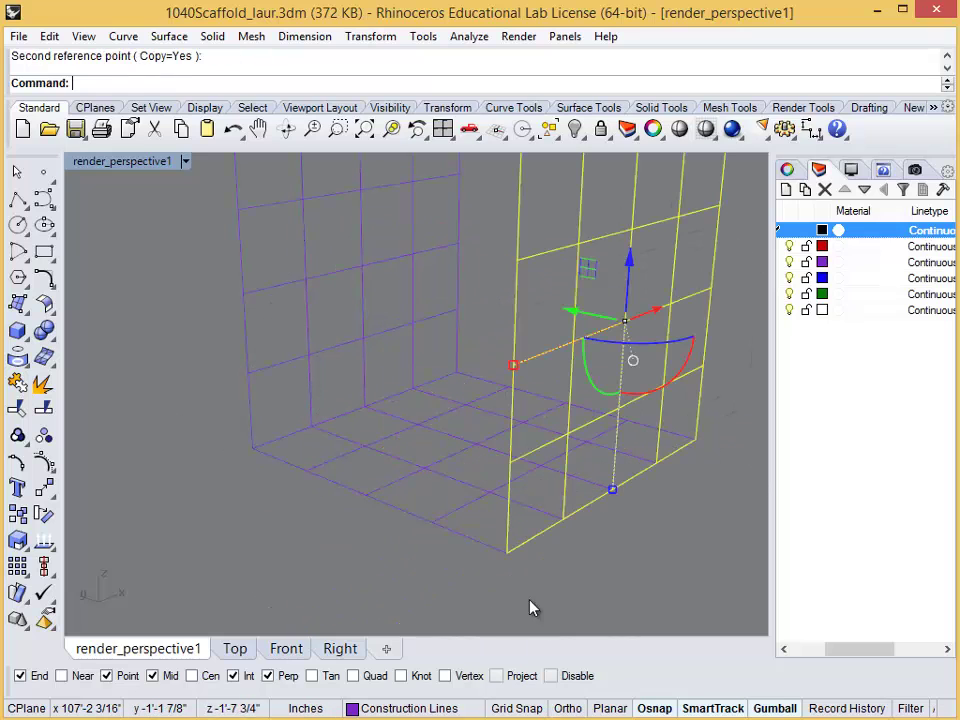
- Delete the unneeded construction geometry from the scaffold grids
scroll(465, 432, "down", 3)
right_click_drag(537, 387, 603, 438)
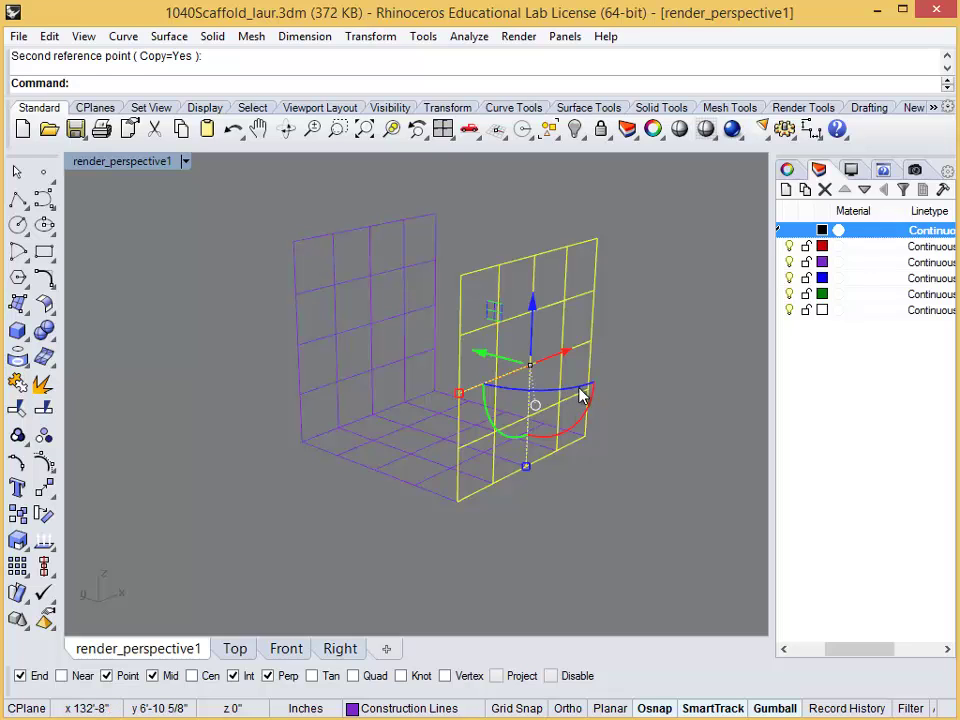
left_click_drag(580, 395, 548, 450)
key("Delete")
scroll(729, 568, "up", 5)
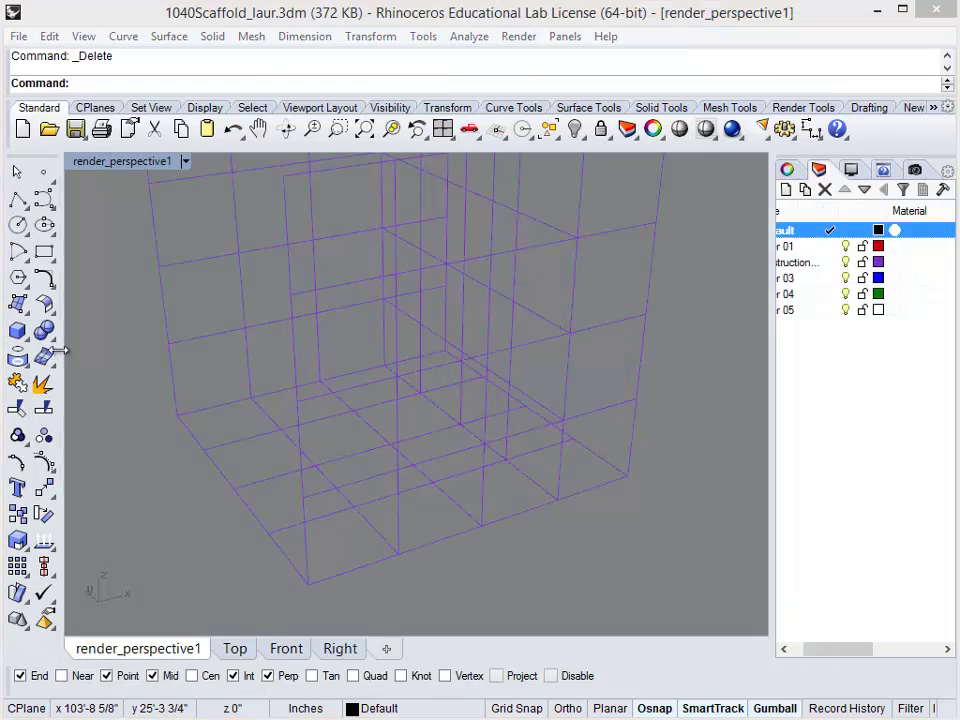
- Start a degree-3 control point curve at the front grid's base corner, placing points 4' and 8' directly above it
left_click(45, 202)
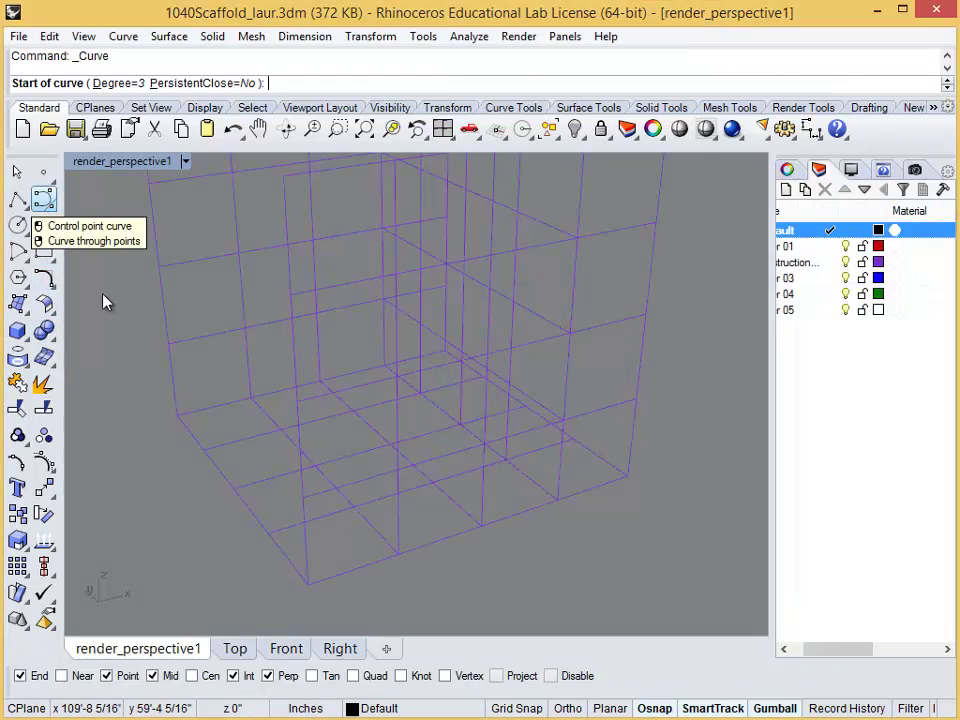
left_click(308, 585)
scroll(306, 575, "down", 3)
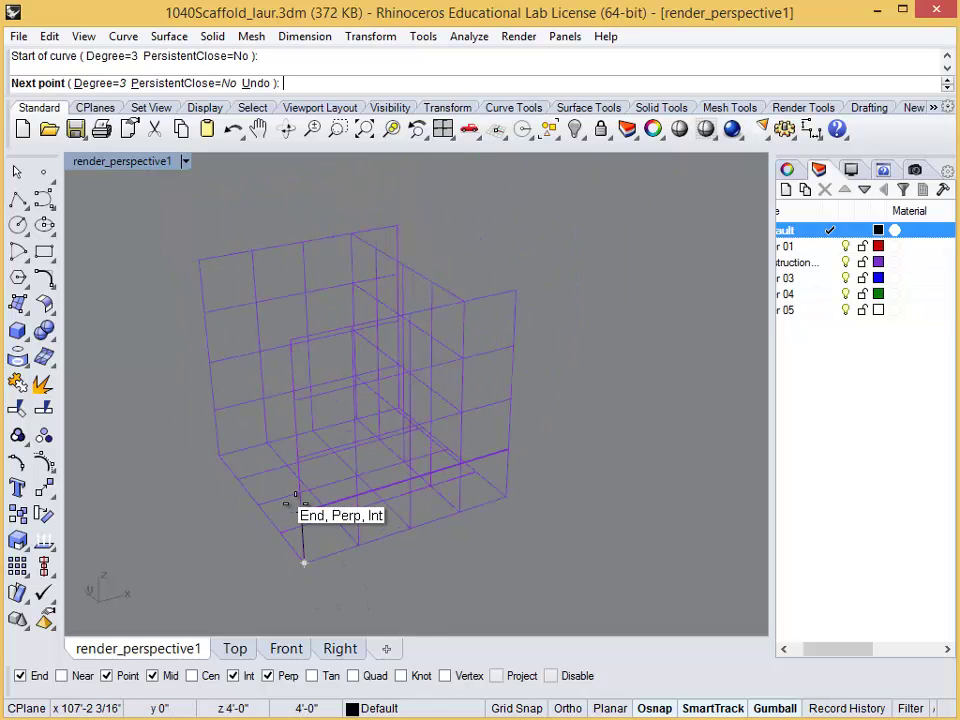
left_click(301, 513)
scroll(298, 456, "up", 5)
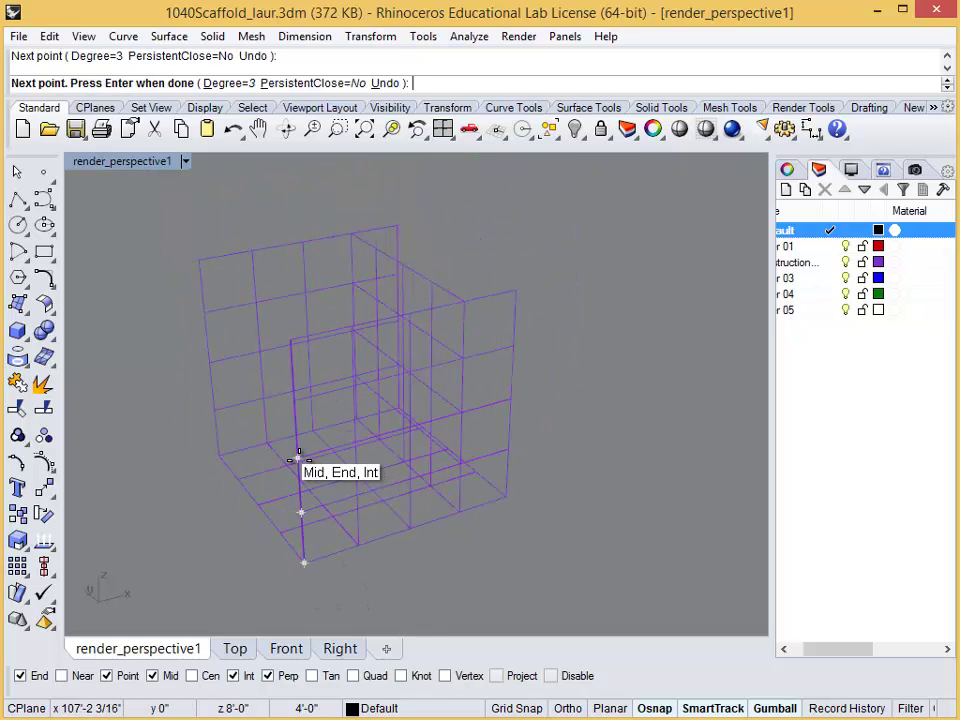
left_click(298, 456)
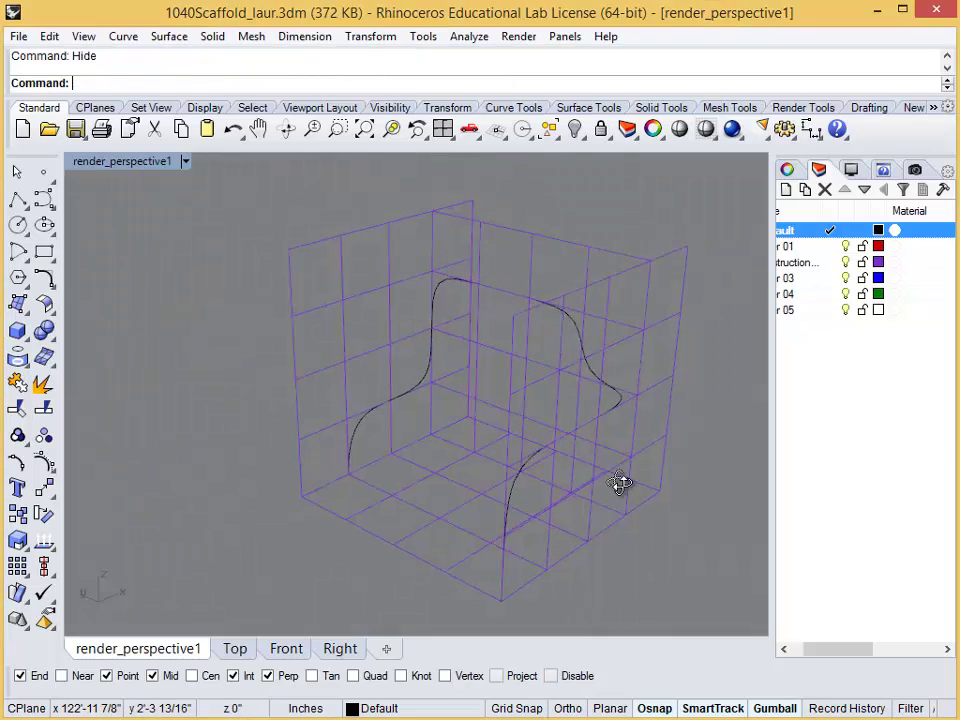
- Pipe the control point curve through the scaffold with flat caps, using start and end radii of about 11/16"
mouse_move(621, 484)
right_mouse_down()
mouse_move(566, 499)
mouse_move(525, 469)
mouse_move(580, 484)
mouse_move(630, 472)
right_mouse_up()
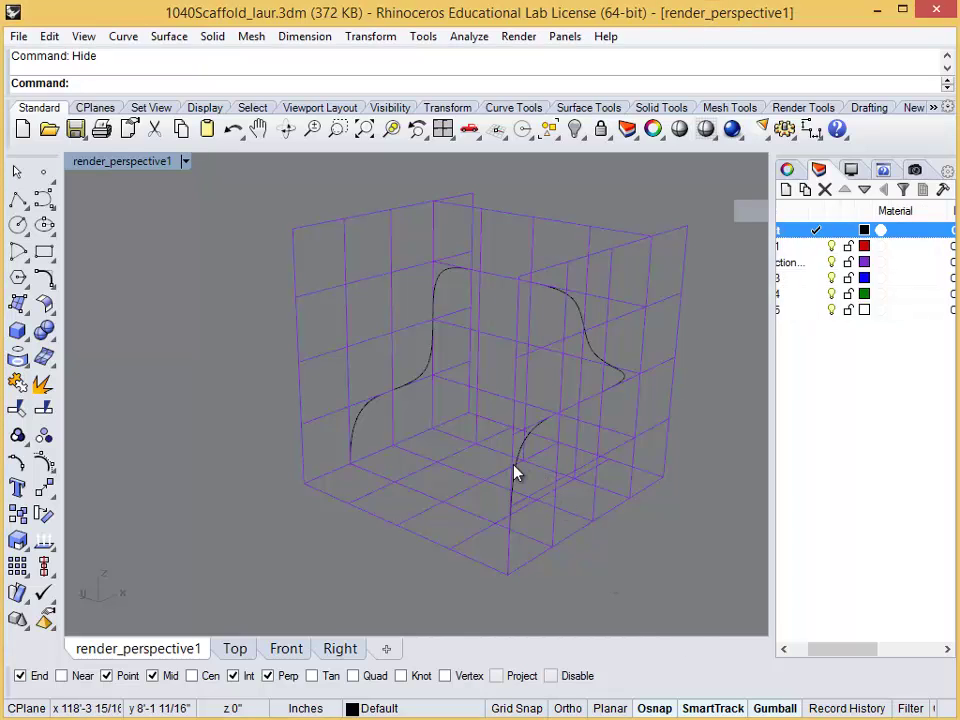
left_click(518, 480)
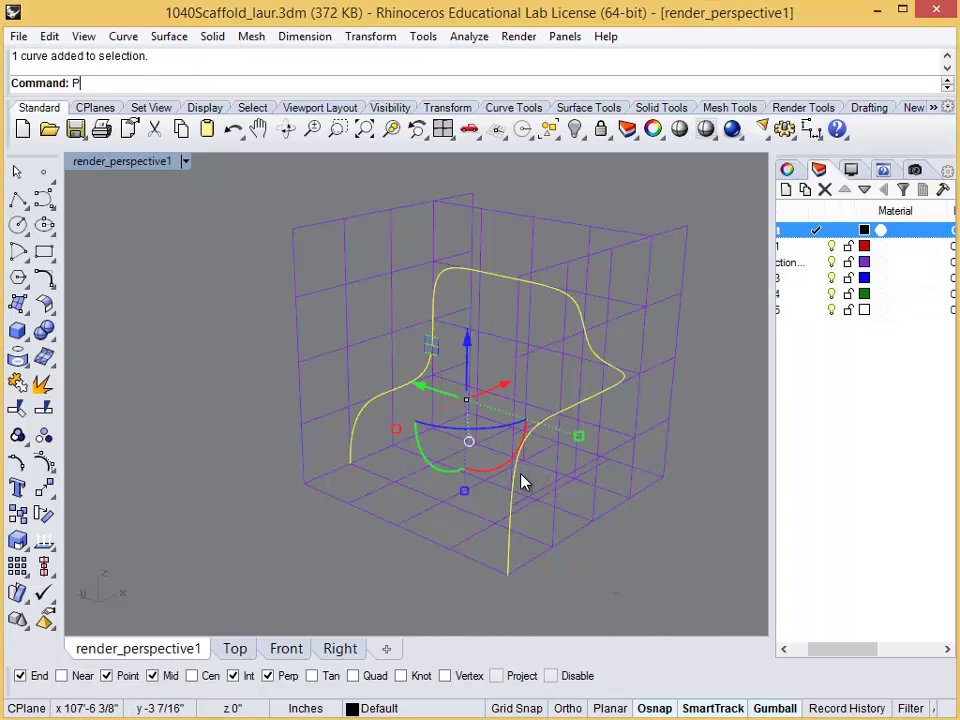
type("Pipe")
key("Return")
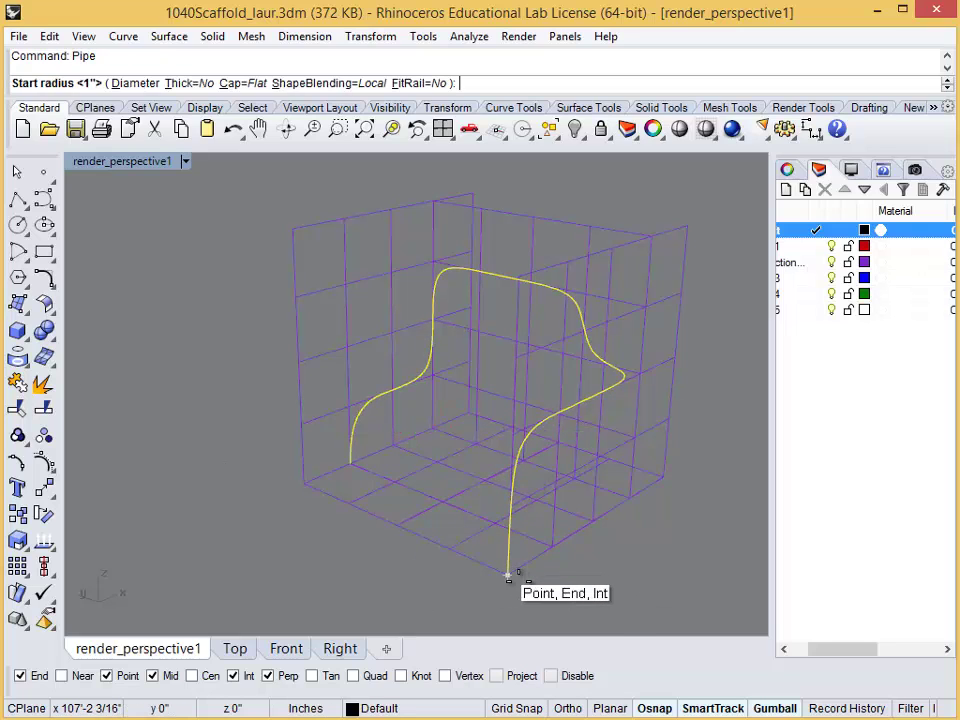
scroll(507, 577, "up", 6)
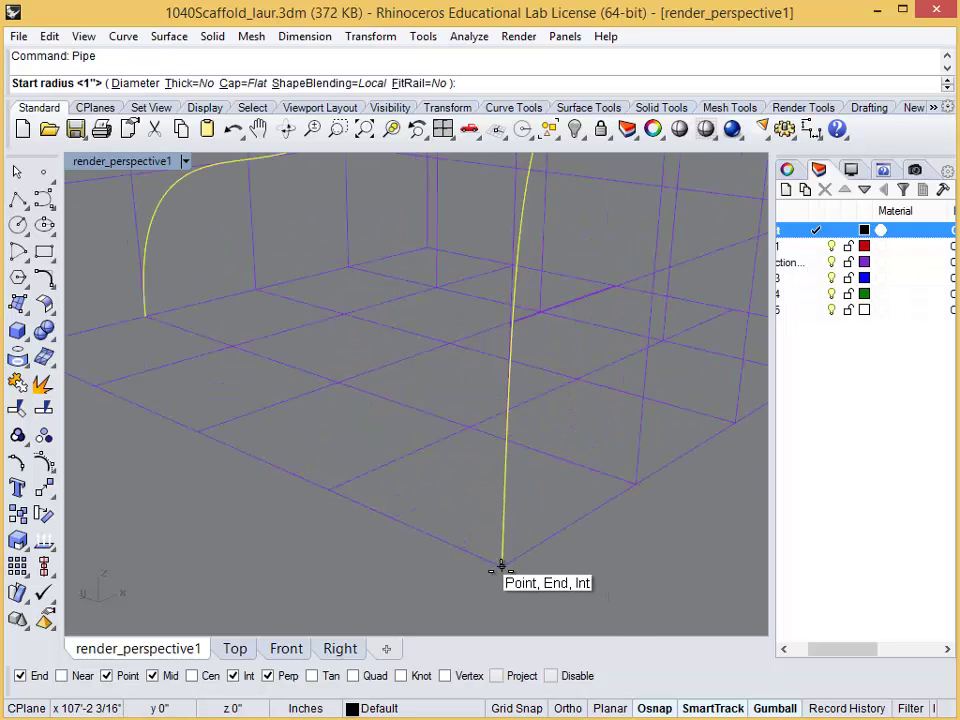
left_click(541, 543)
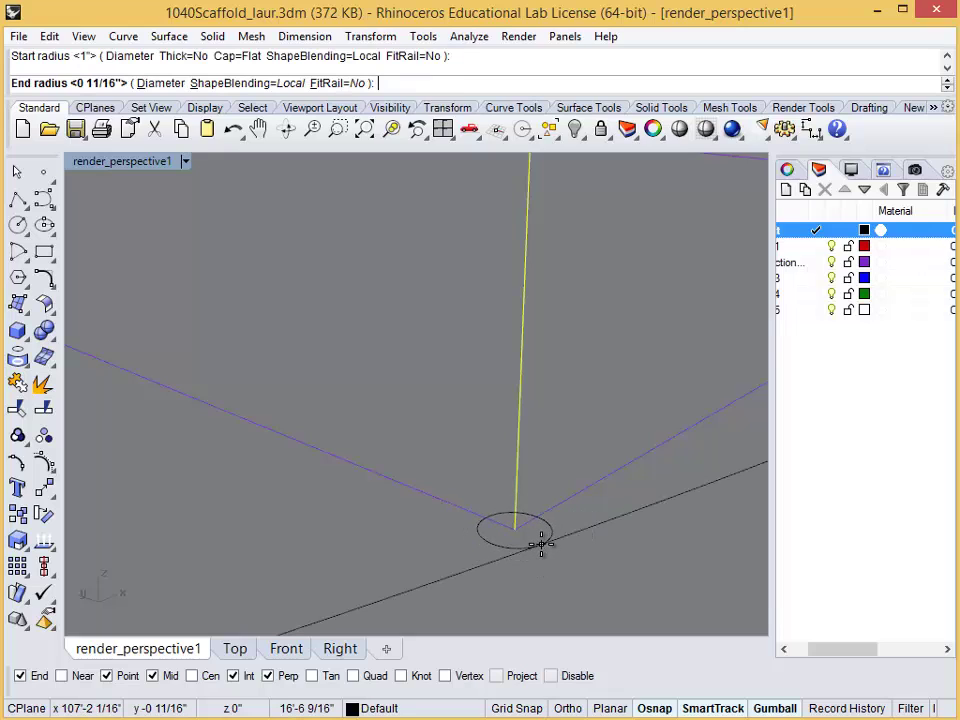
left_click(541, 540)
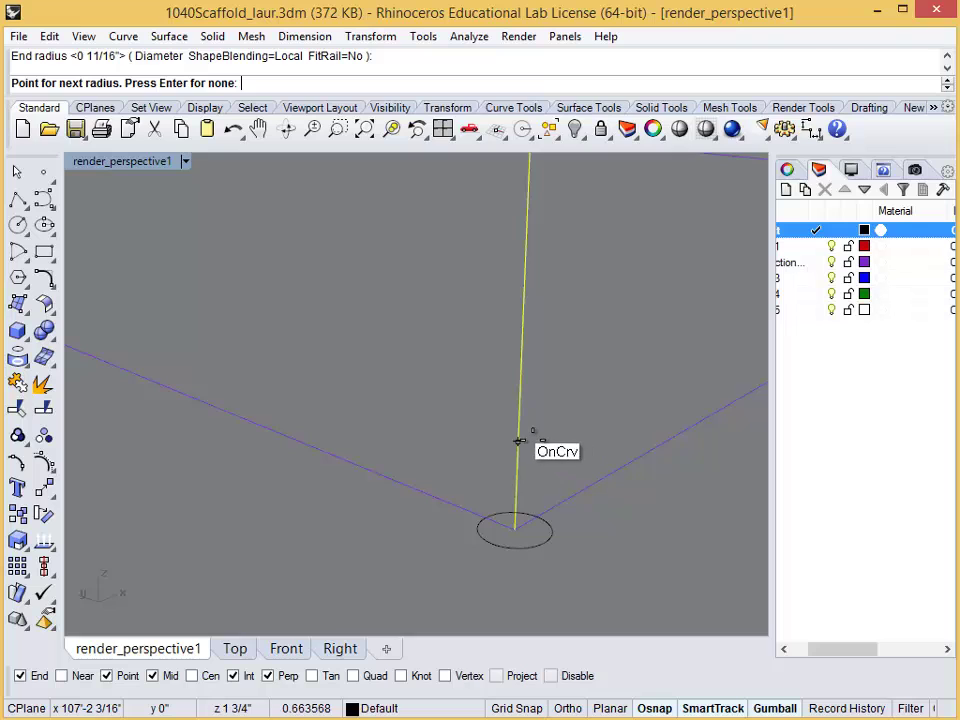
key("Return")
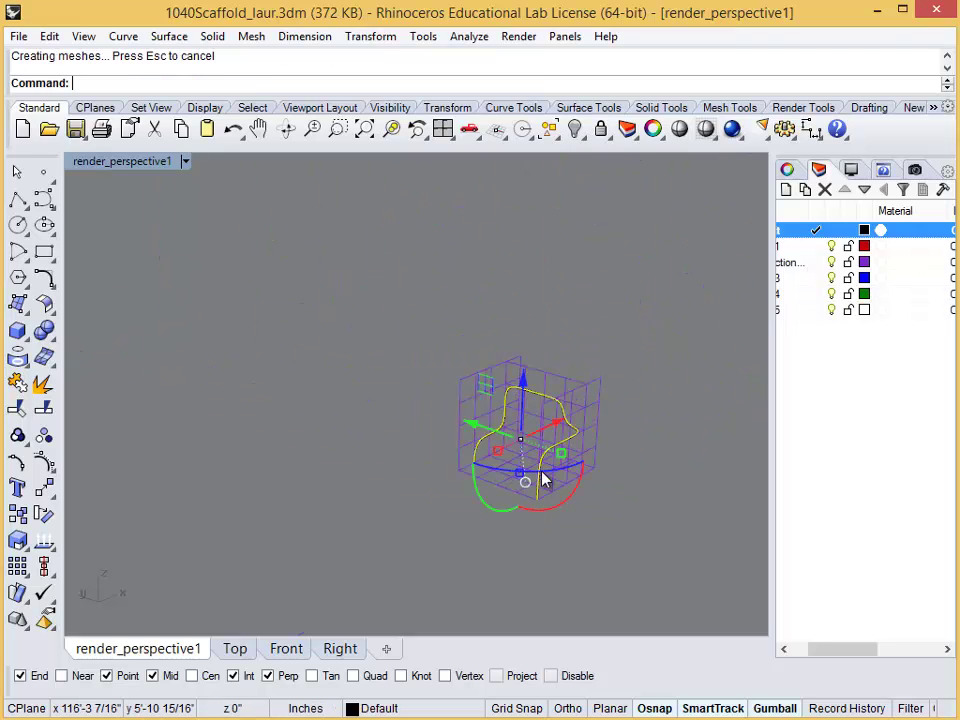
scroll(541, 481, "up", 6)
left_click(484, 517)
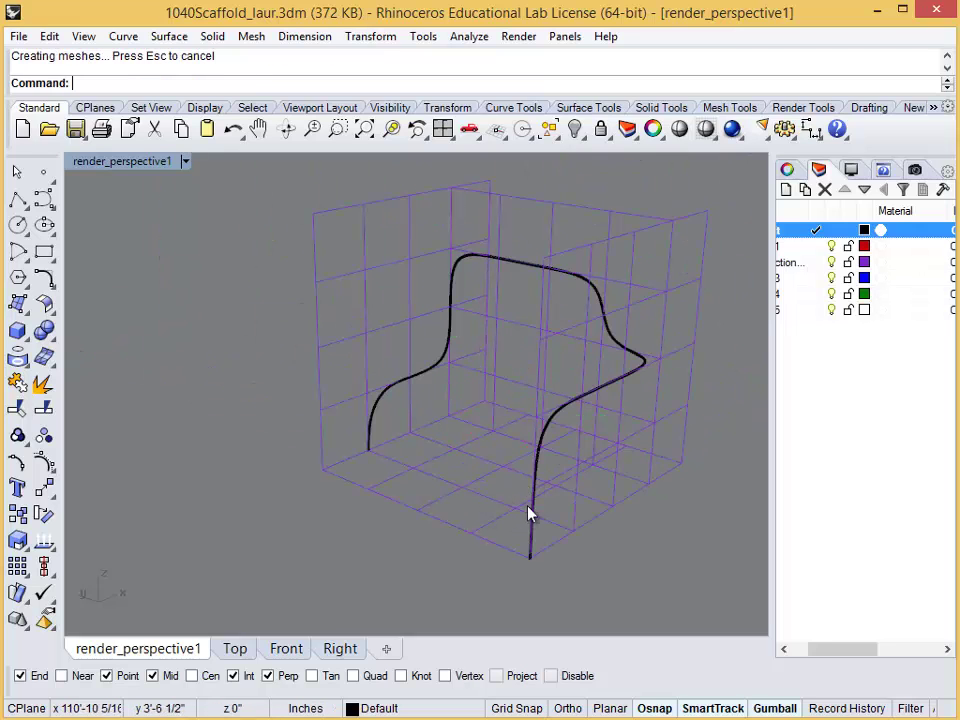
right_click_drag(530, 514, 507, 482)
scroll(491, 434, "up", 4)
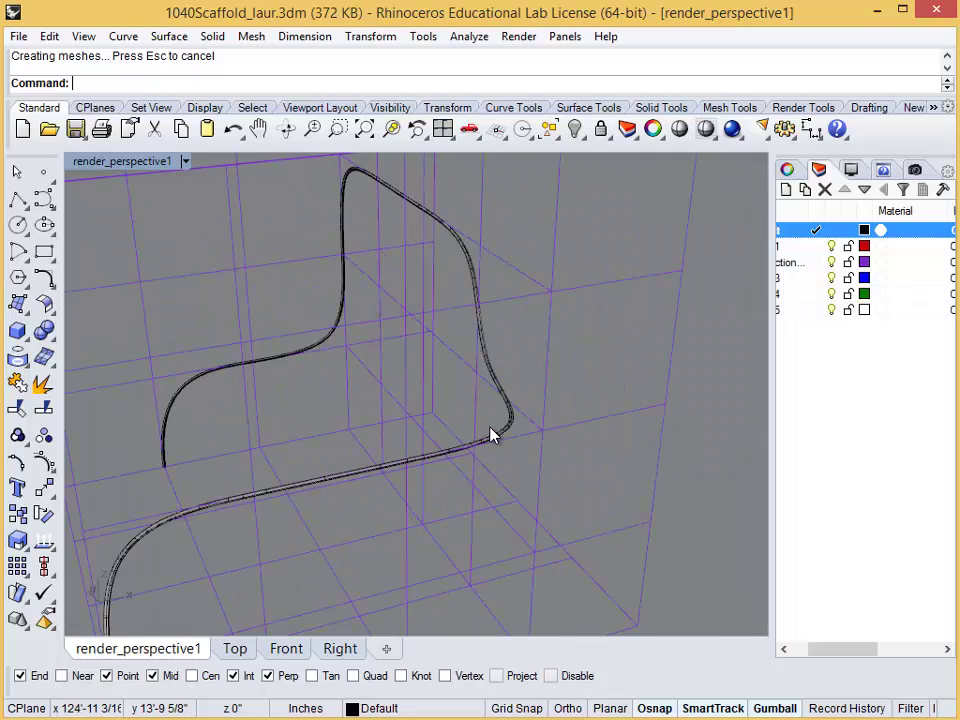
scroll(476, 439, "up", 5)
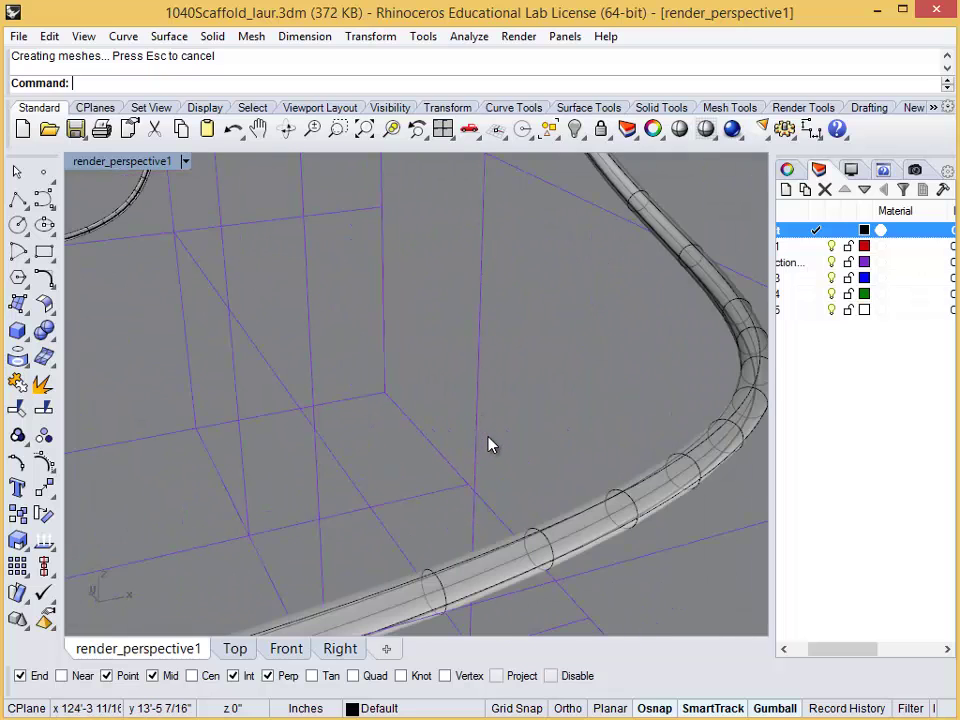